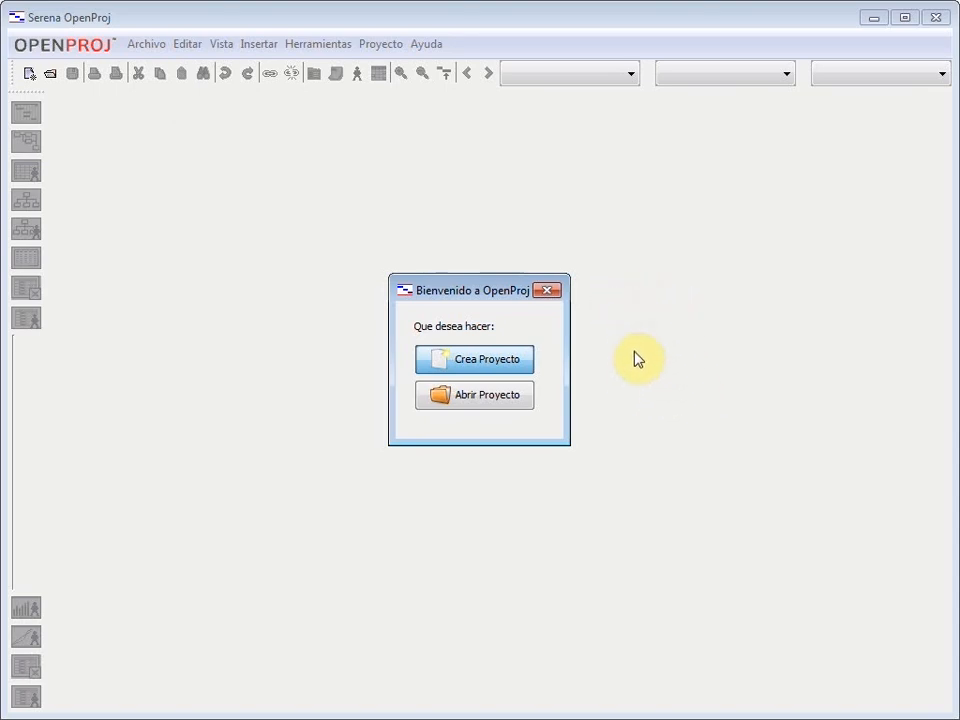
# - Create a new project named "proyecto 1", keeping the default start date
pyautogui.click(517, 366)
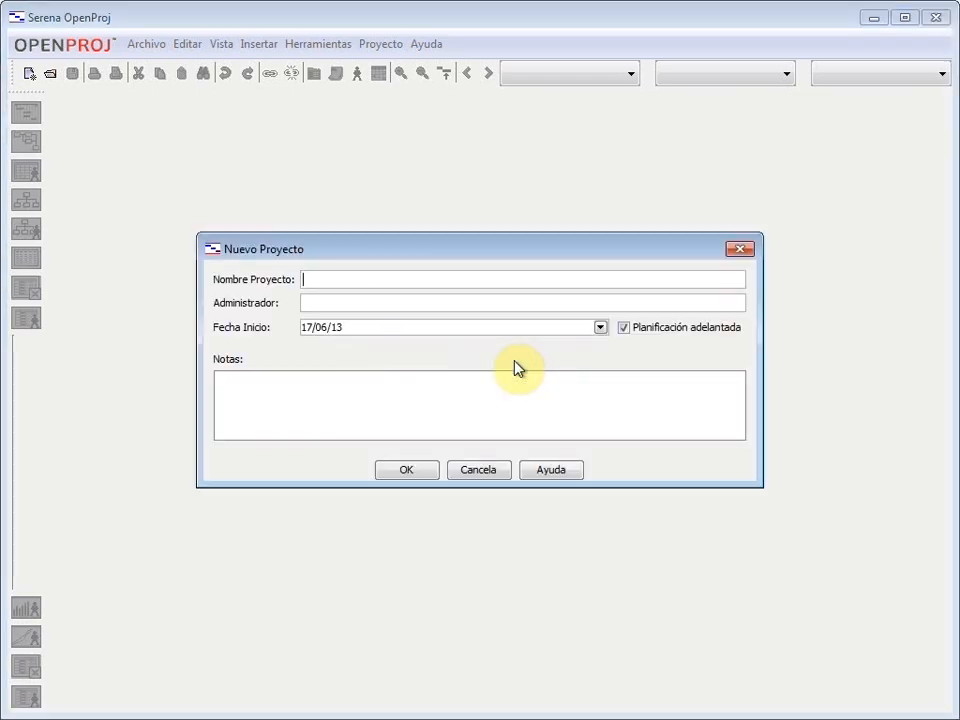
pyautogui.write('proyecto 1')
pyautogui.click(424, 484)
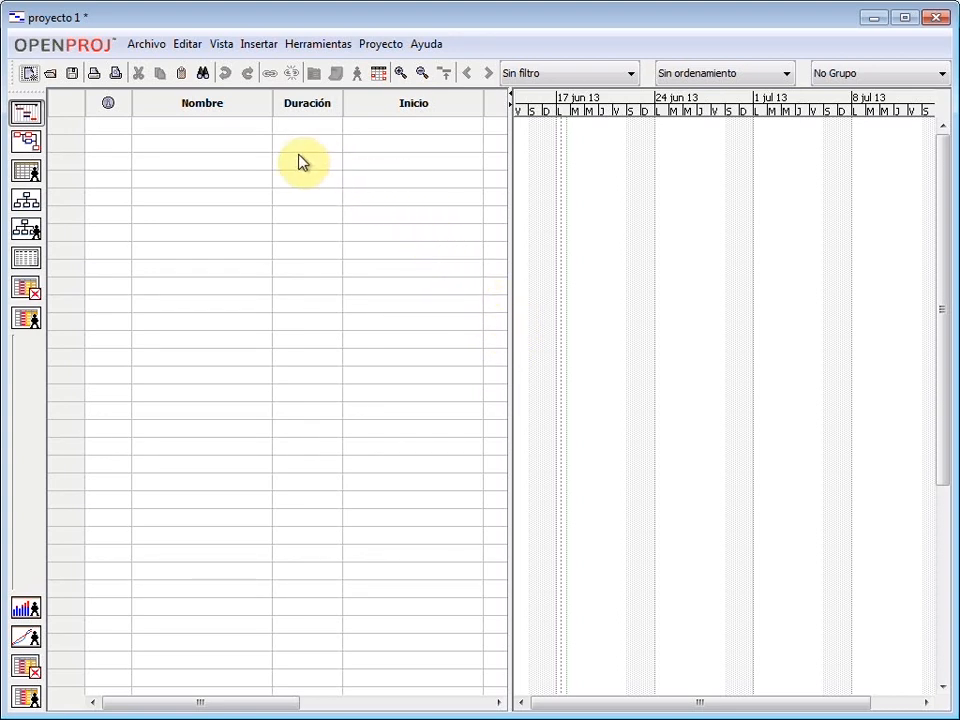
# - Add a first task named "tarea 1" with a duration of one week (1s)
pyautogui.click(246, 127)
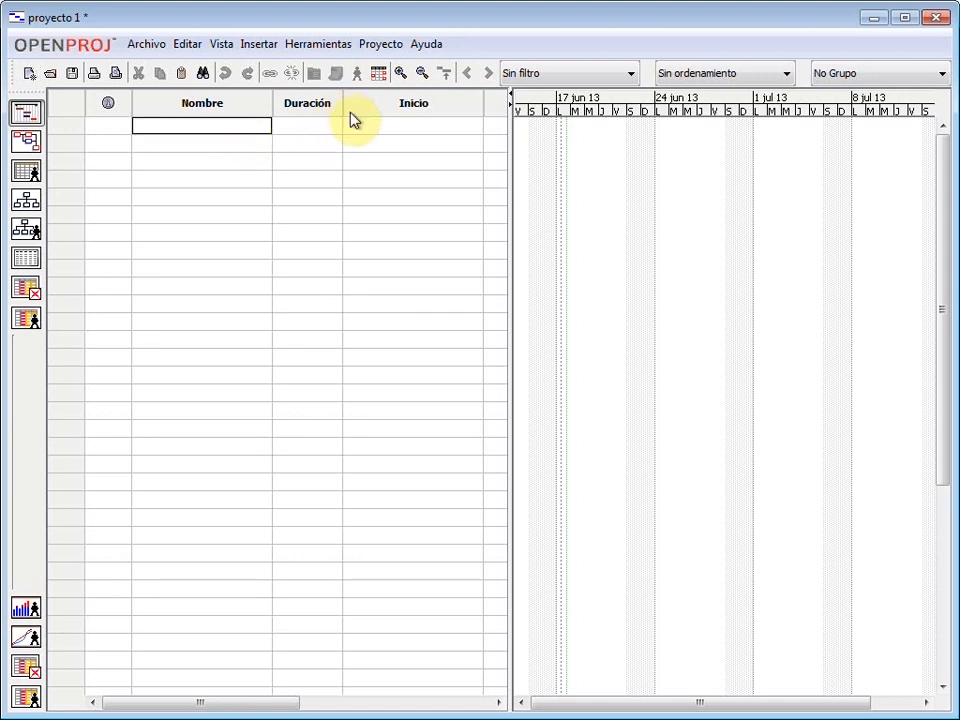
pyautogui.write('tarea 1')
pyautogui.press('Tab')
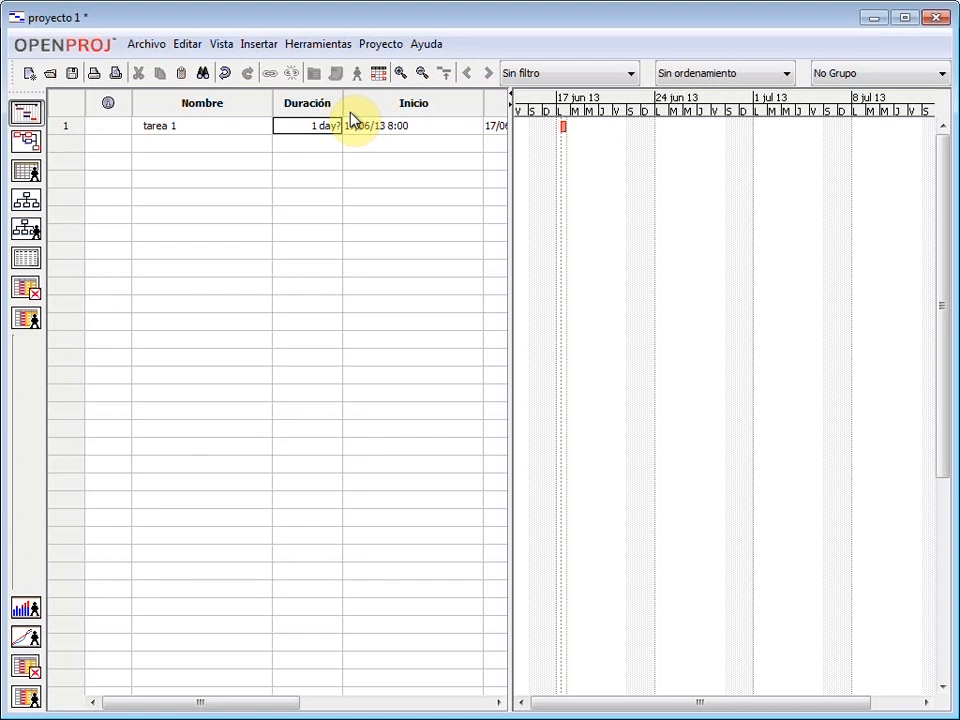
pyautogui.write('1w')
pyautogui.press('Return')
pyautogui.press('Return')
pyautogui.write('1s')
pyautogui.press('Return')
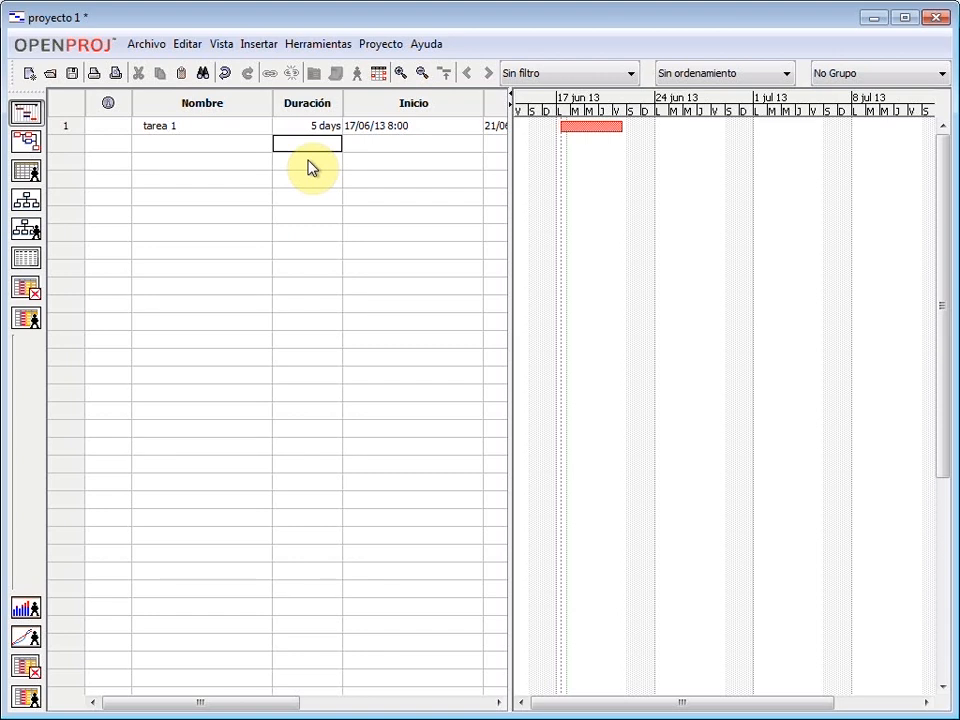
# - Add a second task named "tarea 2" with a duration of 7 days
pyautogui.press('Left')
pyautogui.write('tarea 2')
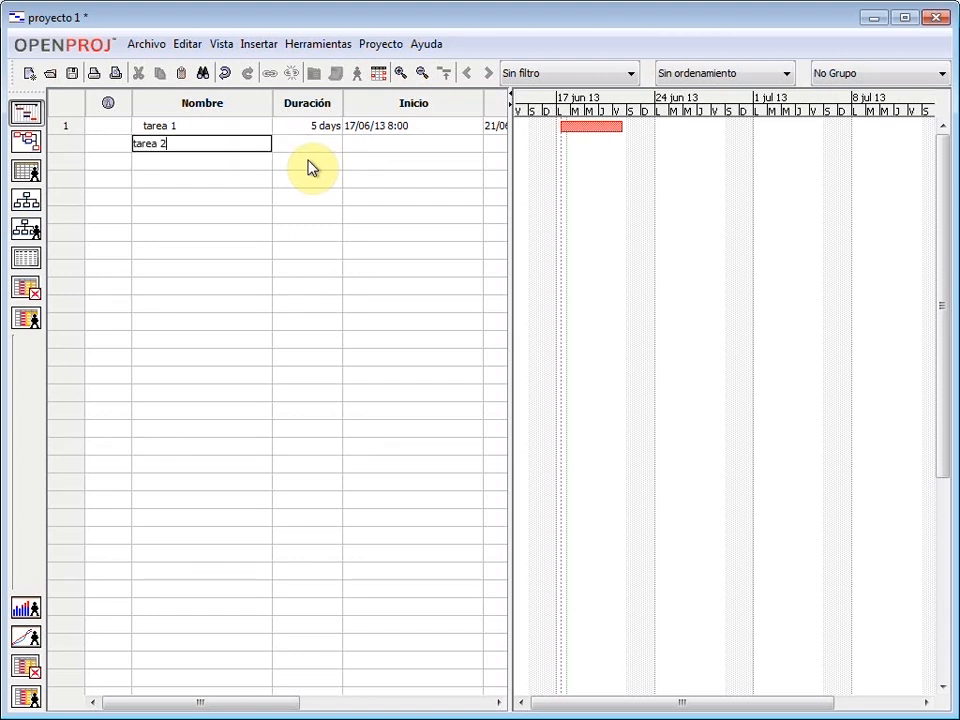
pyautogui.press('Tab')
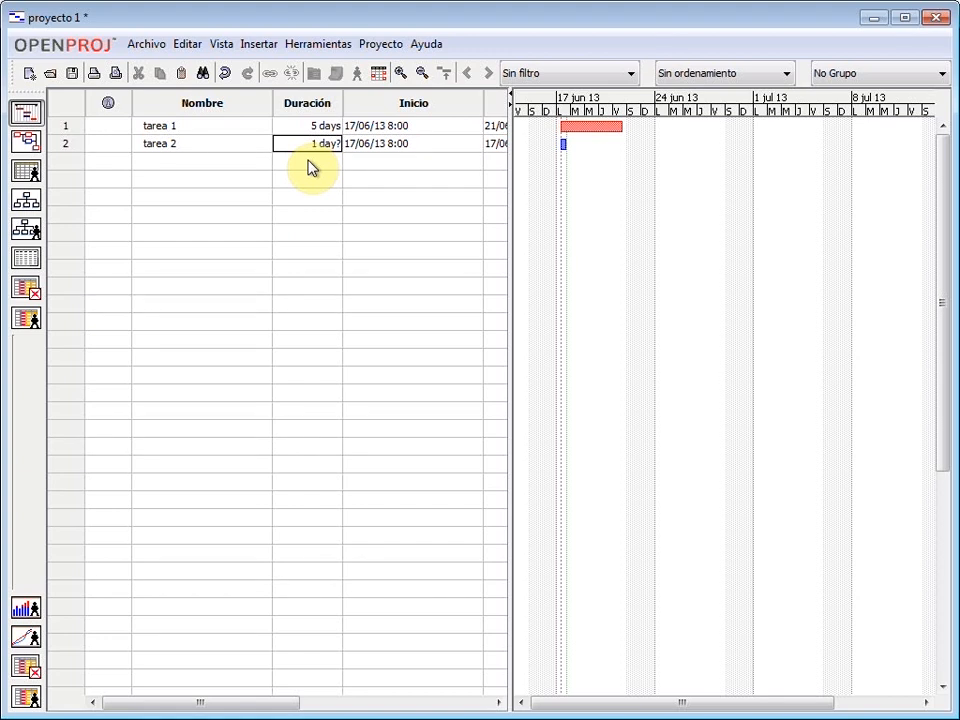
pyautogui.write('7d')
pyautogui.press('Return')
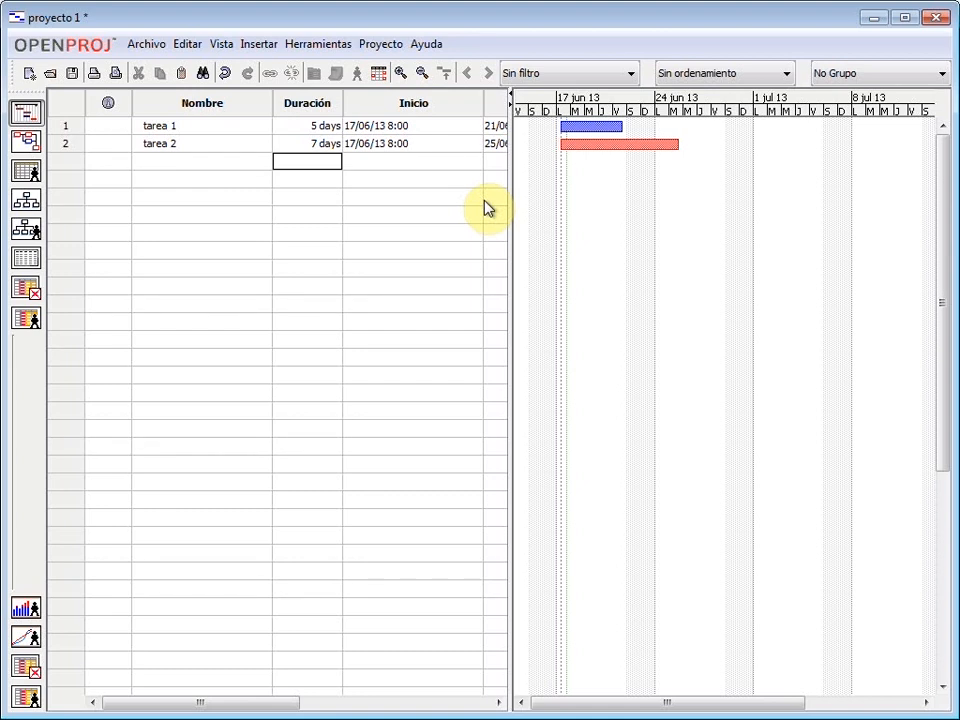
# - Narrow the Inicio and Terminado columns and resize the task table so it extends just through the Predecesores column
pyautogui.moveTo(508, 144); pyautogui.dragTo(780, 162)
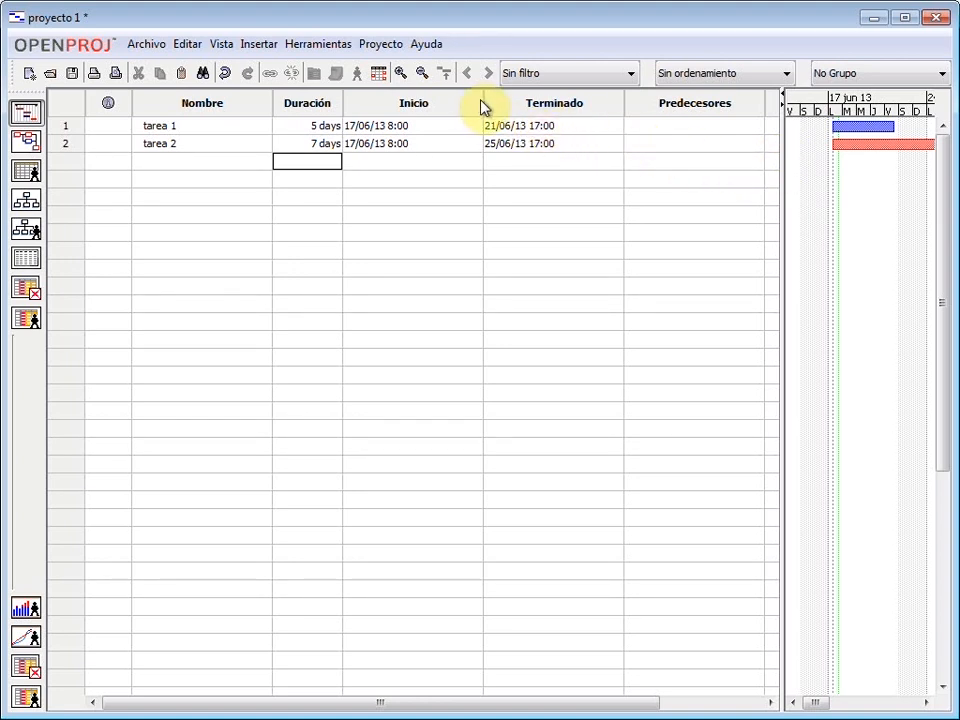
pyautogui.moveTo(482, 105); pyautogui.dragTo(419, 102)
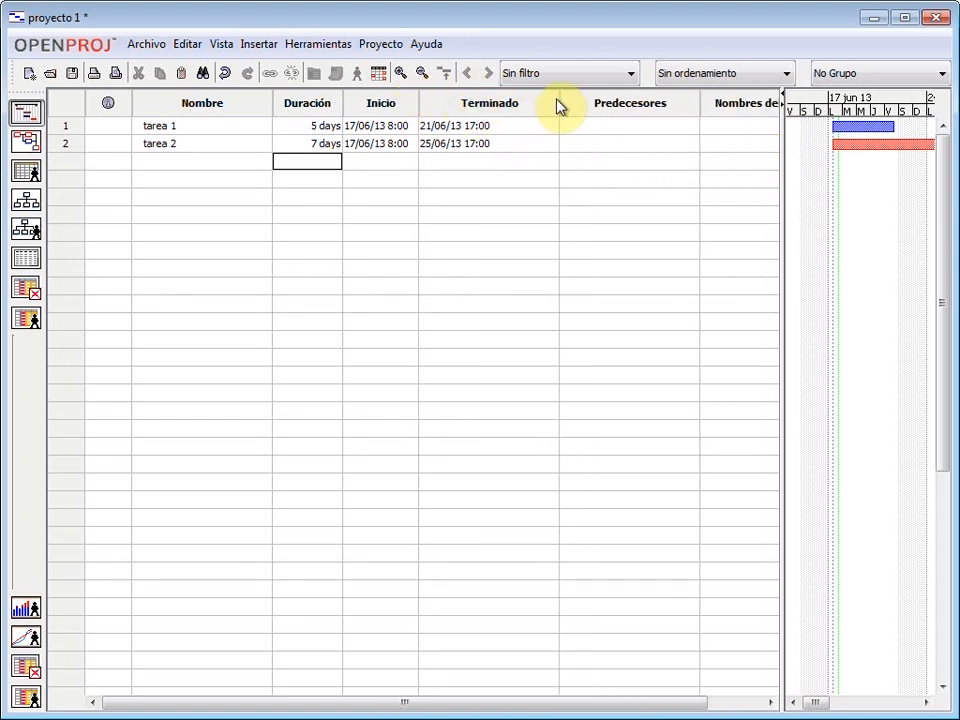
pyautogui.moveTo(557, 103); pyautogui.dragTo(501, 103)
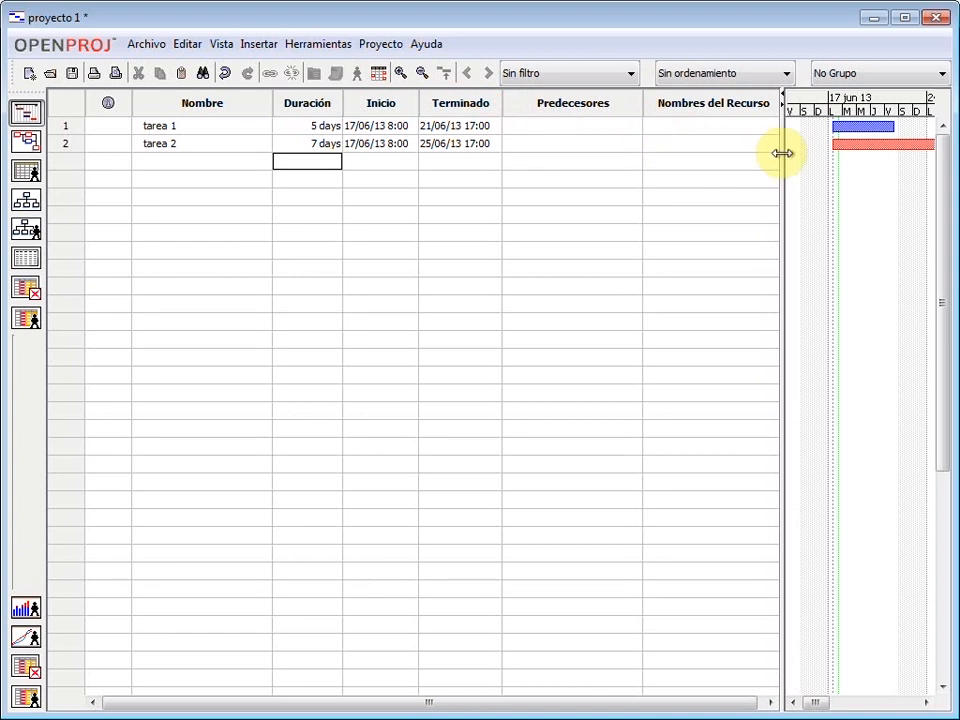
pyautogui.moveTo(782, 152); pyautogui.dragTo(645, 154)
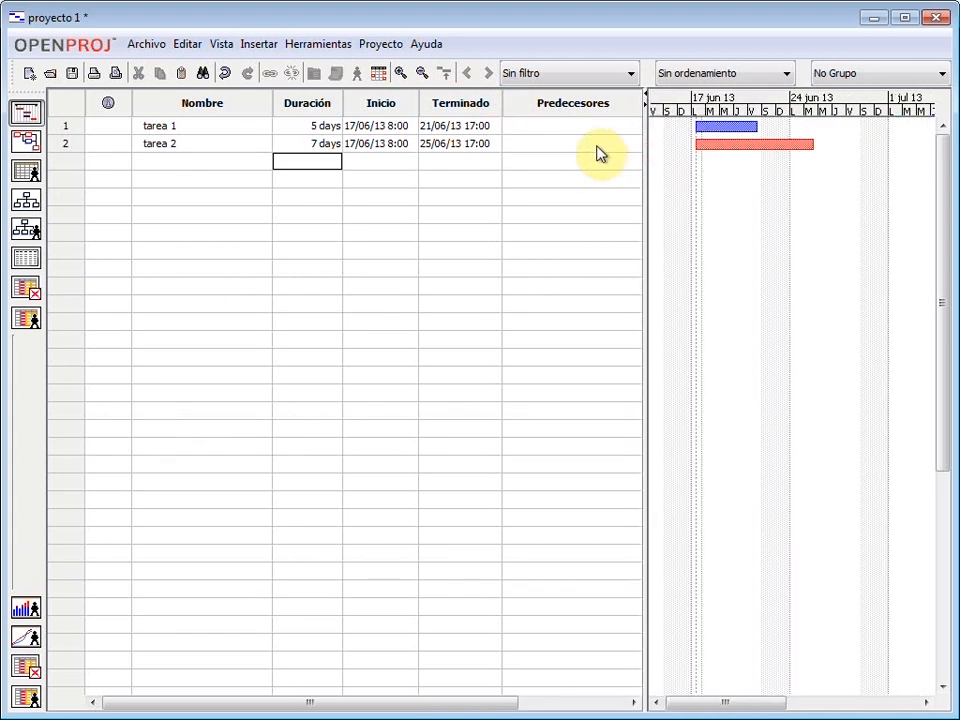
# - Set task 1 as the predecessor of tarea 2
pyautogui.click(579, 143)
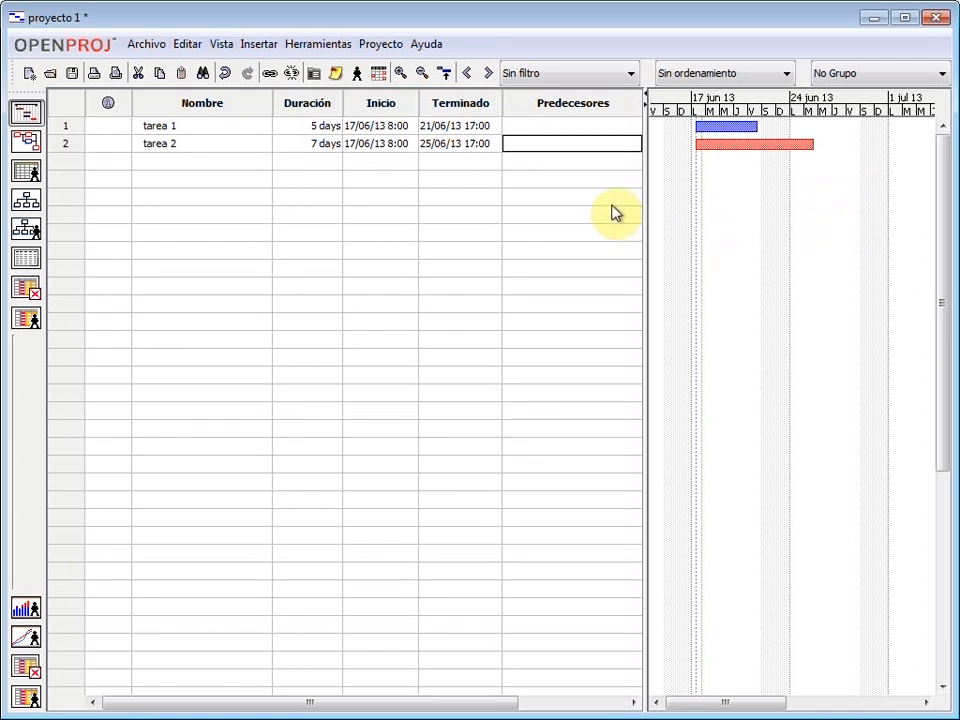
pyautogui.write('1')
pyautogui.press('Return')
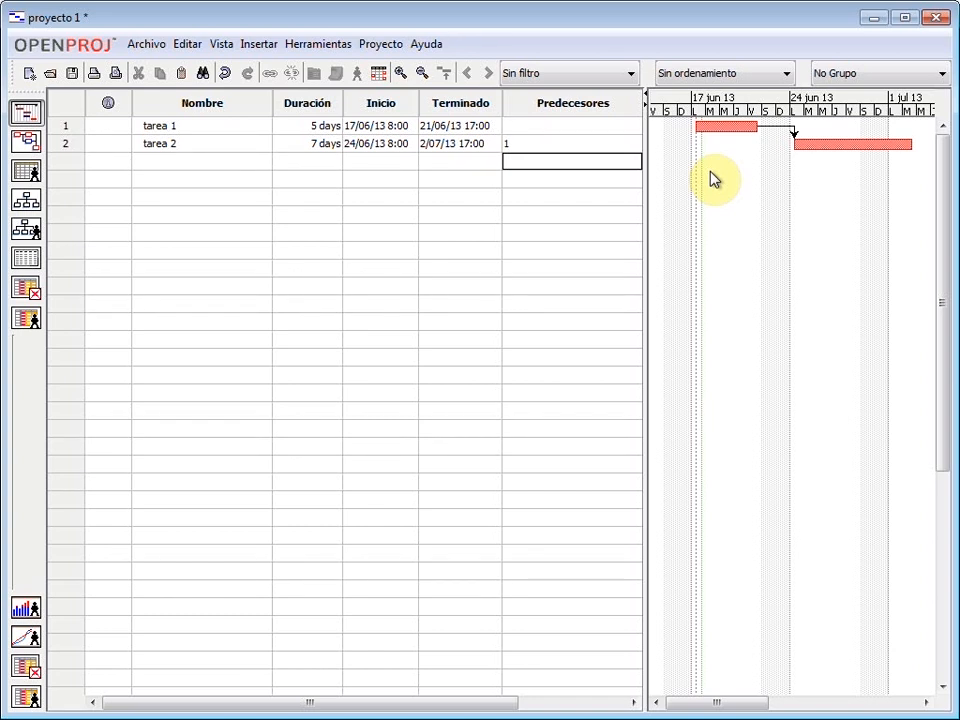
# - Add four more tasks named t3, t4, t5 and t6 below tarea 2
pyautogui.press('Left')
pyautogui.press('Left')
pyautogui.press('Left')
pyautogui.press('Left')
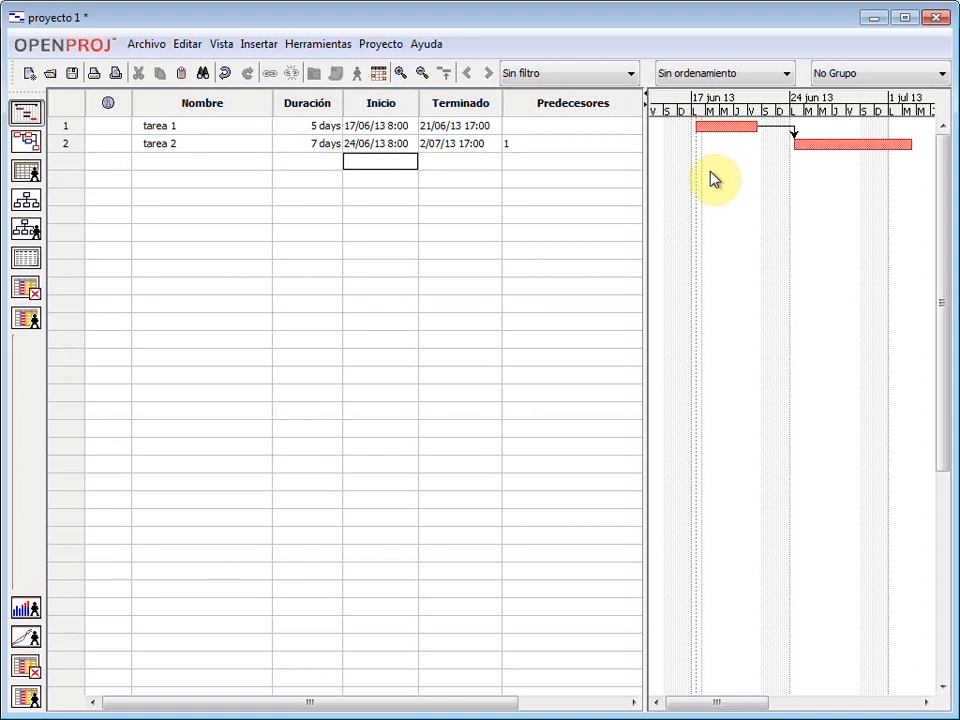
pyautogui.write('t3')
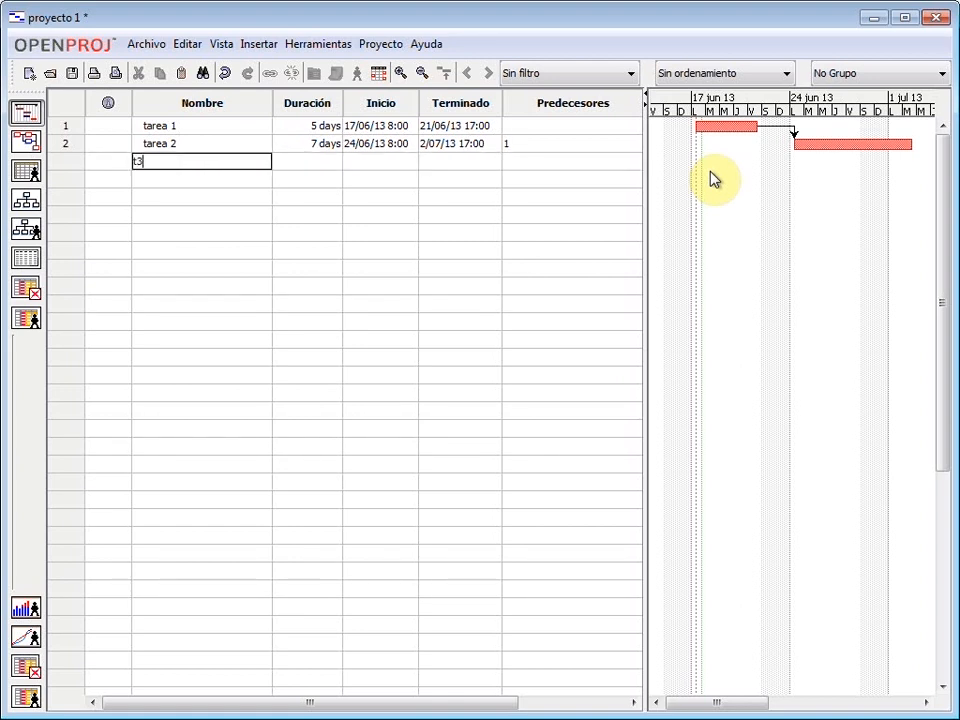
pyautogui.press('Return')
pyautogui.write('t4')
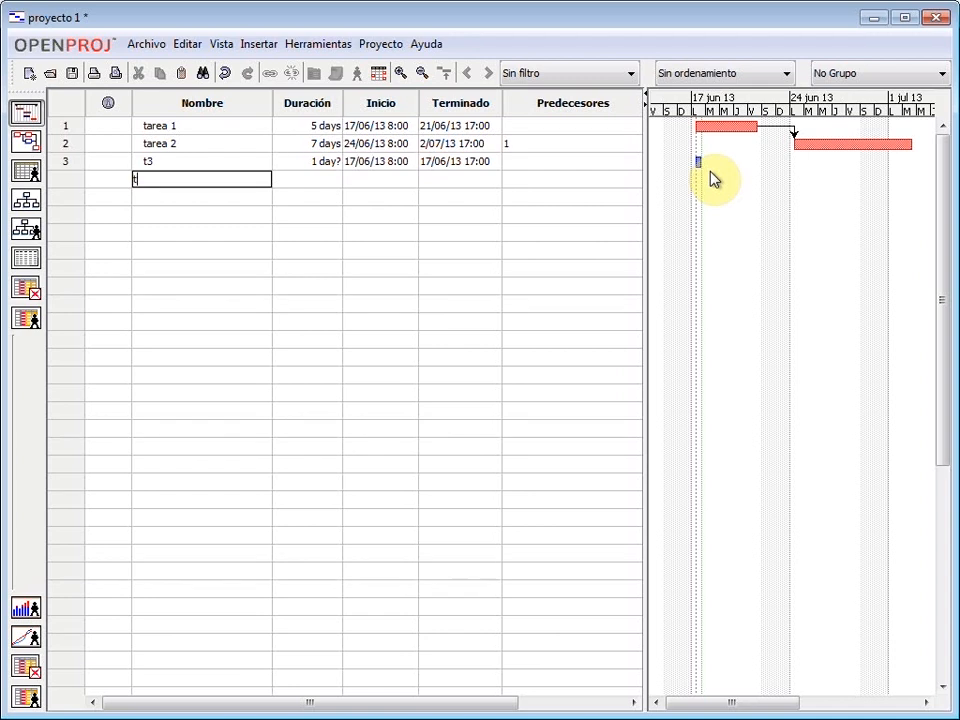
pyautogui.press('Return')
pyautogui.write('t5')
pyautogui.press('Return')
pyautogui.write('t6')
pyautogui.press('Return')
# - Set the durations of t3 to 2 weeks (2s), t4 to 1 month (1me), t5 to 40 minutes and t6 to 3 days
pyautogui.press('Right')
pyautogui.press('Up')
pyautogui.press('Up')
pyautogui.press('Up')
pyautogui.press('Up')
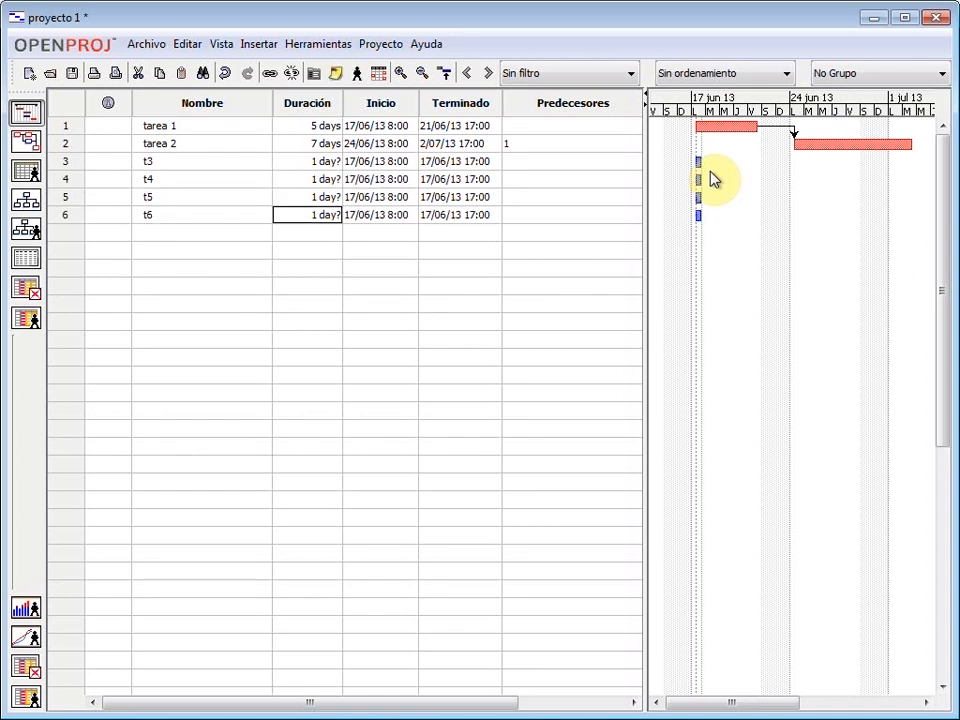
pyautogui.write('2s')
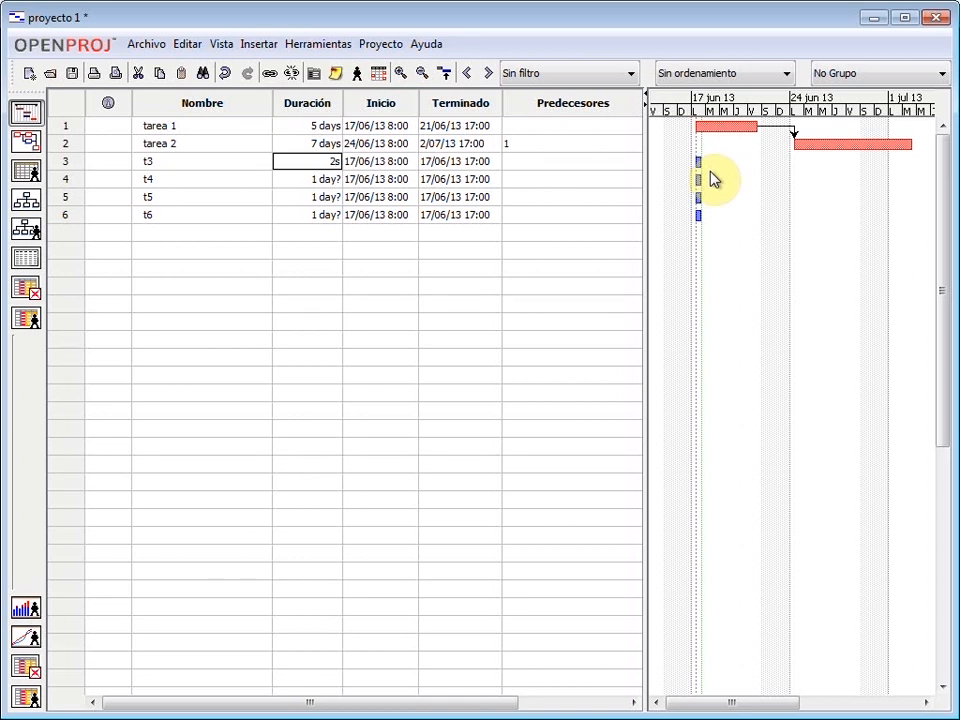
pyautogui.press('Return')
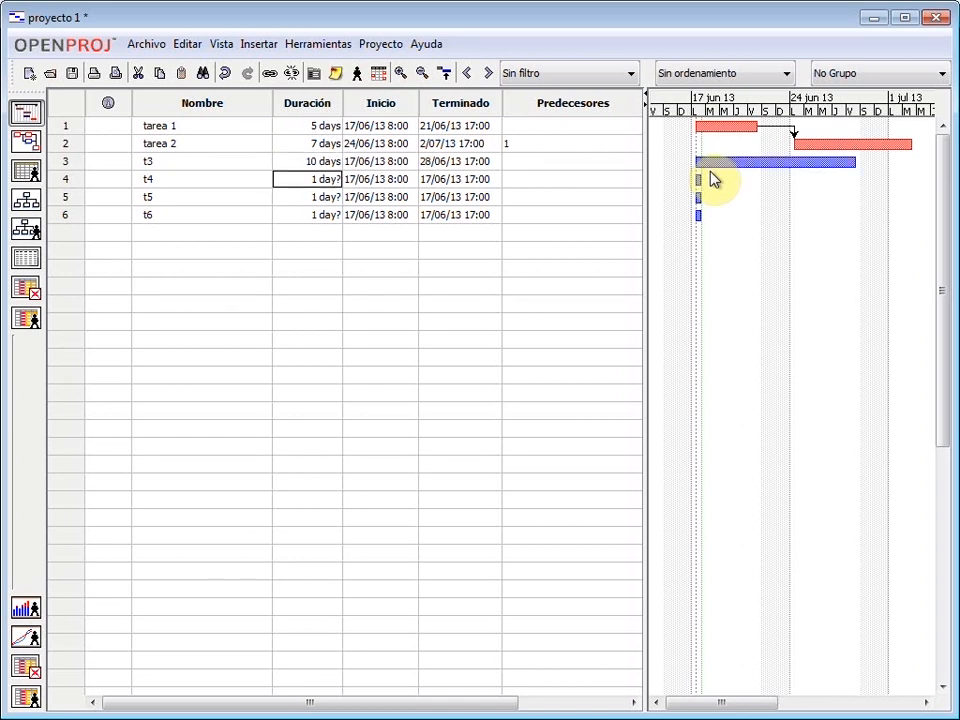
pyautogui.write('1me')
pyautogui.press('Return')
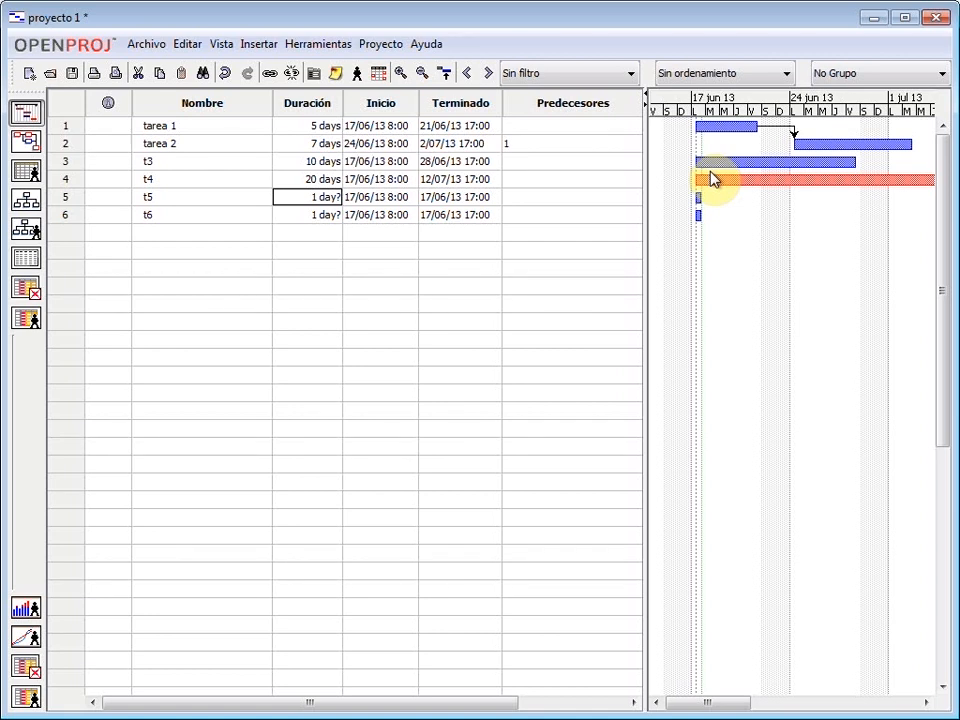
pyautogui.write('40min')
pyautogui.press('Return')
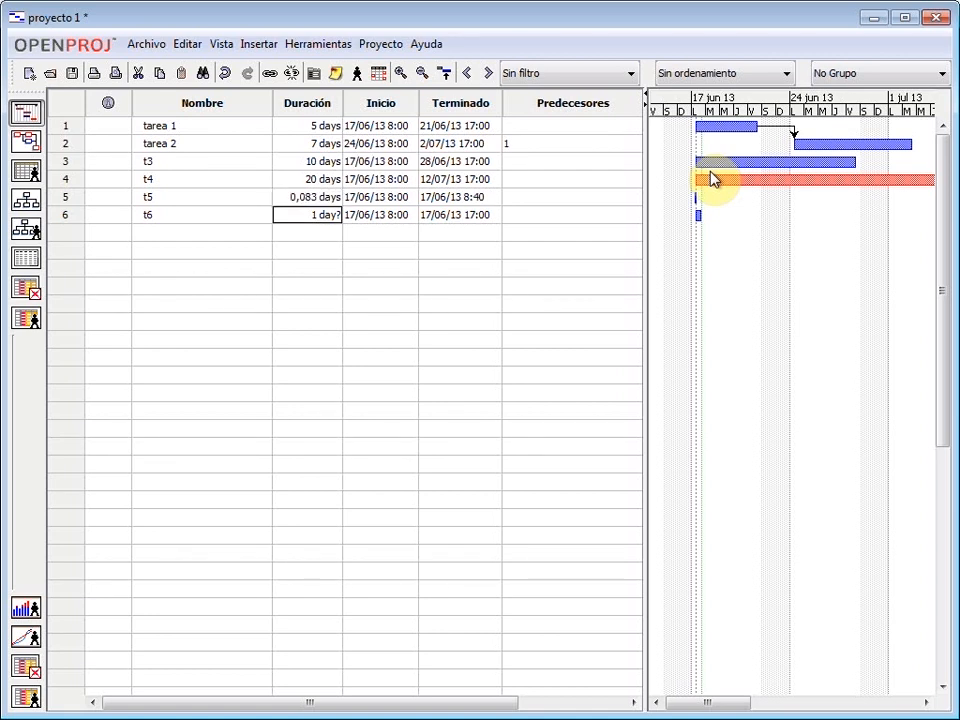
pyautogui.write('3')
pyautogui.press('Return')
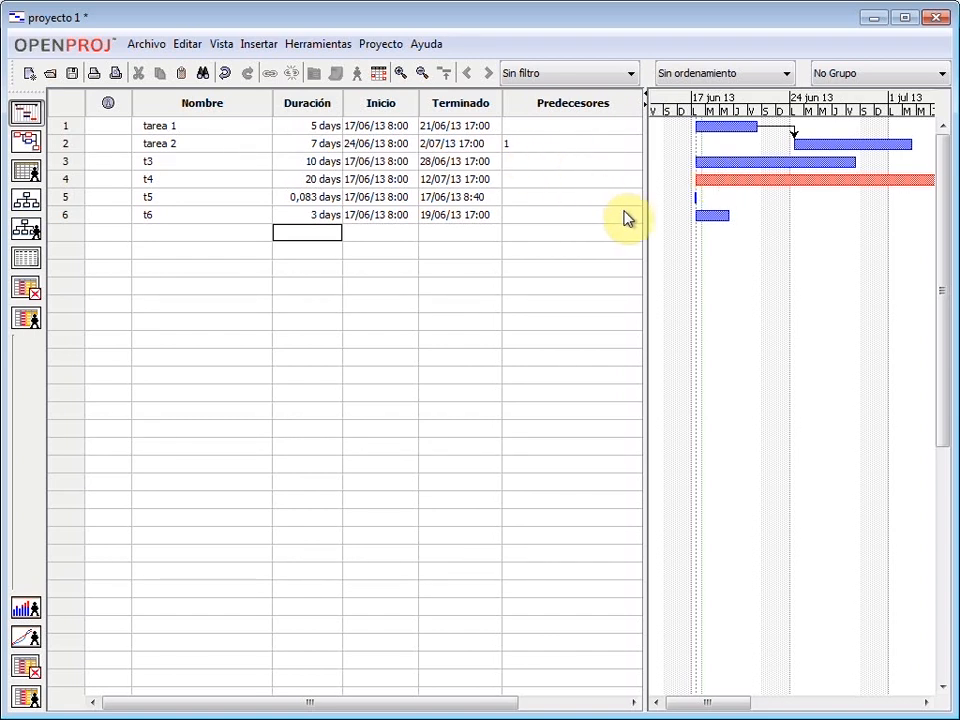
# - Widen the task table to reveal the Nombres del Recurso column and go through its cells for all six tasks
pyautogui.moveTo(645, 214); pyautogui.dragTo(799, 214)
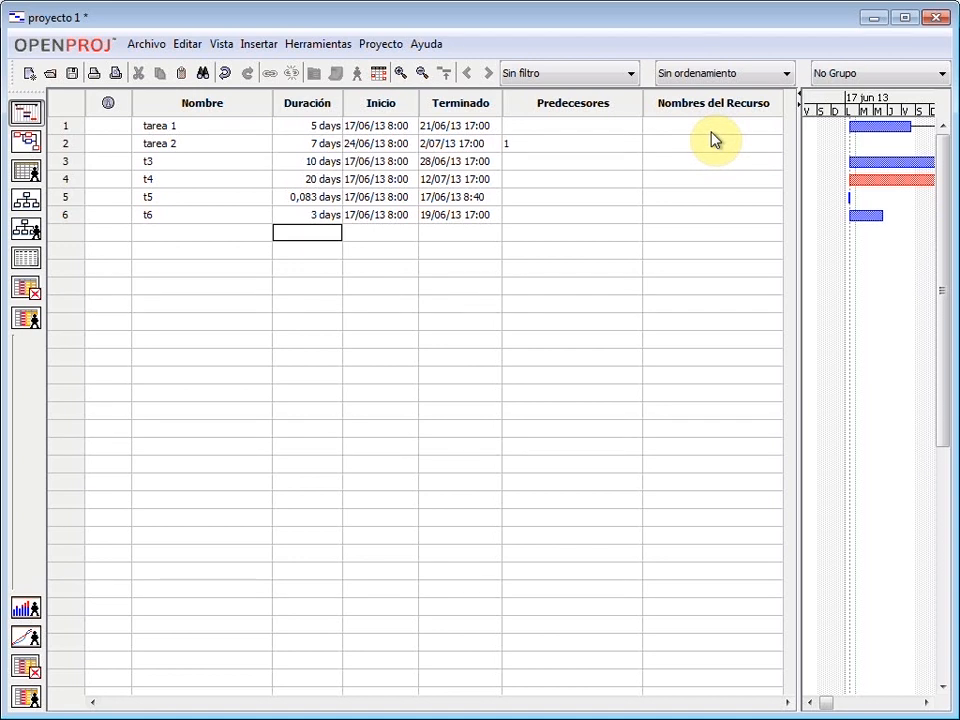
pyautogui.click(711, 127)
pyautogui.click(721, 145)
pyautogui.click(718, 161)
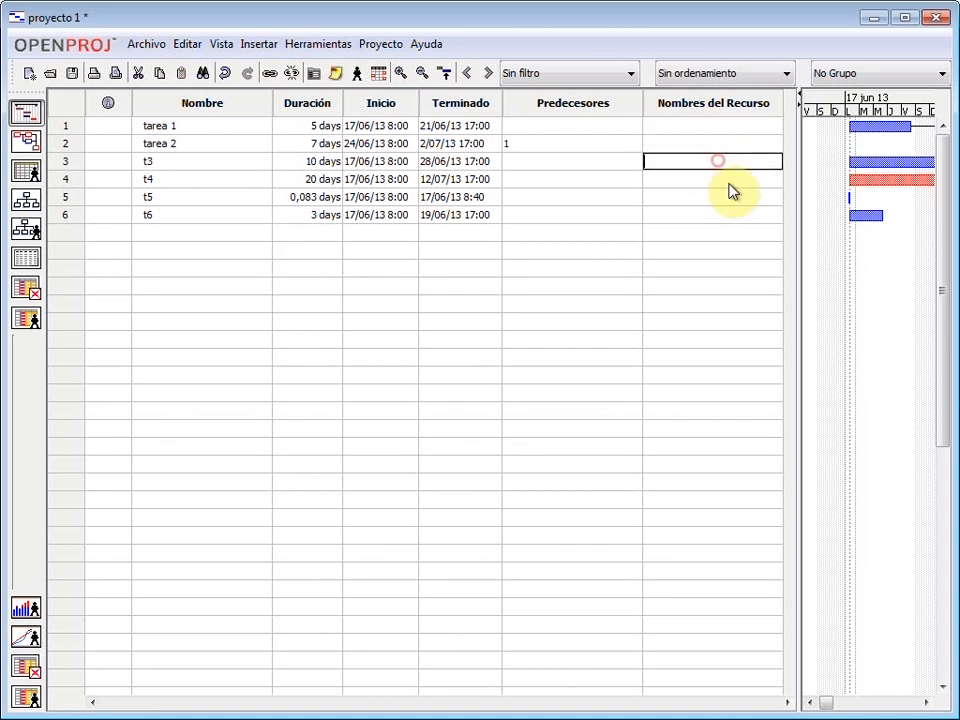
pyautogui.click(726, 179)
pyautogui.click(728, 197)
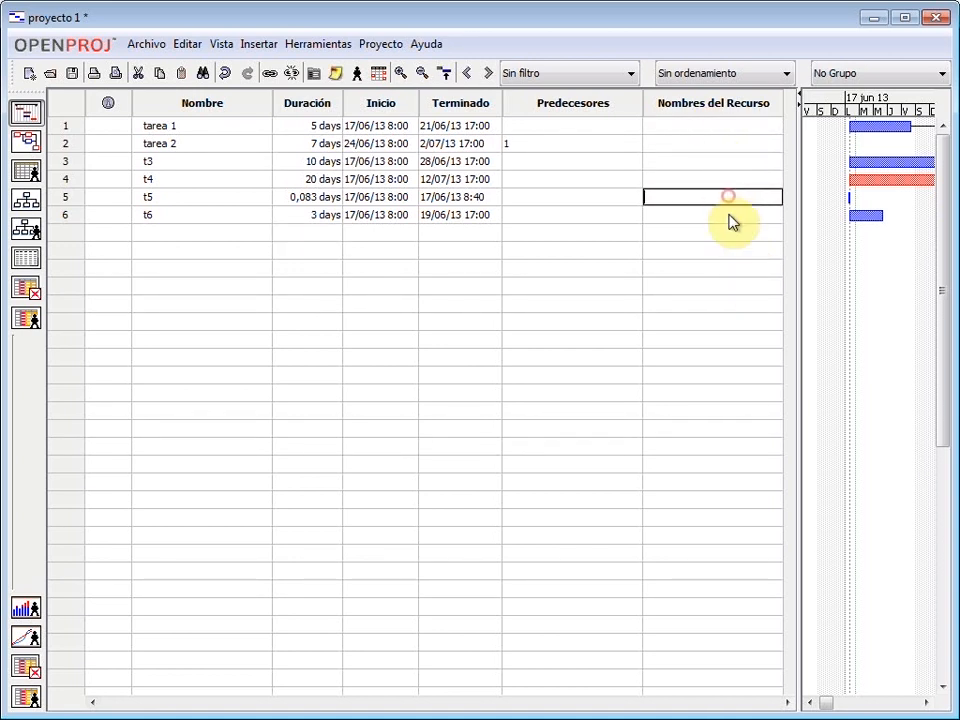
pyautogui.click(730, 213)
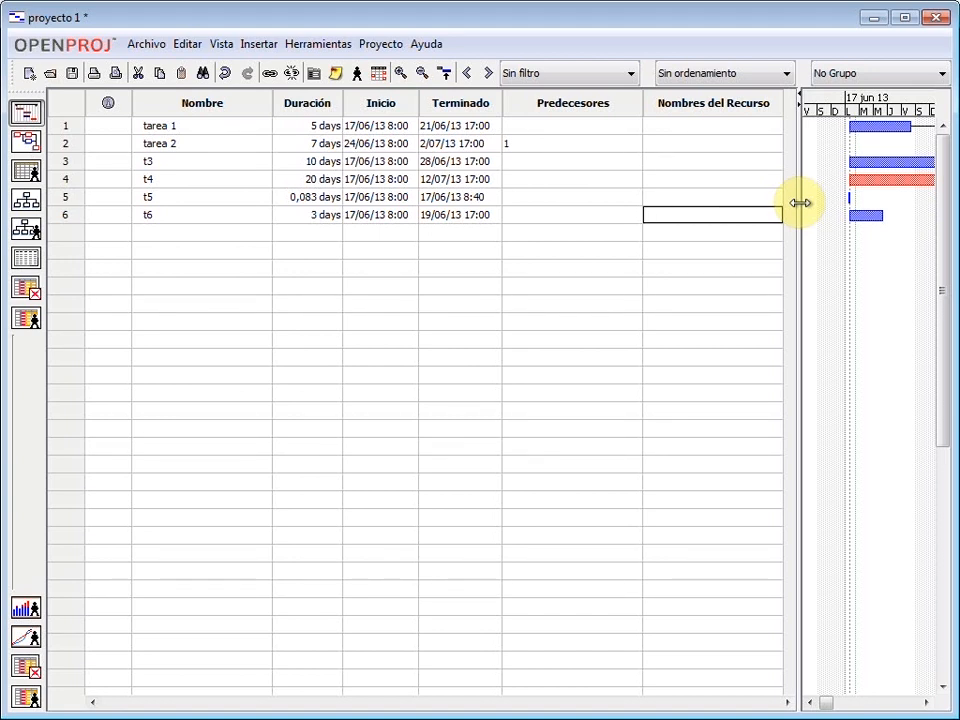
pyautogui.click(722, 125)
pyautogui.click(730, 144)
pyautogui.click(727, 161)
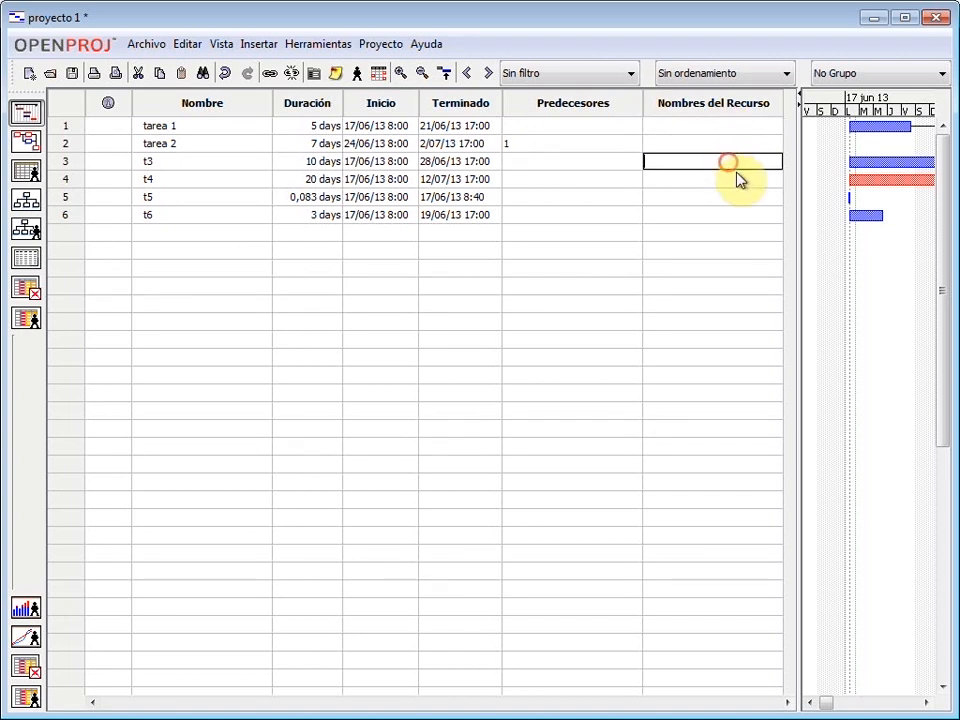
pyautogui.click(733, 179)
pyautogui.click(733, 197)
pyautogui.click(733, 215)
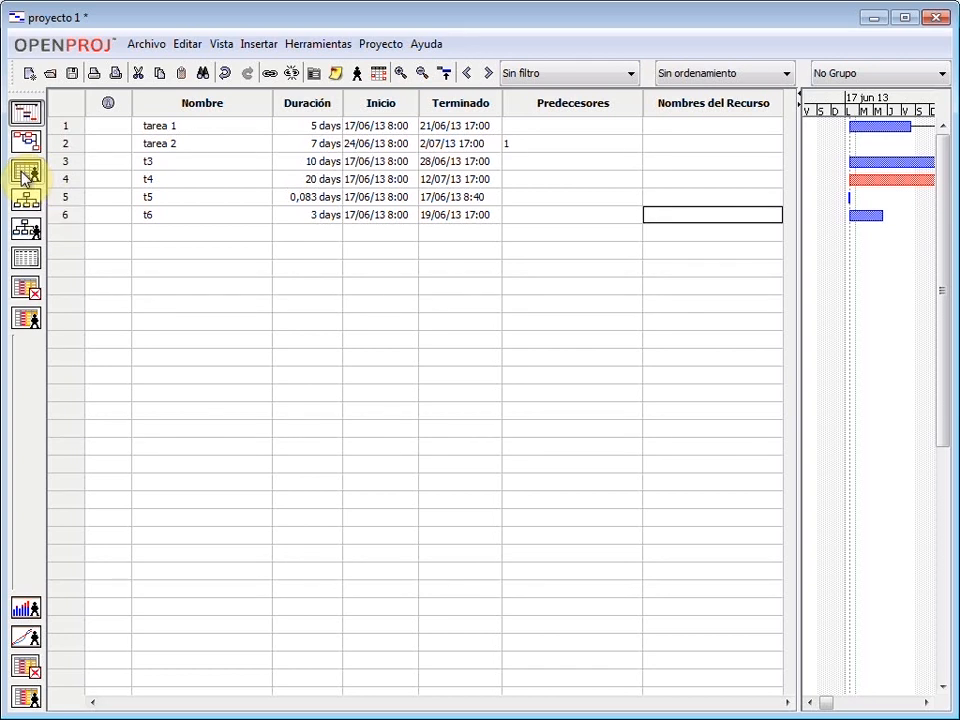
# - Switch to the resource sheet and add a first resource, entering the person's first name
pyautogui.click(25, 175)
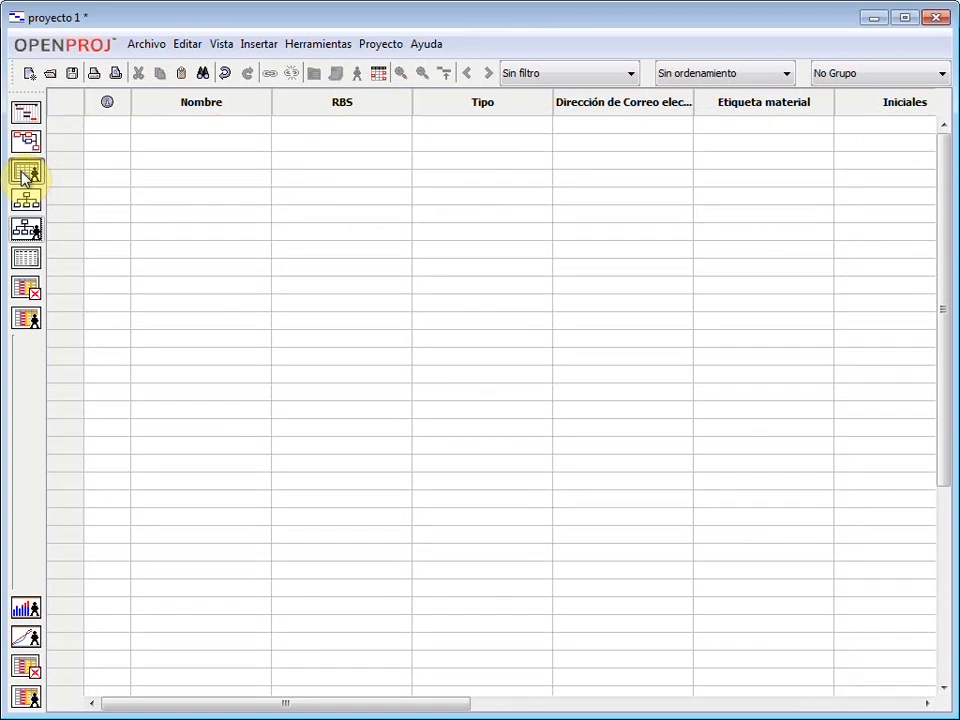
pyautogui.click(161, 124)
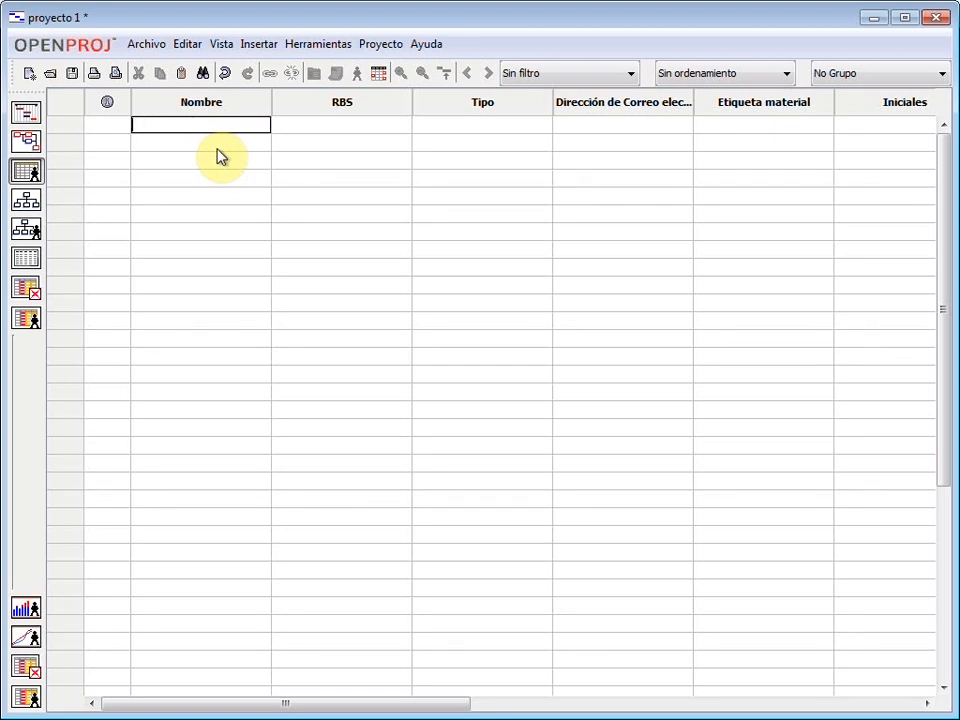
pyautogui.write('marc')
pyautogui.press('Tab')
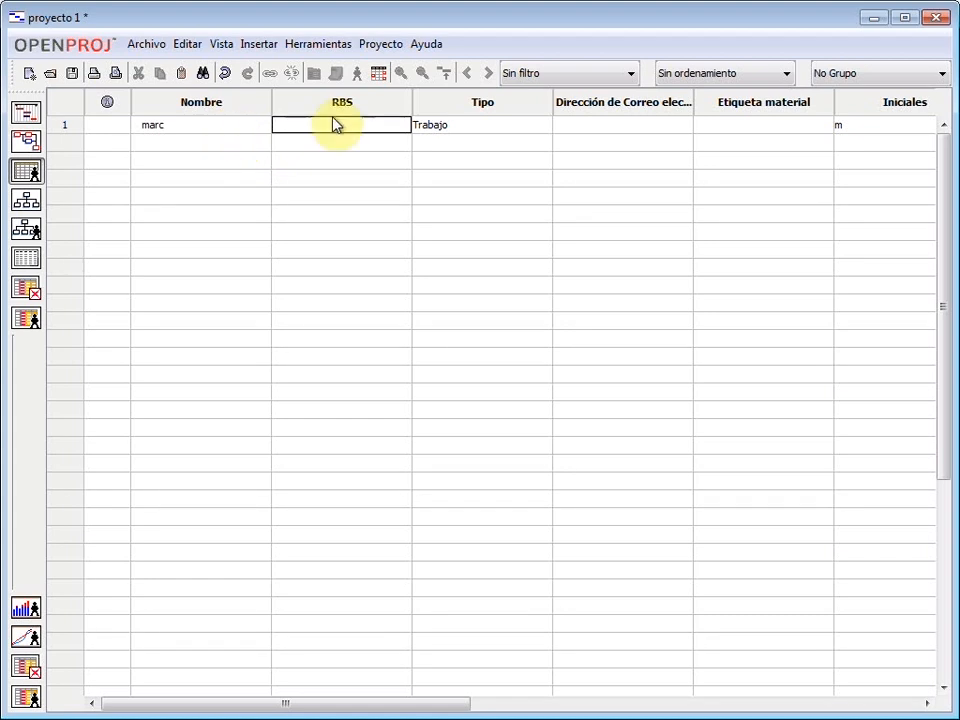
# - Review the Tipo options Material and Trabajo for the first resource, keeping Trabajo selected
pyautogui.click(464, 133)
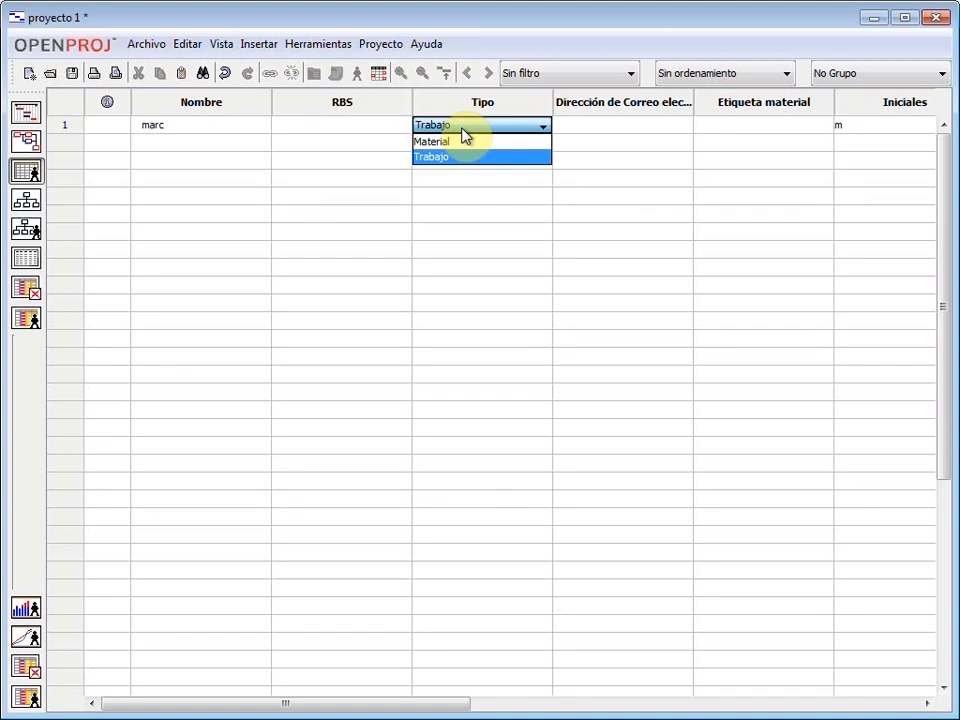
pyautogui.click(462, 129)
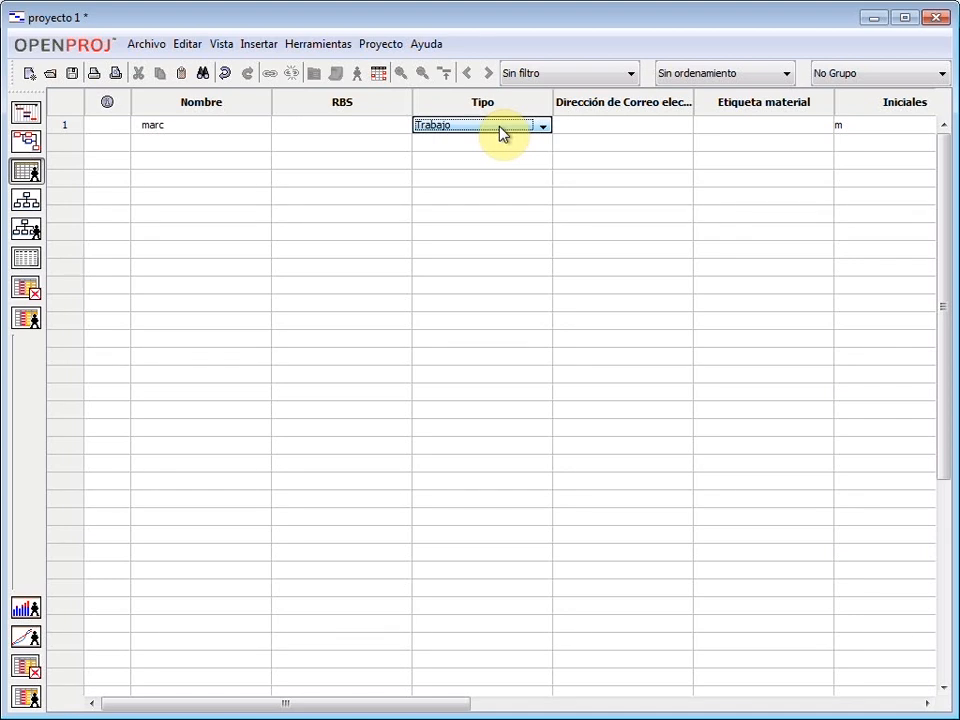
pyautogui.click(499, 126)
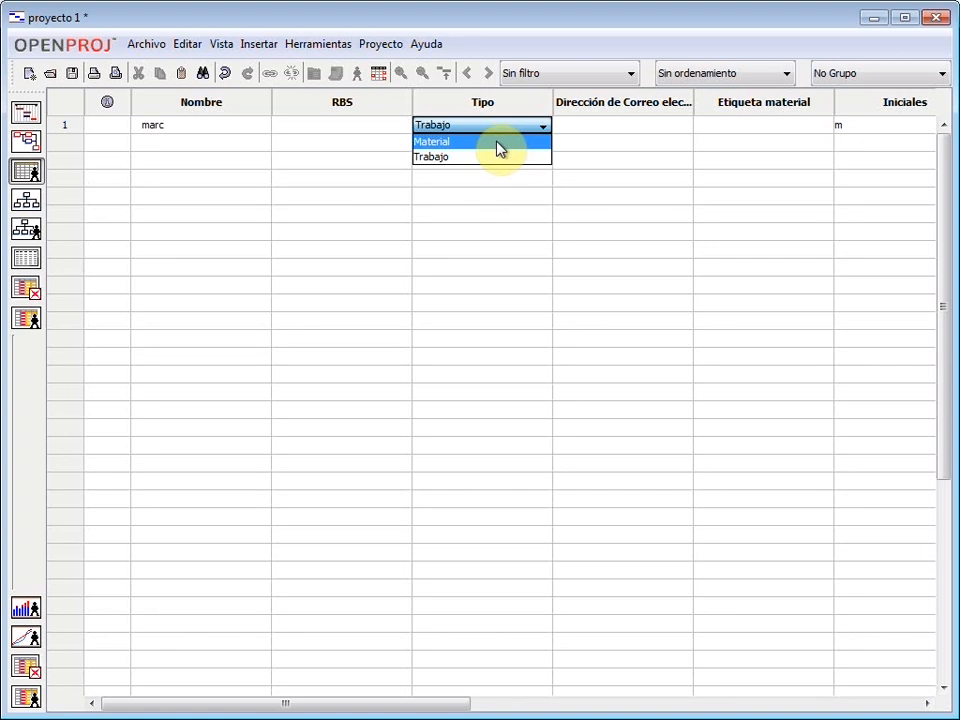
pyautogui.click(506, 133)
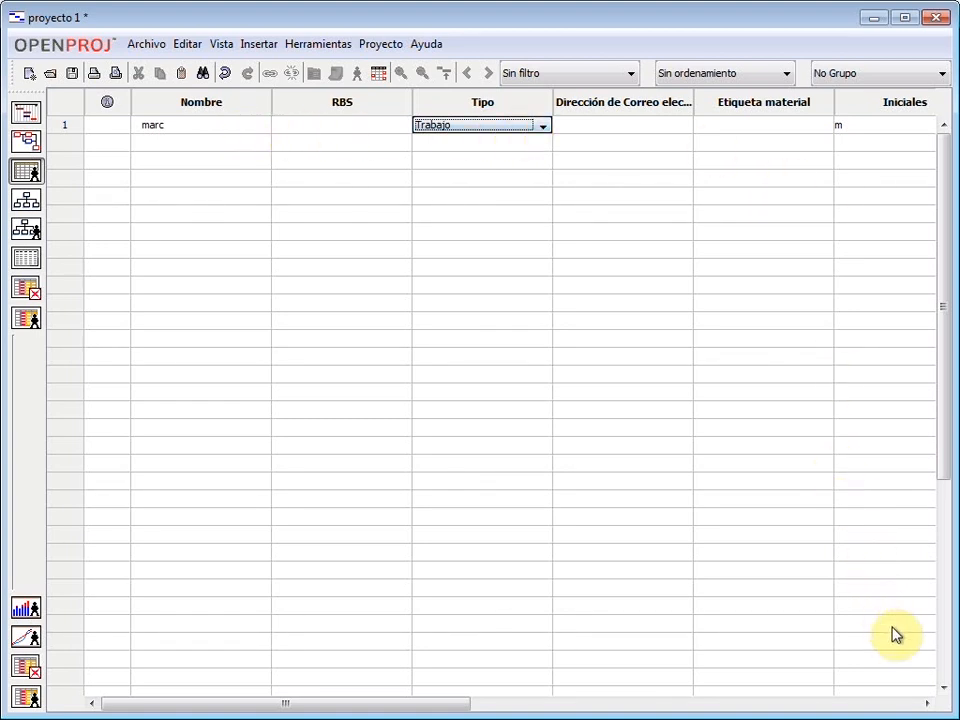
# - Examine the first resource's Unidades Max value and its adjustment control, leaving it at 100%
pyautogui.click(928, 704)
pyautogui.click(928, 704)
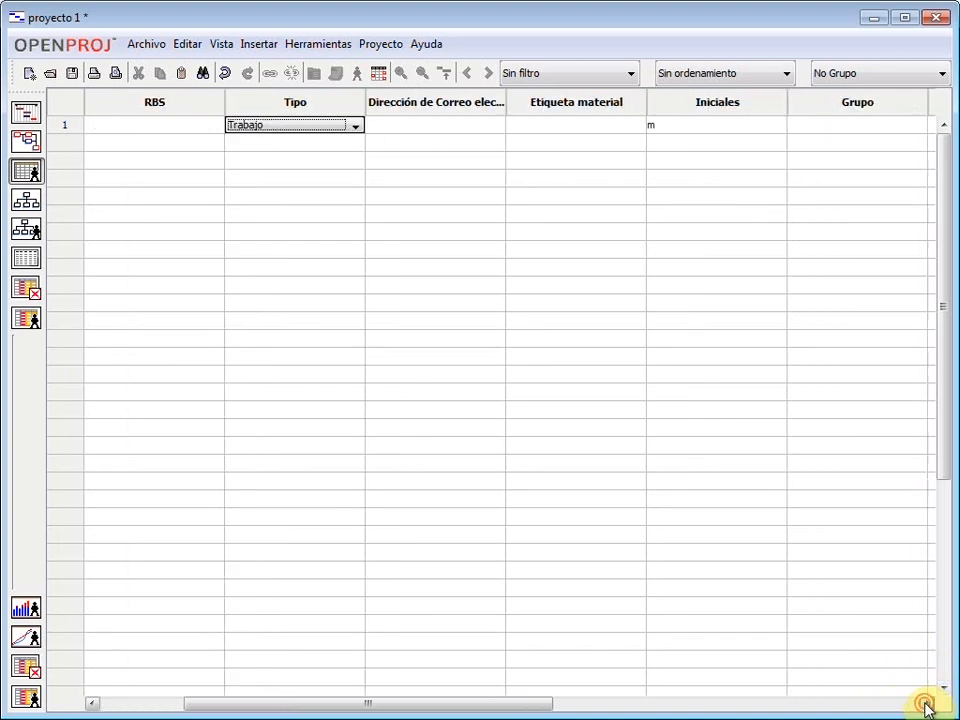
pyautogui.click(928, 704)
pyautogui.click(928, 704)
pyautogui.click(928, 704)
pyautogui.click(928, 704)
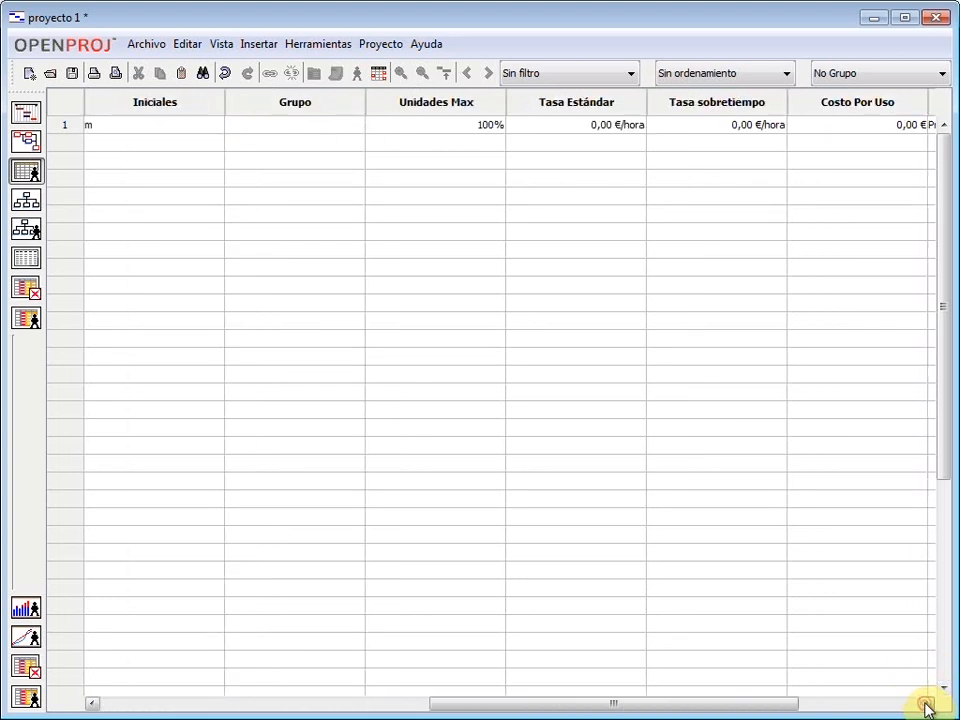
pyautogui.click(928, 704)
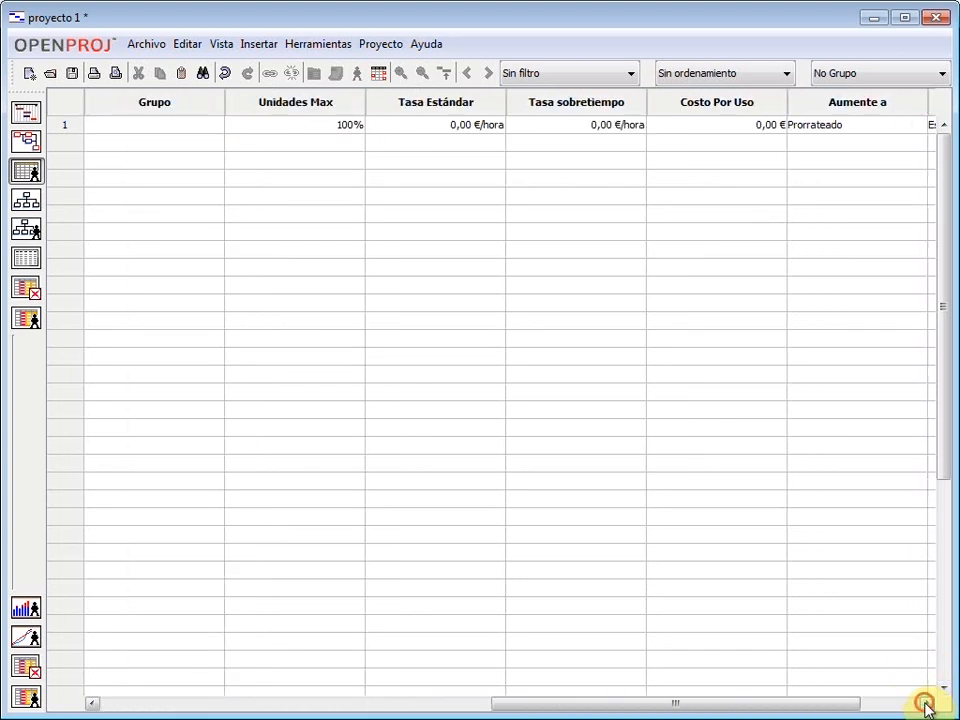
pyautogui.click(251, 125)
pyautogui.click(272, 110)
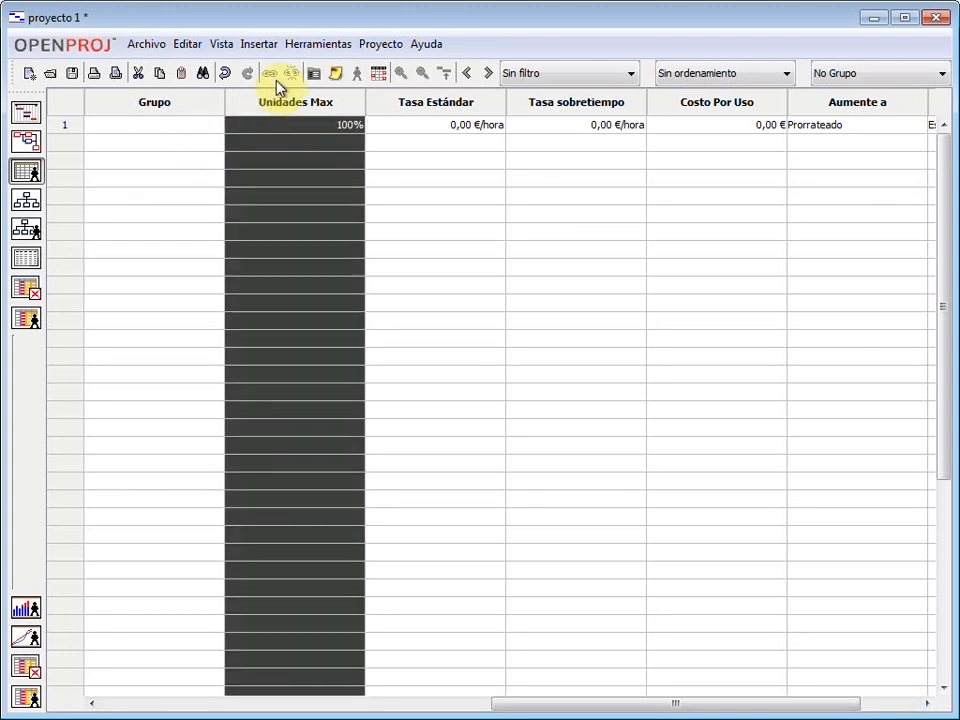
pyautogui.doubleClick(340, 125)
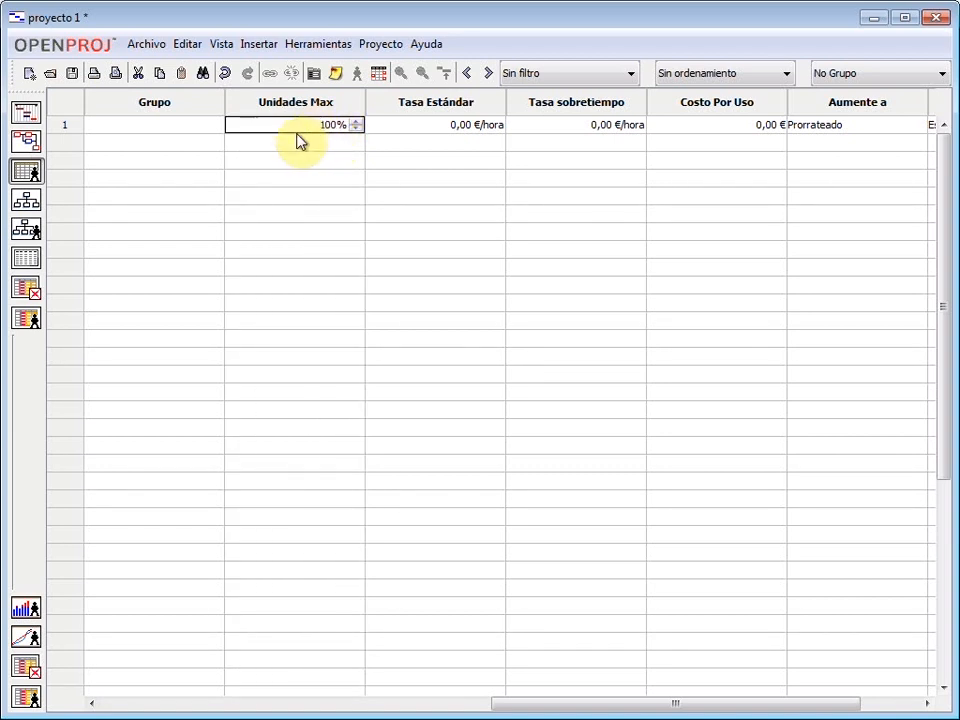
pyautogui.click(356, 130)
pyautogui.click(356, 121)
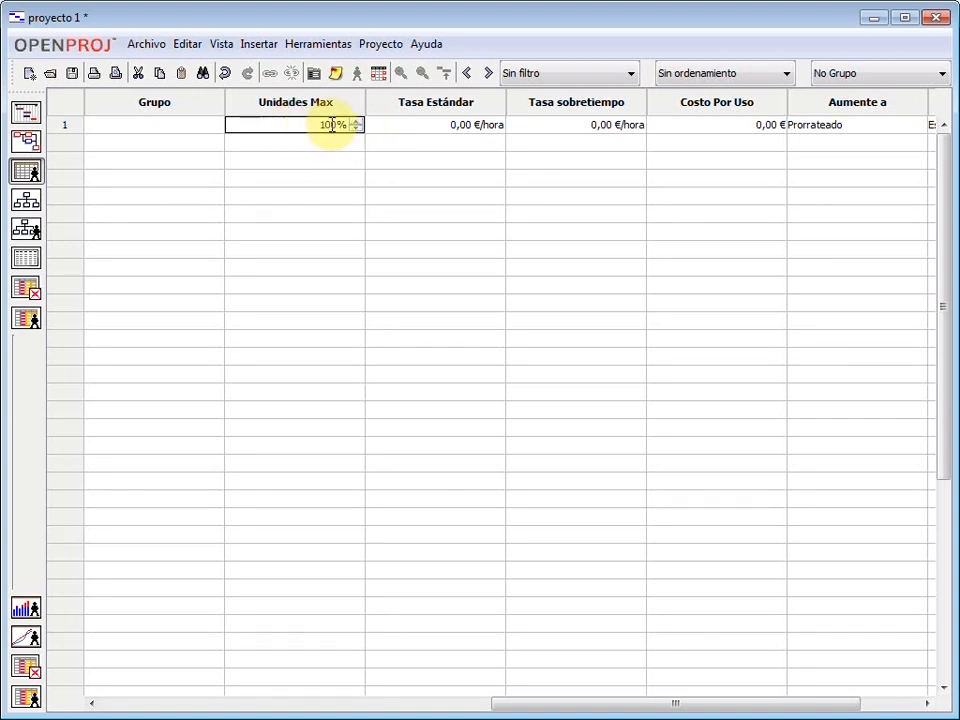
# - Go through the first resource's rate and cost cells and set its Tasa Estándar to 20 €/hora
pyautogui.click(405, 125)
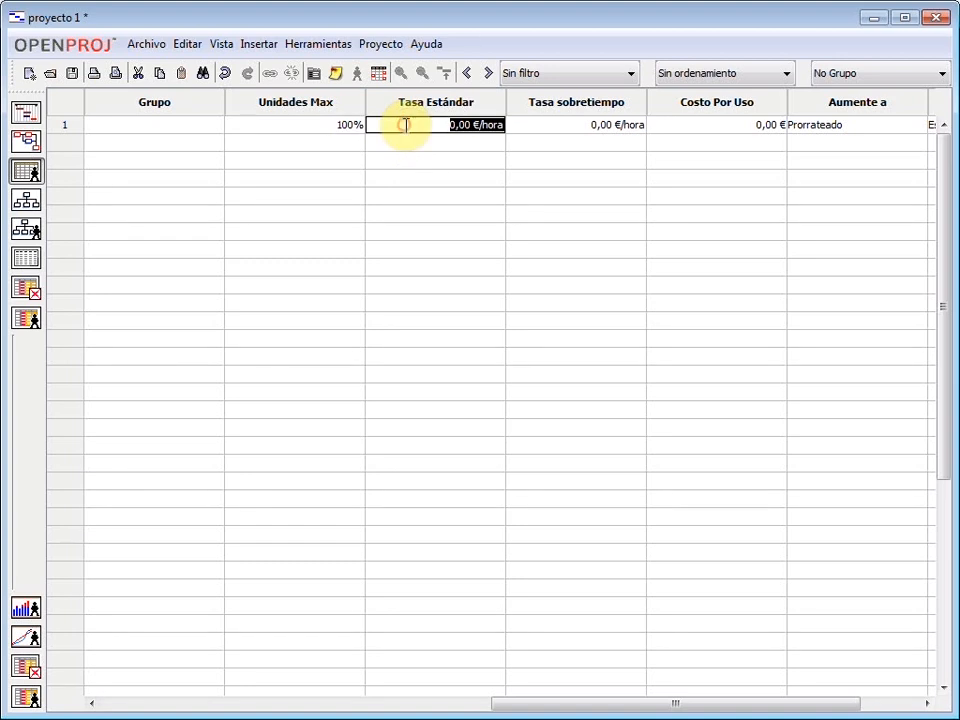
pyautogui.click(555, 123)
pyautogui.click(670, 124)
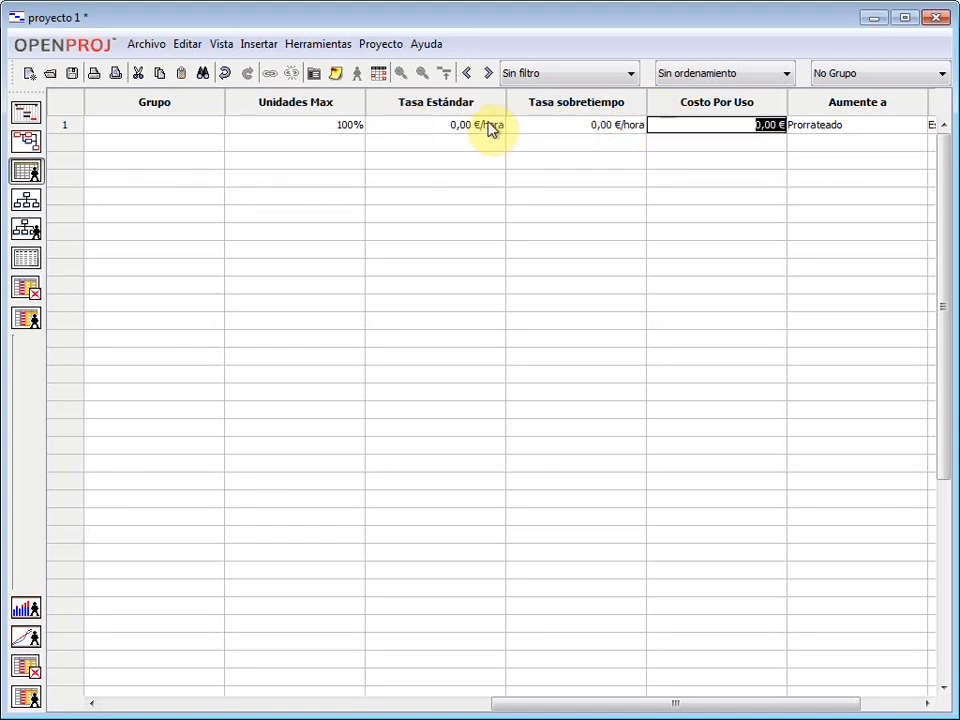
pyautogui.click(450, 124)
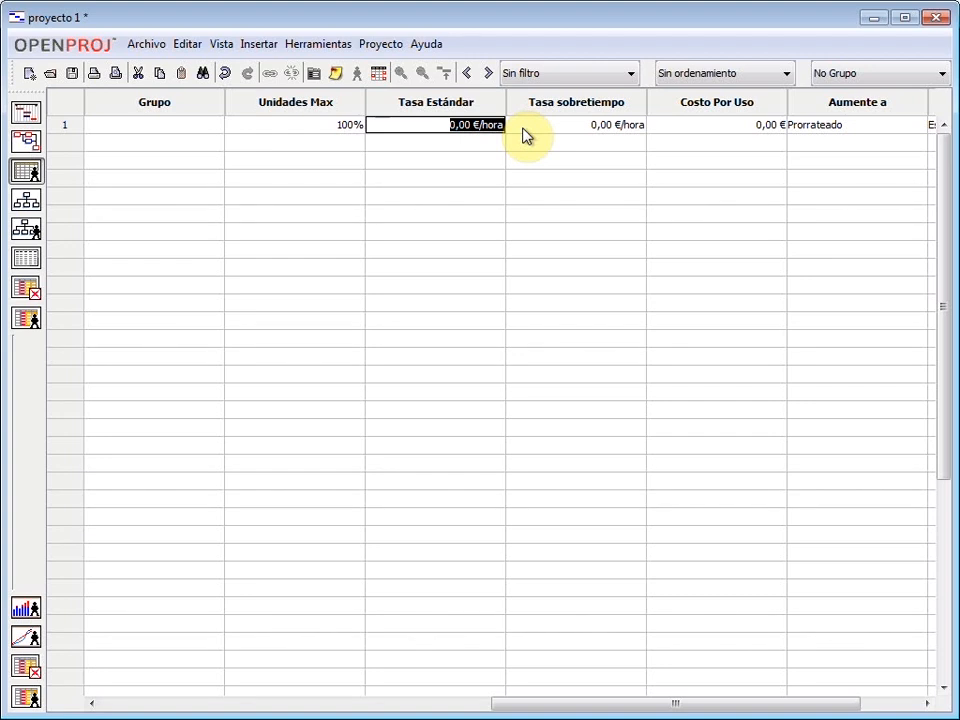
pyautogui.write('20')
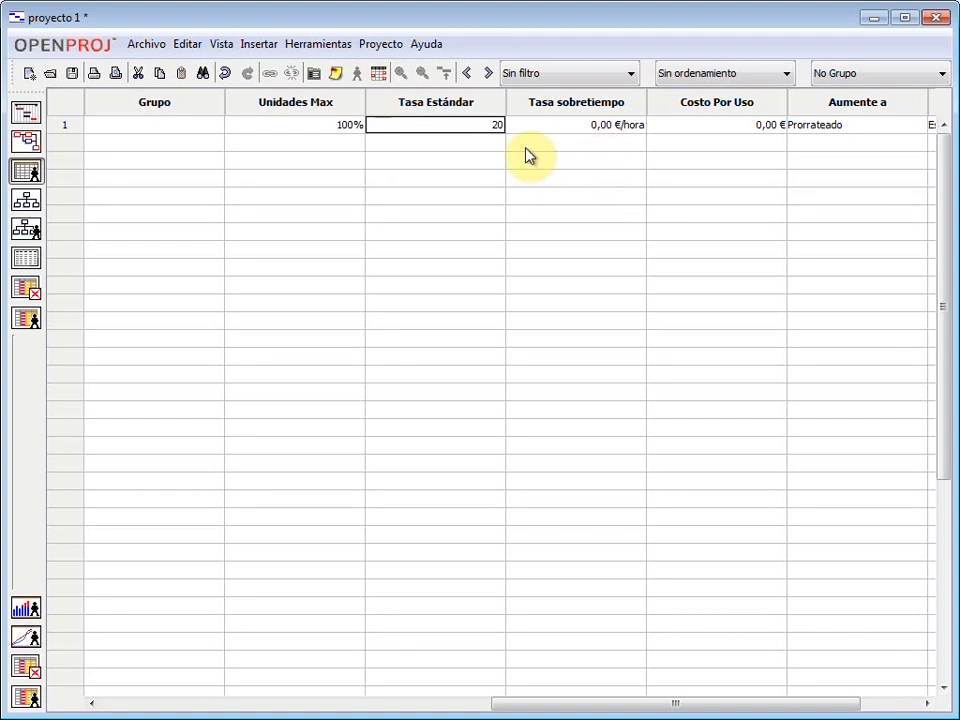
pyautogui.press('Tab')
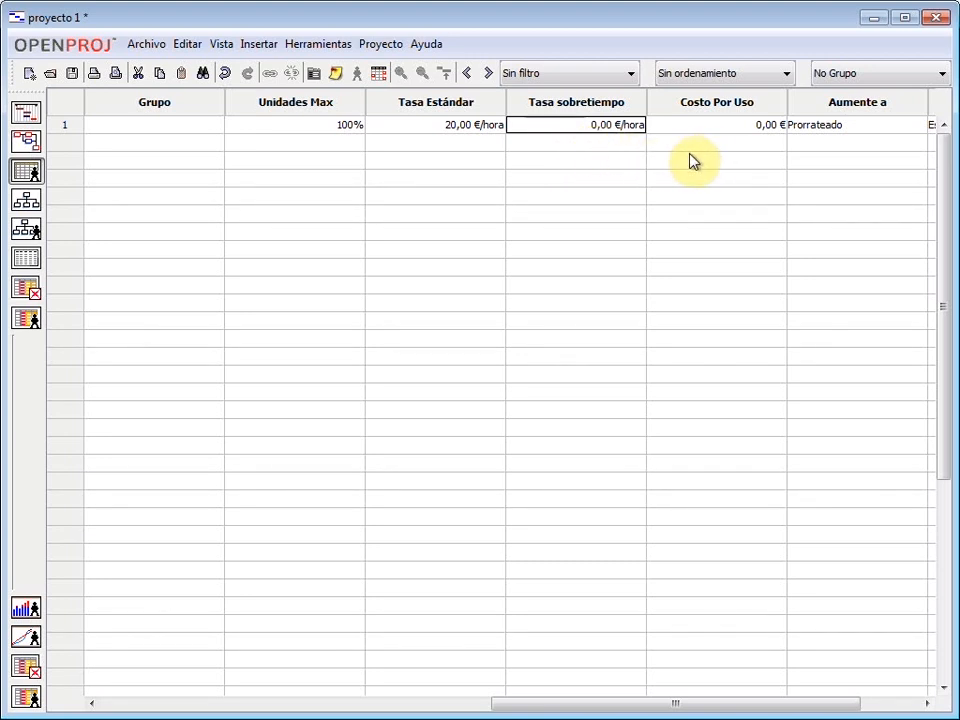
# - Set the first resource's Tasa sobretiempo to 40 €/hora, closing the resource information dialog if it opens
pyautogui.click(597, 127)
pyautogui.doubleClick(597, 127)
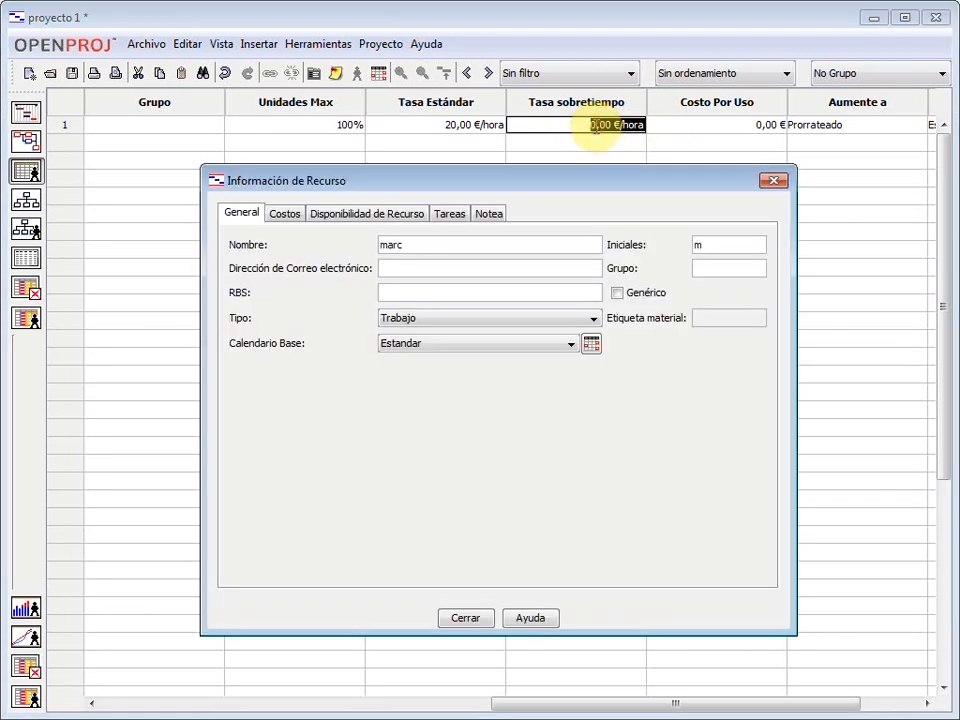
pyautogui.click(772, 181)
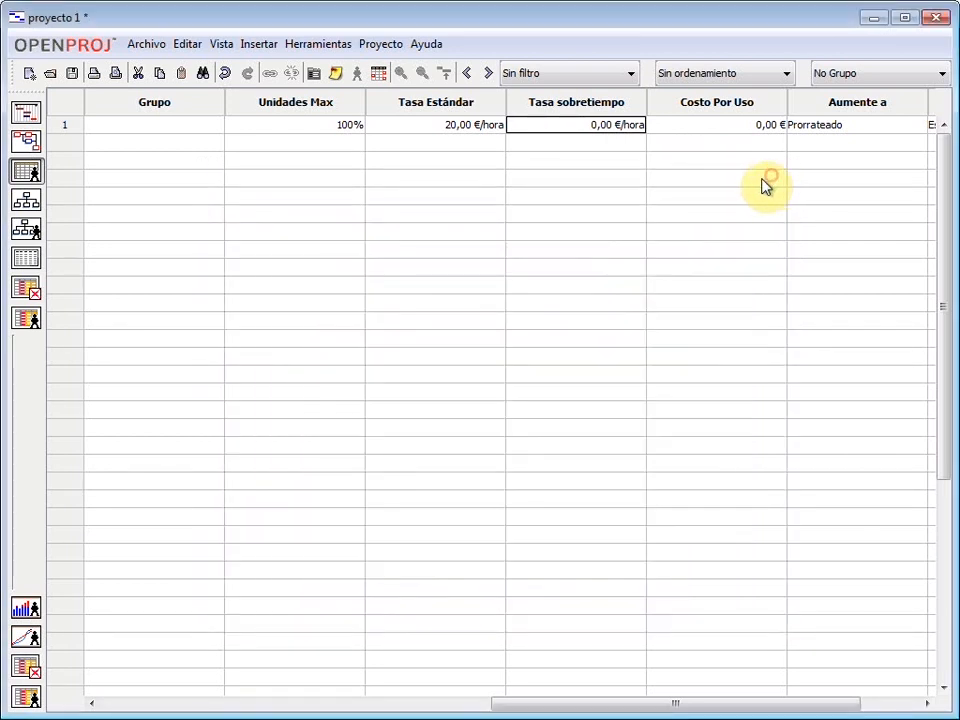
pyautogui.click(591, 125)
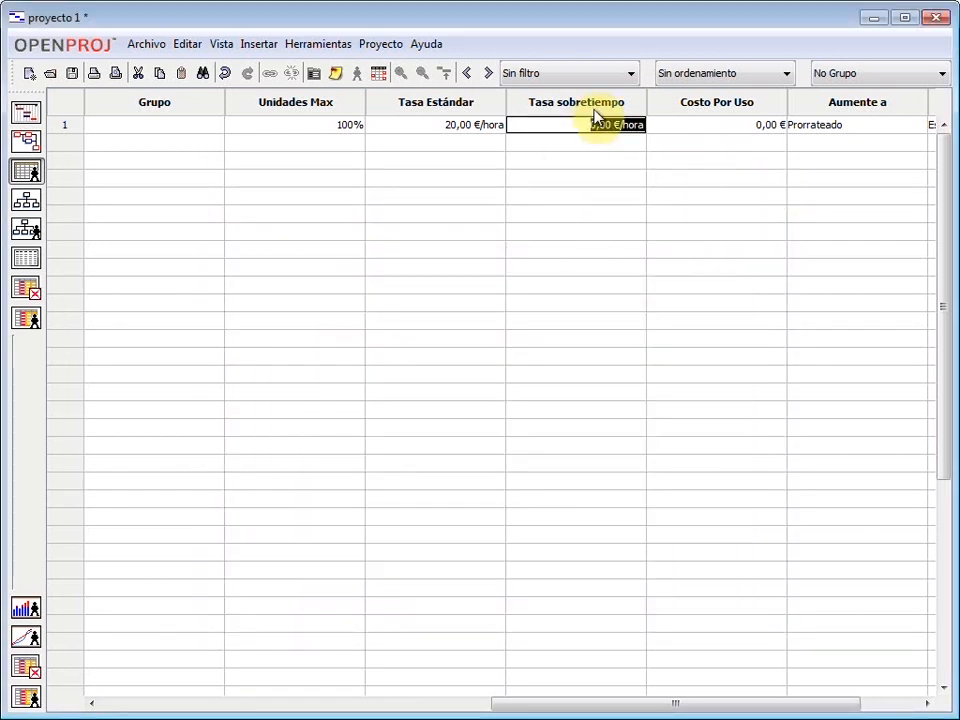
pyautogui.write('40')
pyautogui.press('Tab')
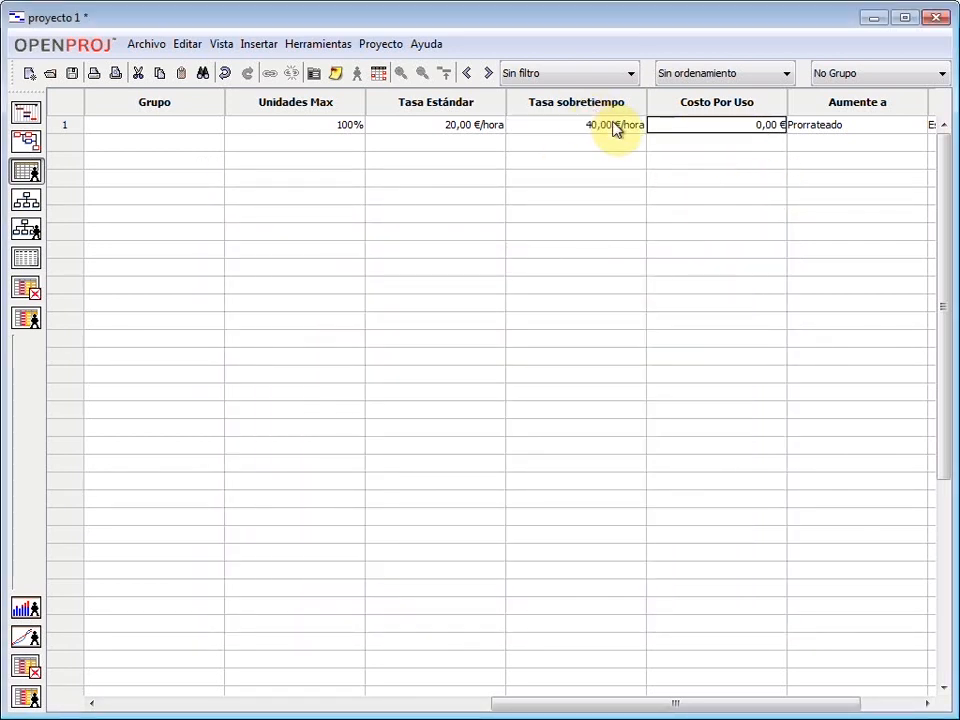
# - Set the first resource's Costo Por Uso to 10 €
pyautogui.click(726, 106)
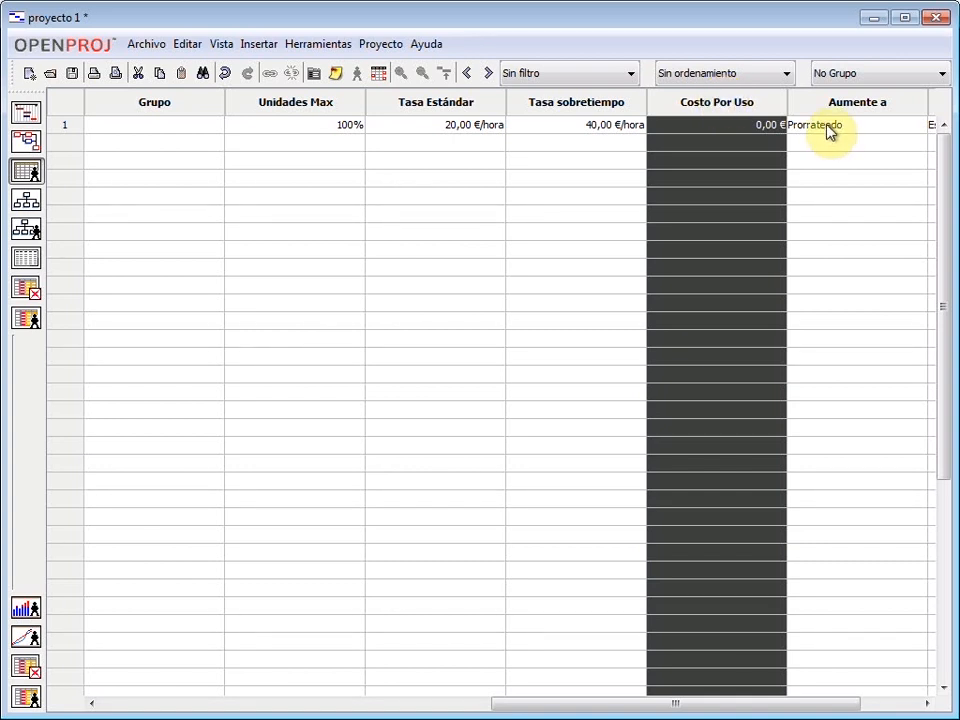
pyautogui.doubleClick(768, 126)
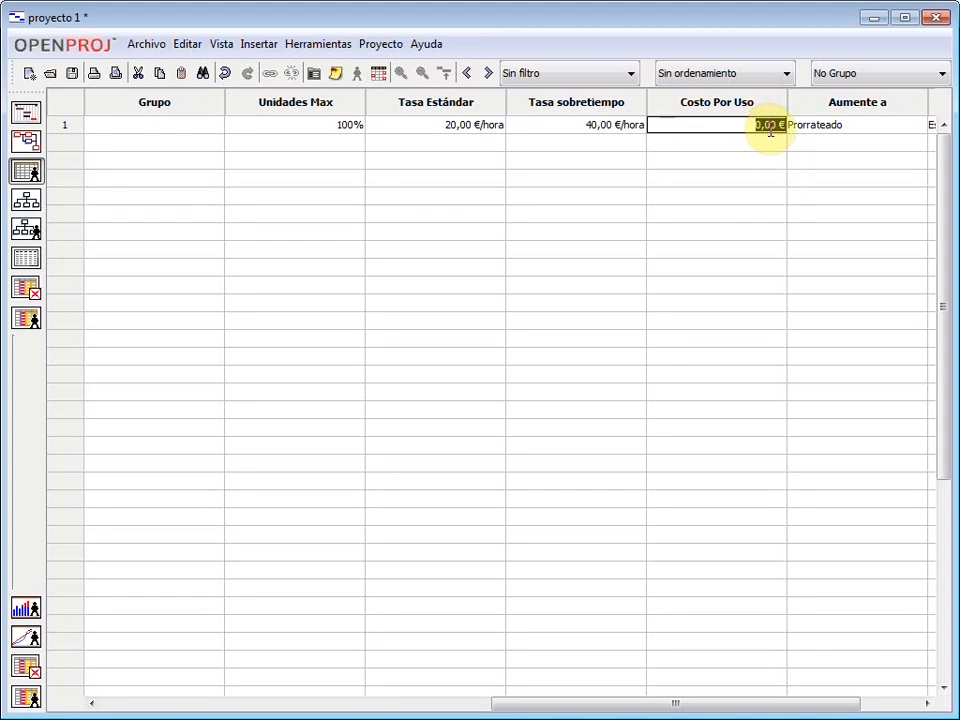
pyautogui.write('10')
pyautogui.click(774, 141)
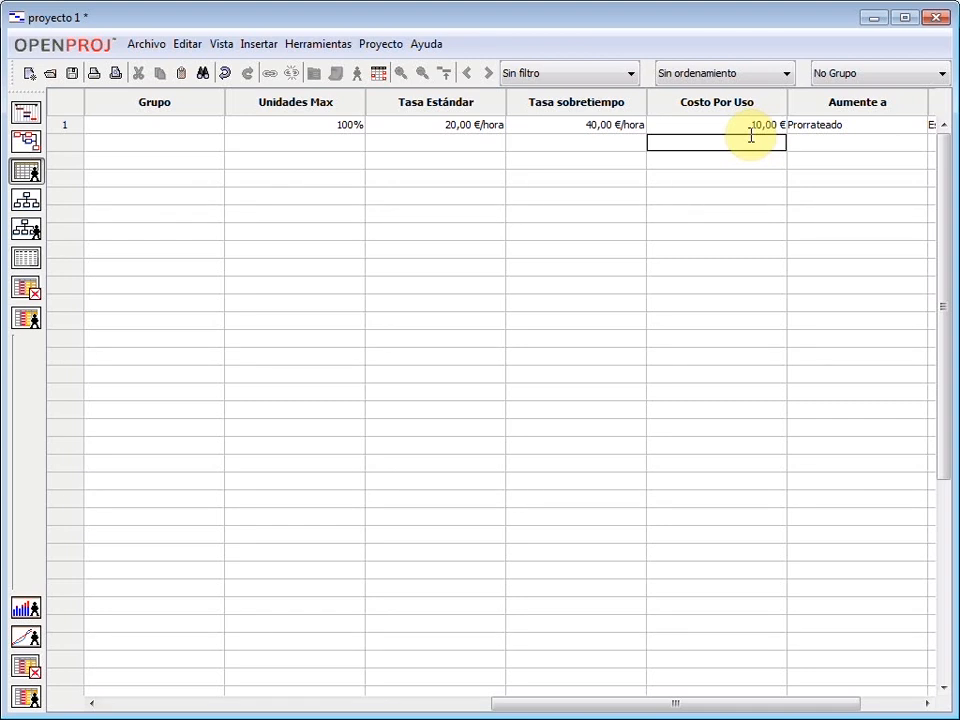
pyautogui.click(760, 127)
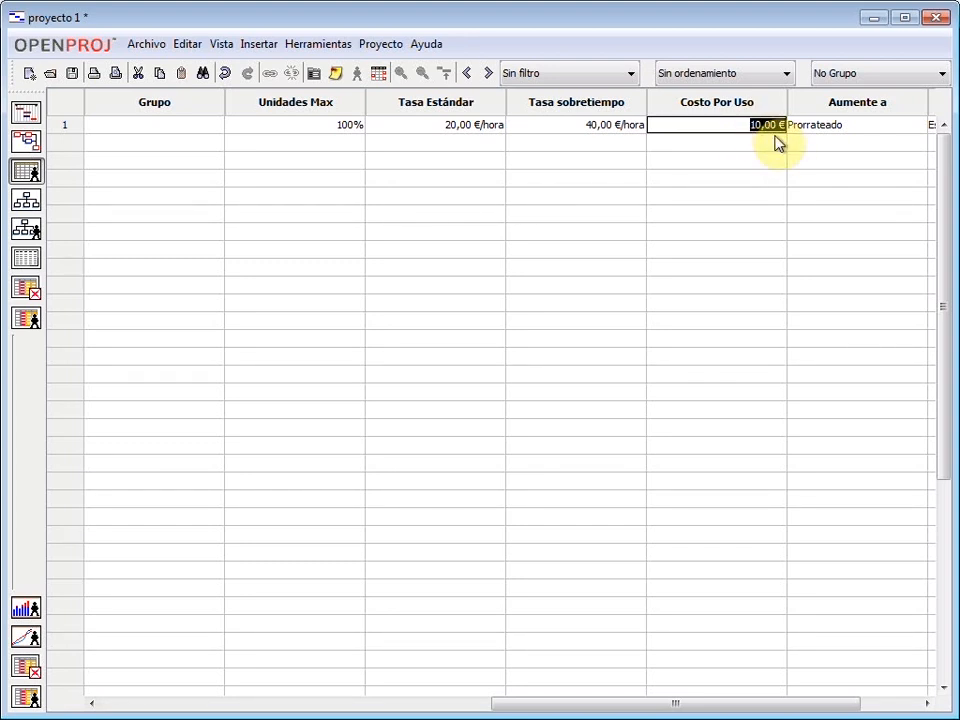
pyautogui.click(726, 110)
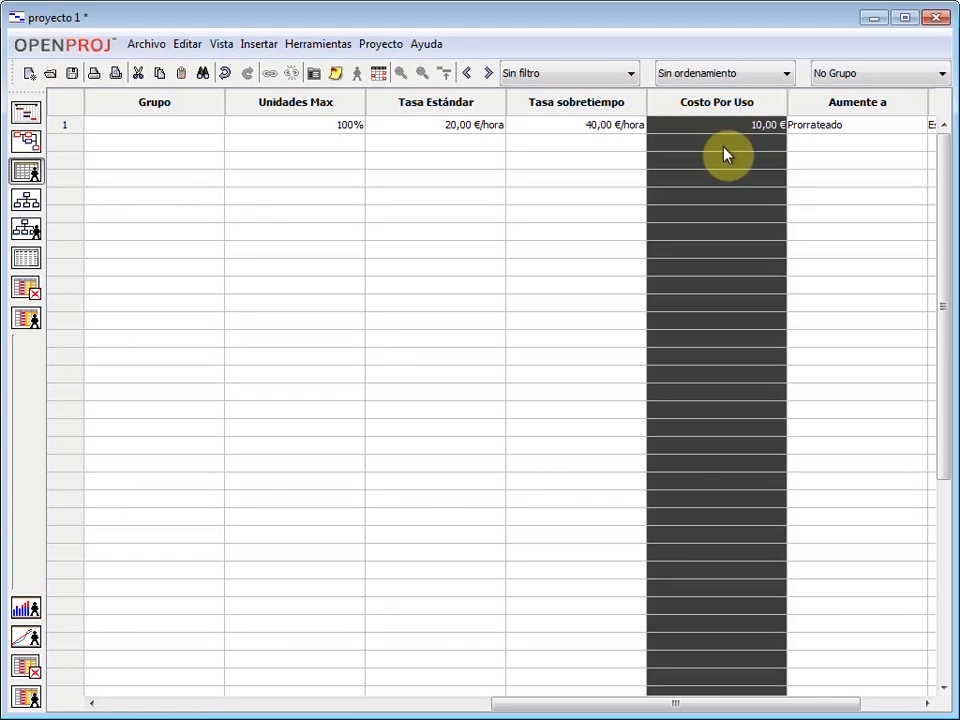
pyautogui.click(717, 126)
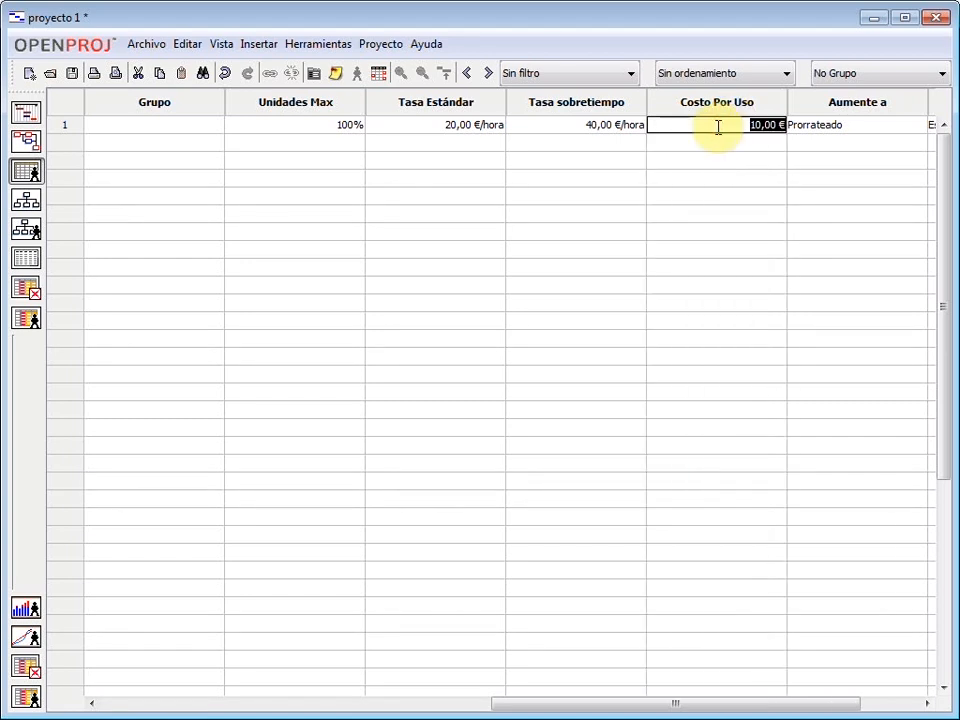
# - Add a second resource below the first one, entering the person's first name
pyautogui.moveTo(641, 708); pyautogui.dragTo(230, 708)
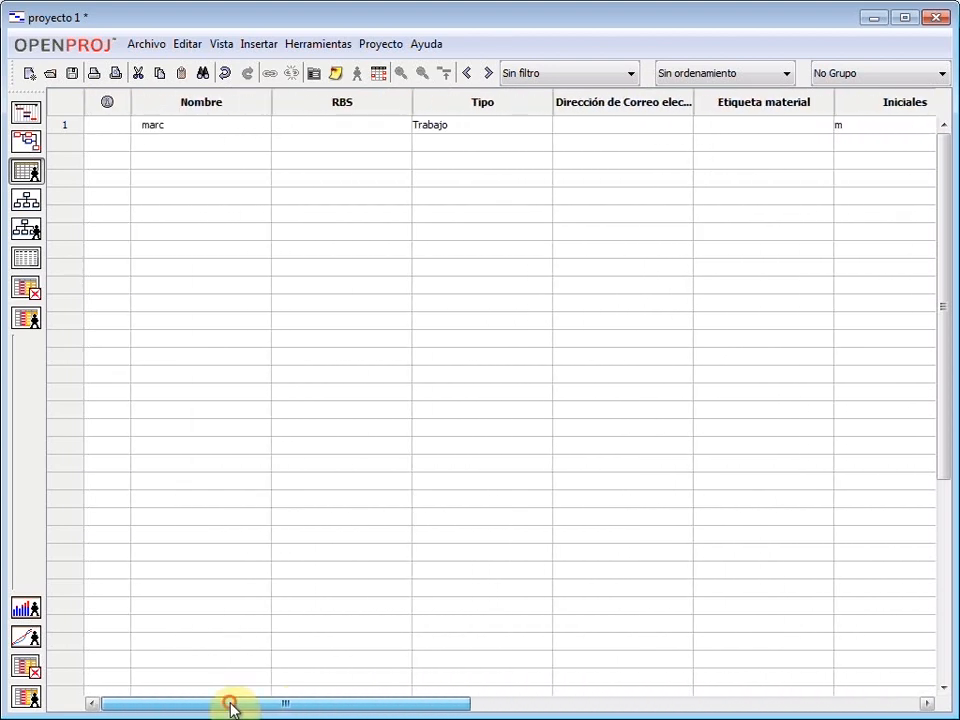
pyautogui.click(163, 143)
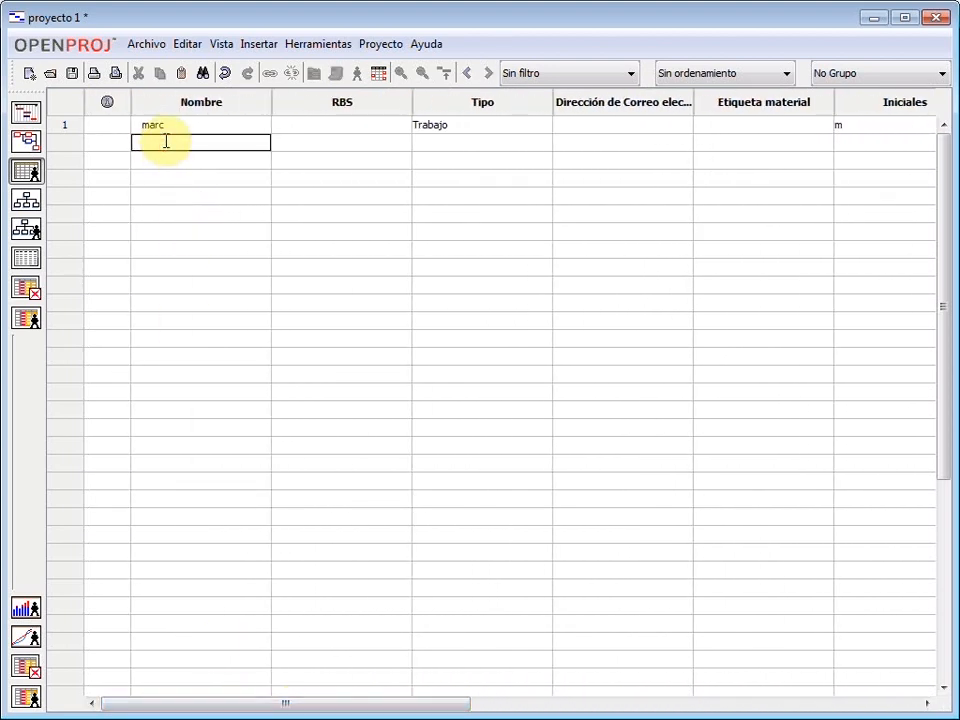
pyautogui.write('anna')
pyautogui.press('Return')
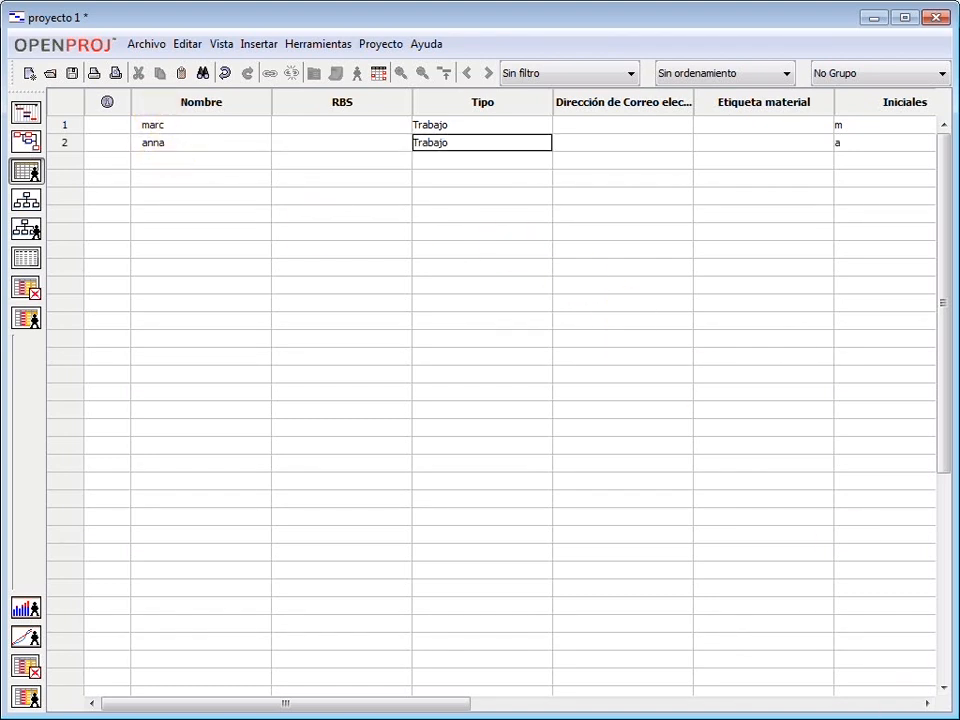
# - Set the second resource's Tasa Estándar to 30 €/hora and its Tasa sobretiempo to 50 €/hora
pyautogui.click(927, 703)
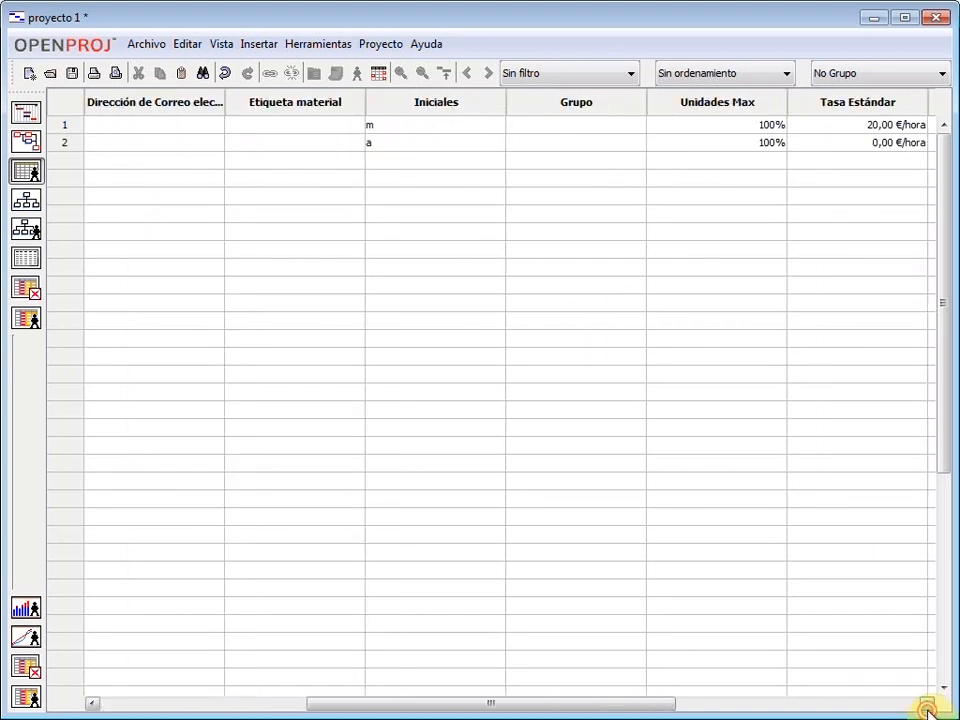
pyautogui.click(927, 703)
pyautogui.click(472, 141)
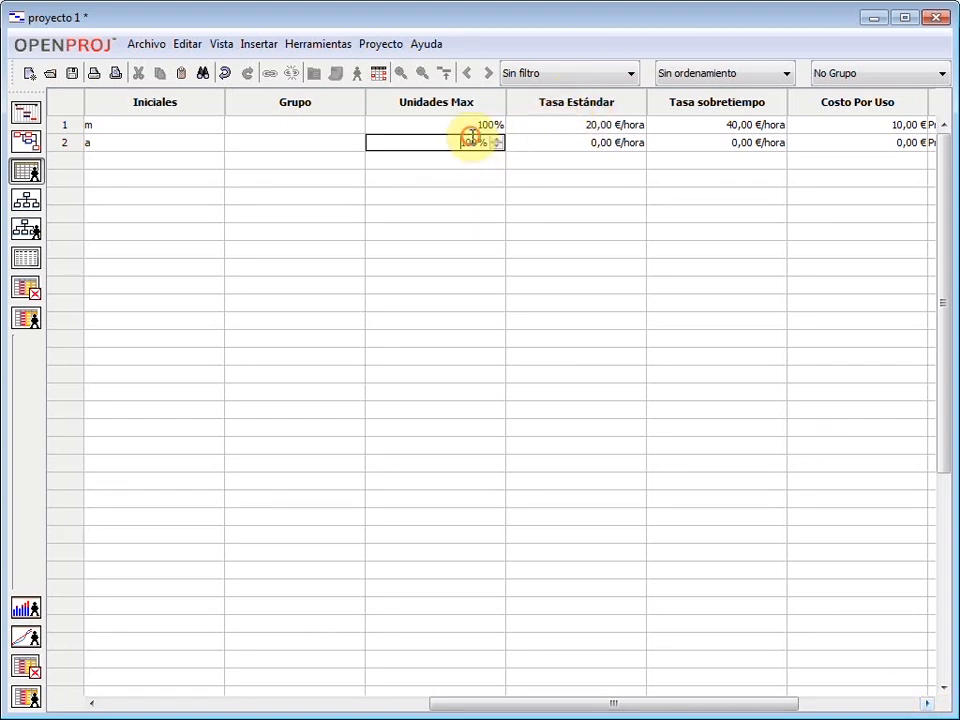
pyautogui.click(544, 141)
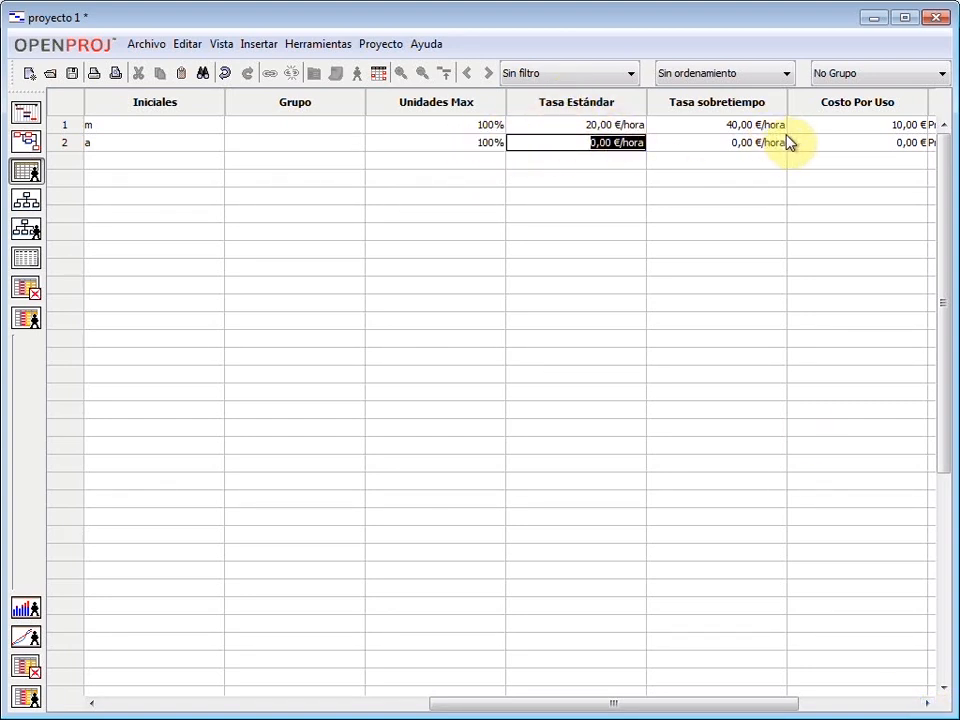
pyautogui.write('30')
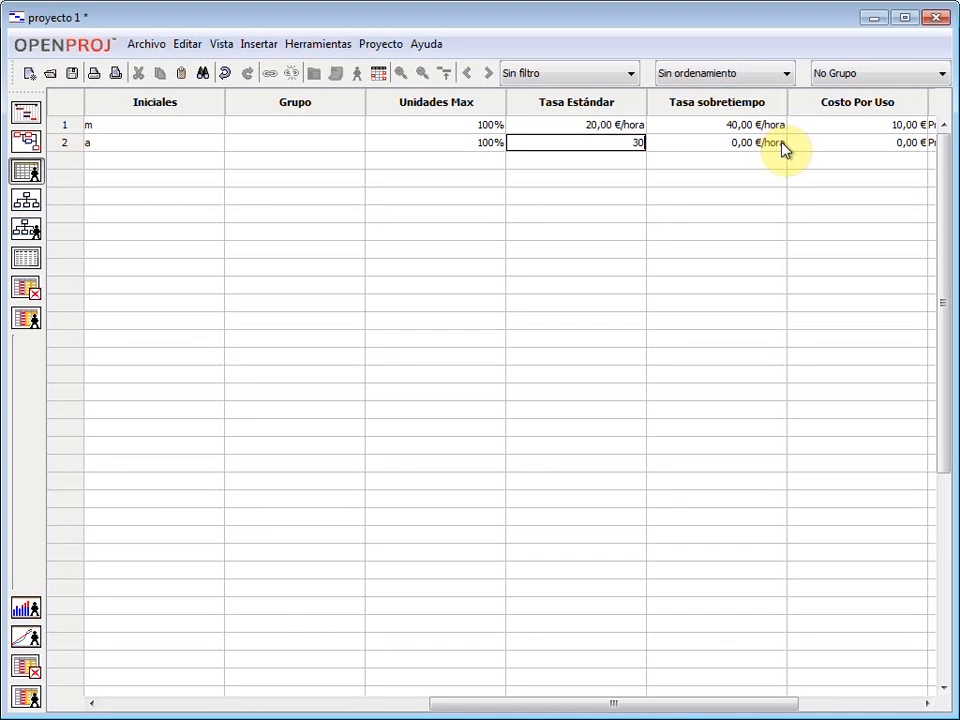
pyautogui.press('Tab')
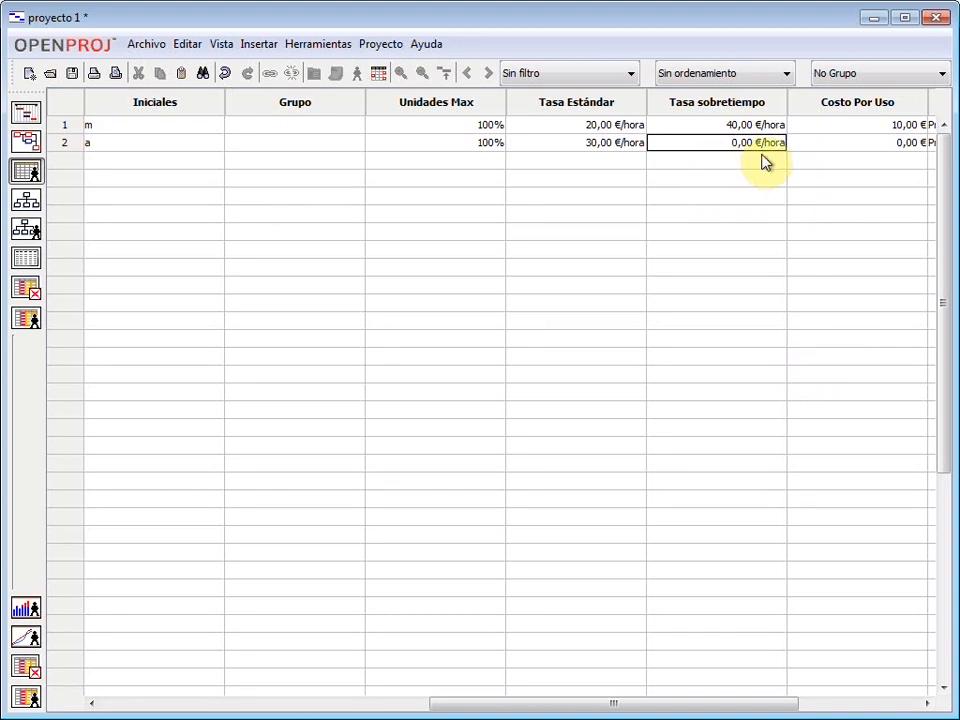
pyautogui.doubleClick(768, 145)
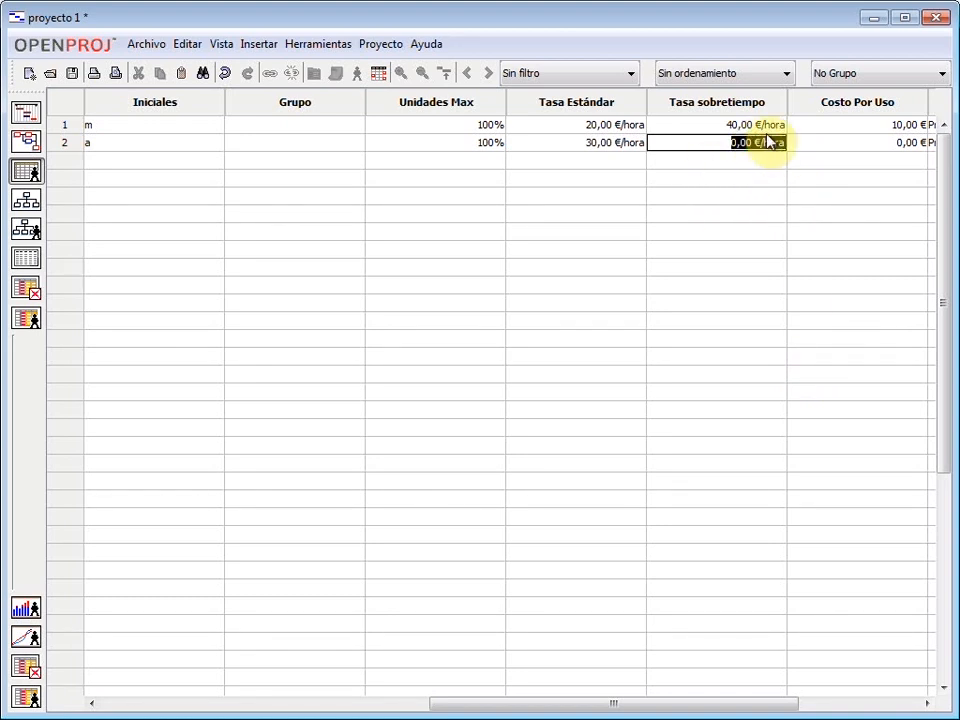
pyautogui.write('50')
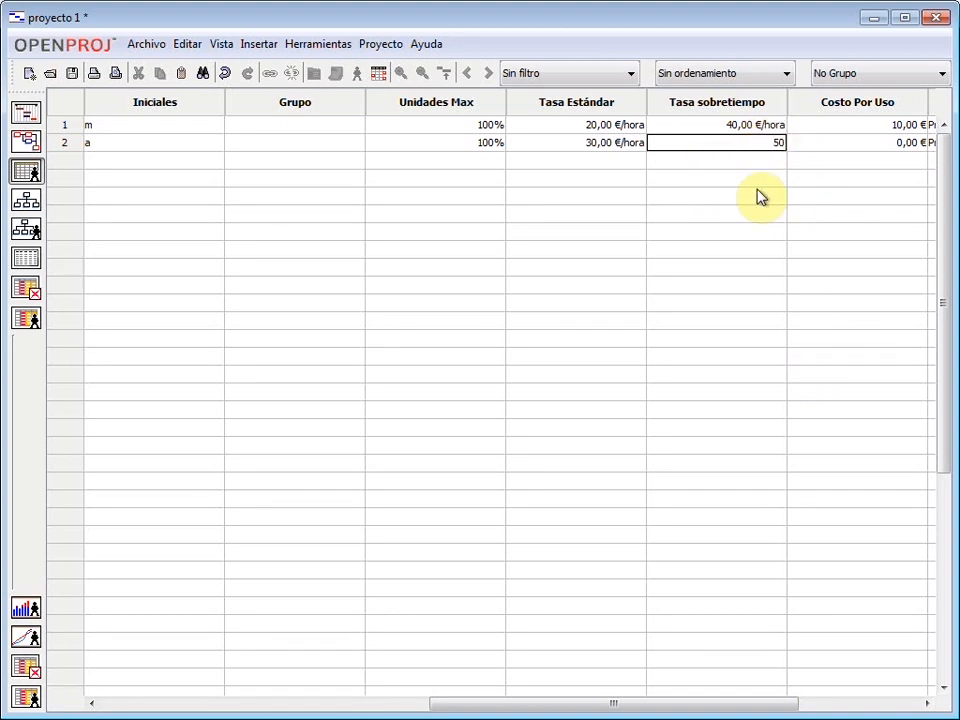
pyautogui.press('Tab')
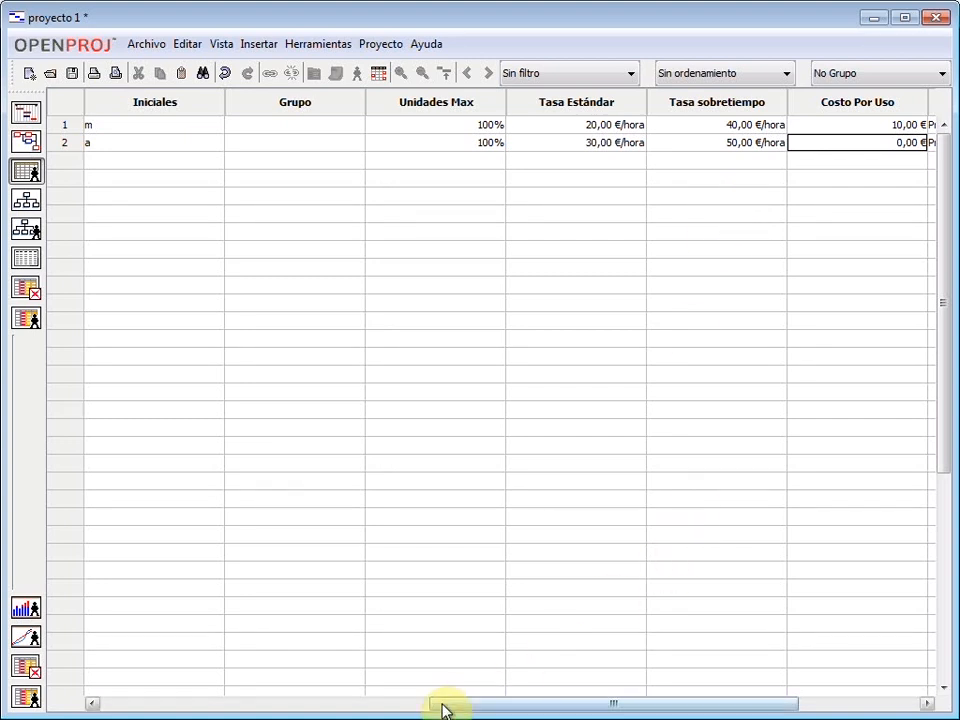
# - Add a third resource named cable and set its Tipo to Material
pyautogui.moveTo(444, 704); pyautogui.dragTo(116, 704)
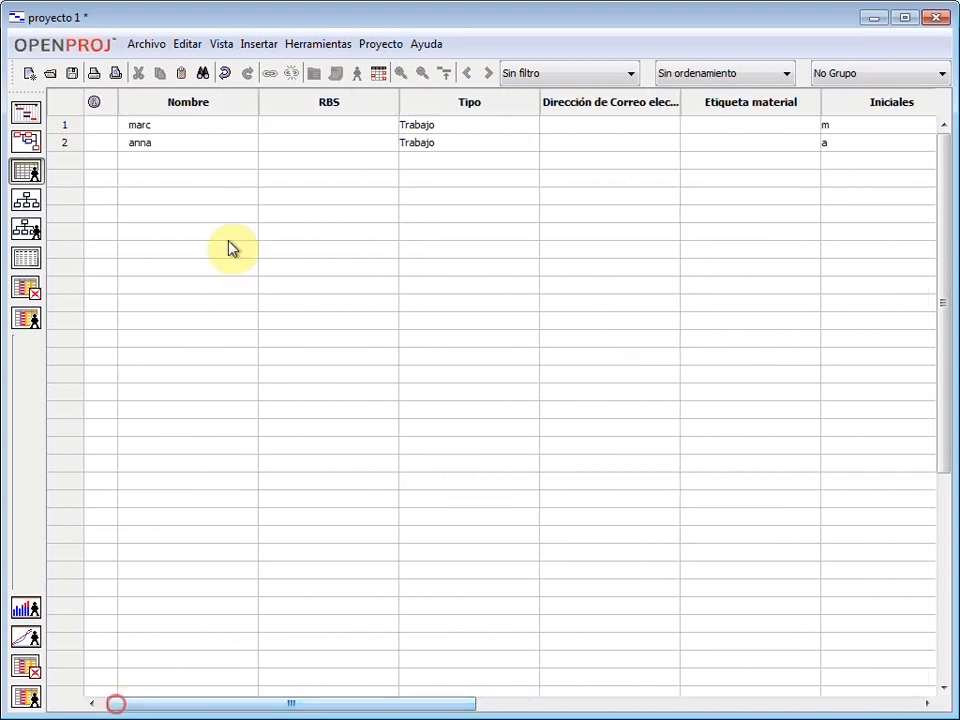
pyautogui.click(180, 163)
pyautogui.write('cable')
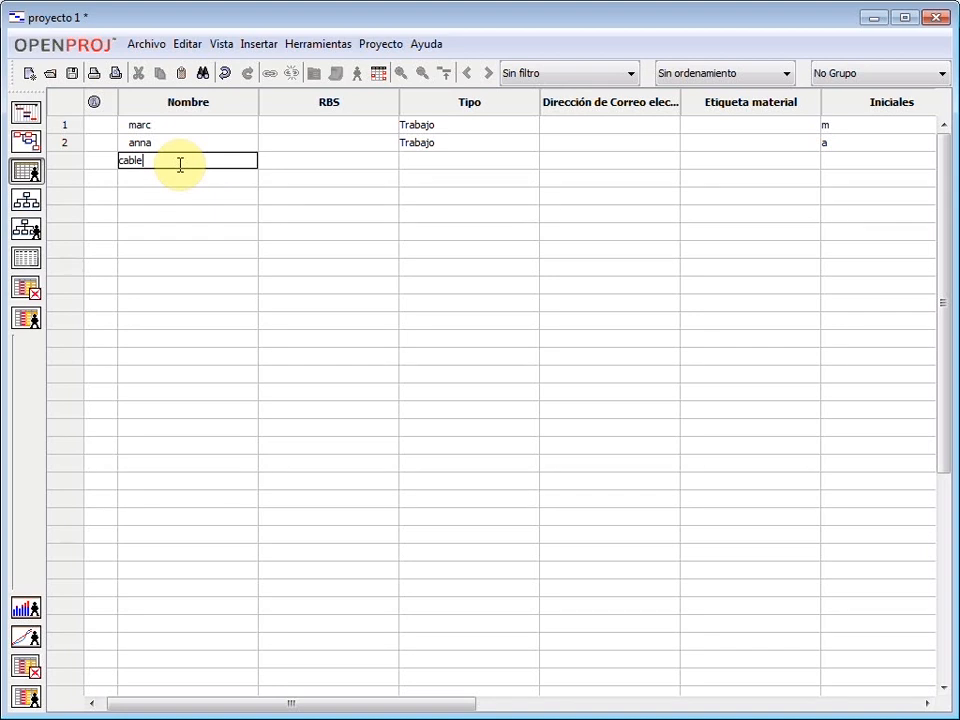
pyautogui.press('Tab')
pyautogui.press('Tab')
pyautogui.click(474, 158)
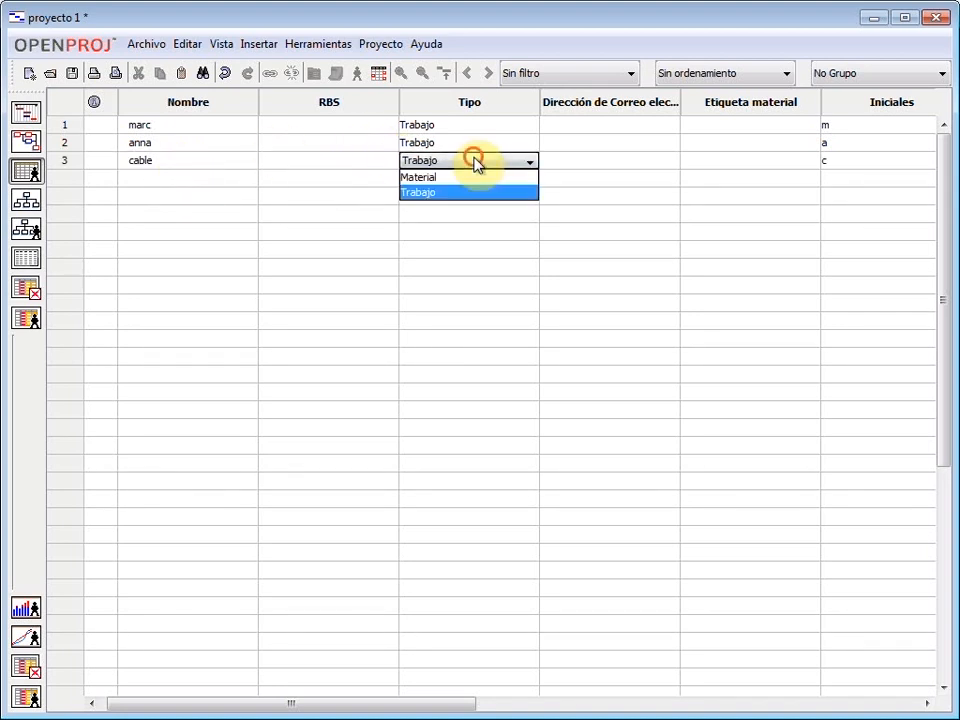
pyautogui.click(474, 183)
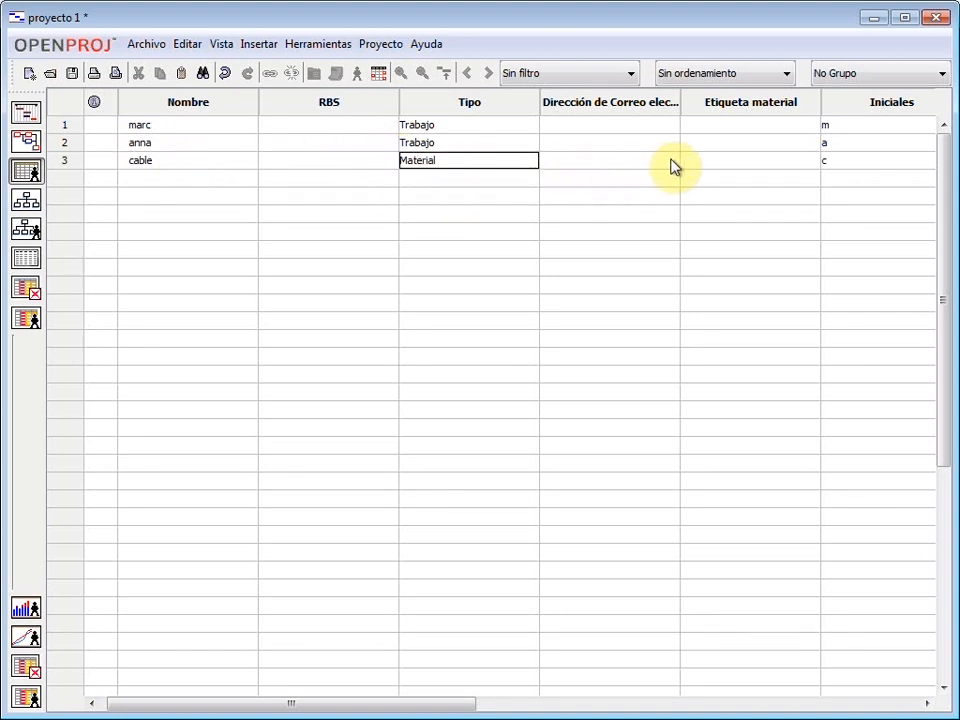
# - Enter metros as the Etiqueta material of the cable resource
pyautogui.click(717, 161)
pyautogui.write('metros')
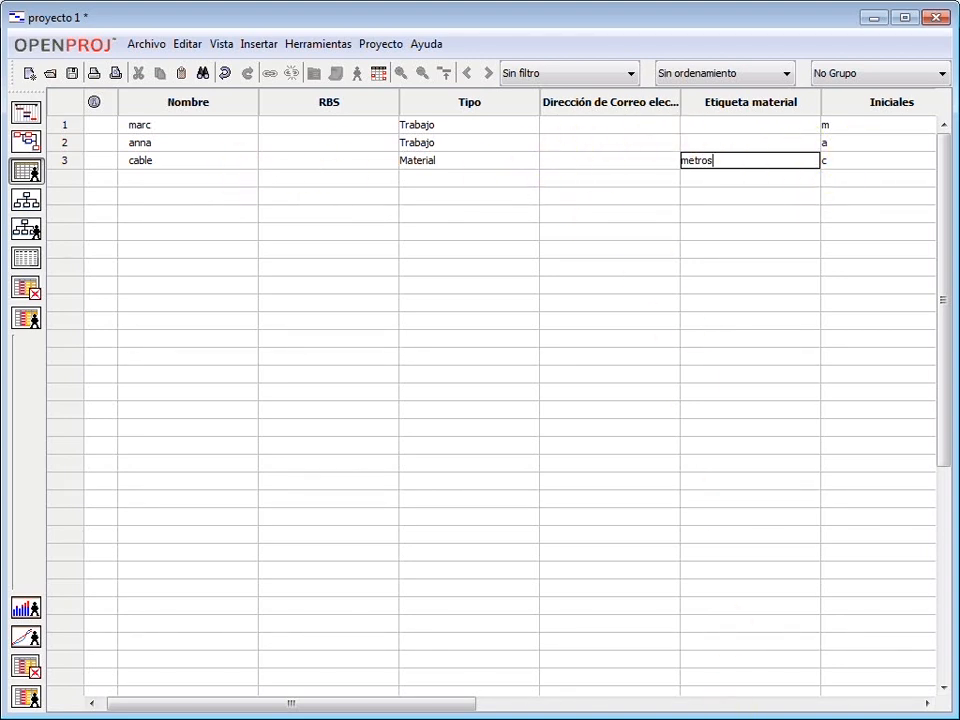
pyautogui.press('Tab')
# - Set the Tasa Estándar of the cable resource to 2 €
pyautogui.press('Tab')
pyautogui.press('Tab')
pyautogui.press('Tab')
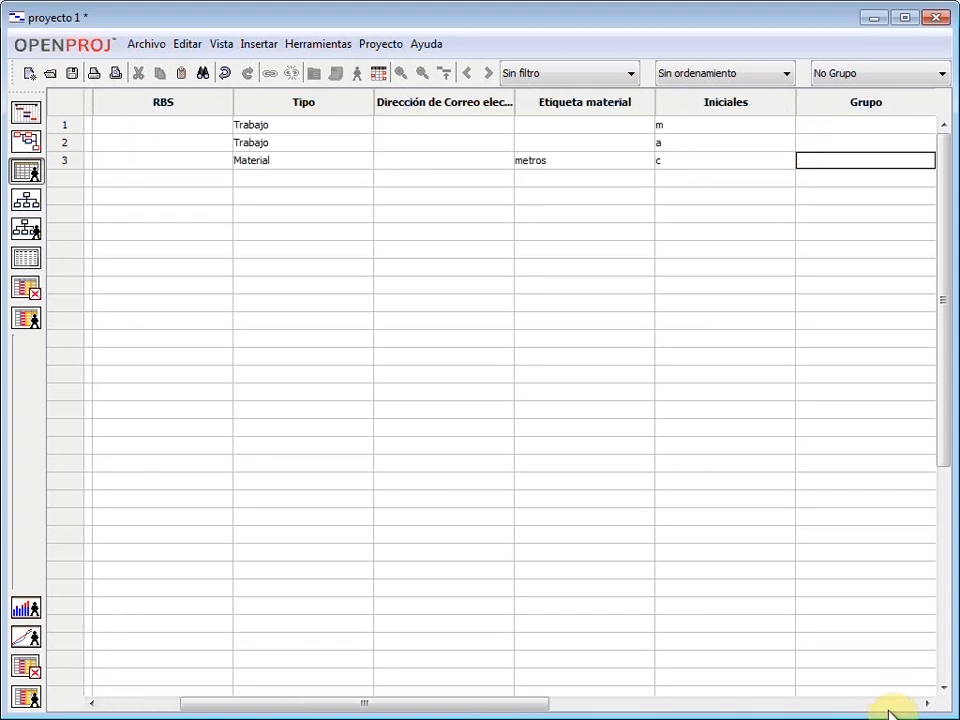
pyautogui.press('Tab')
pyautogui.press('Tab')
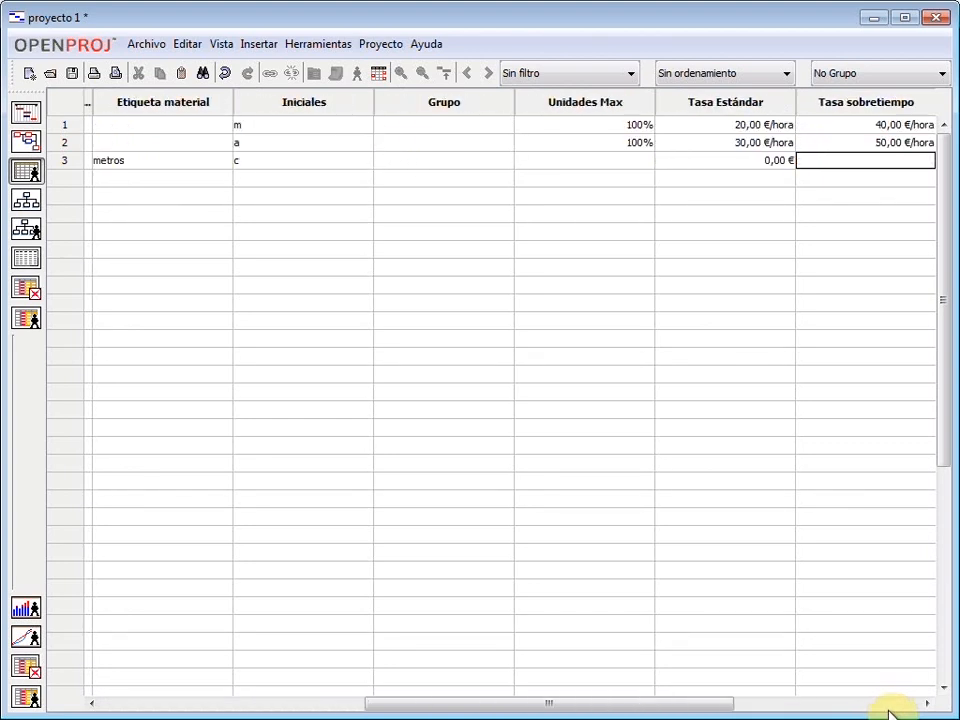
pyautogui.doubleClick(618, 161)
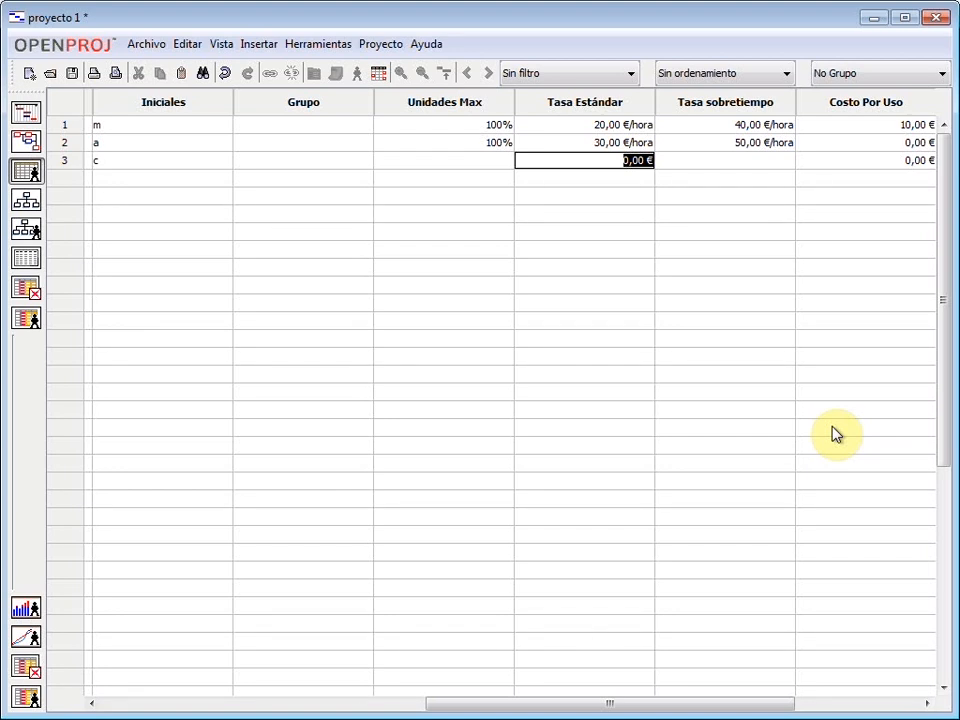
pyautogui.write('2')
pyautogui.press('Tab')
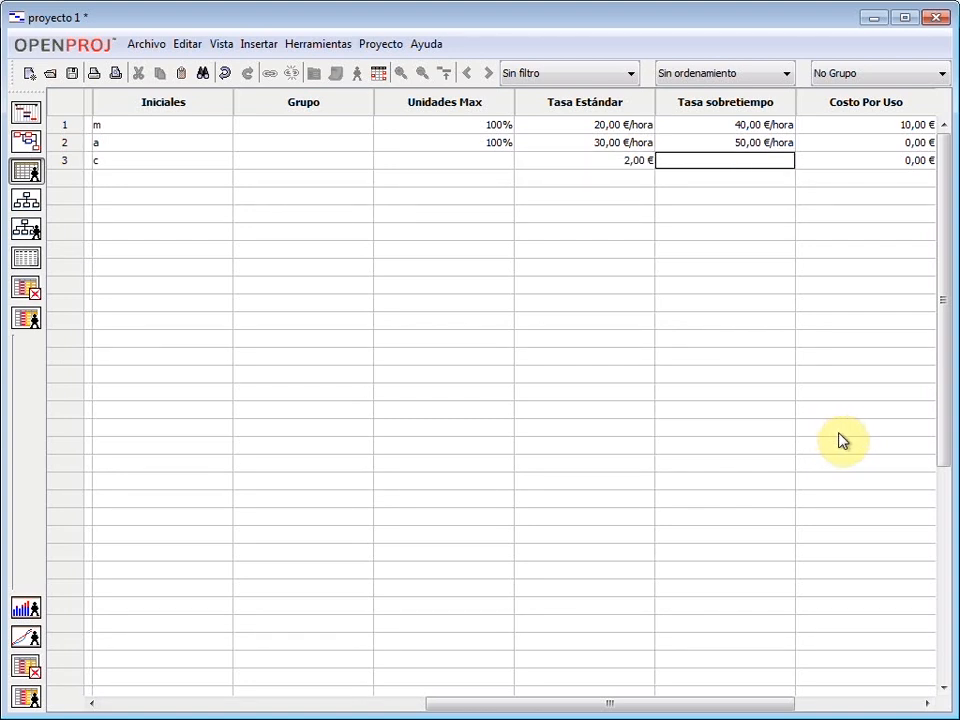
# - Return to the Gantt view and narrow the Predecesores column and the task table to enlarge the chart area
pyautogui.moveTo(576, 700); pyautogui.dragTo(180, 705)
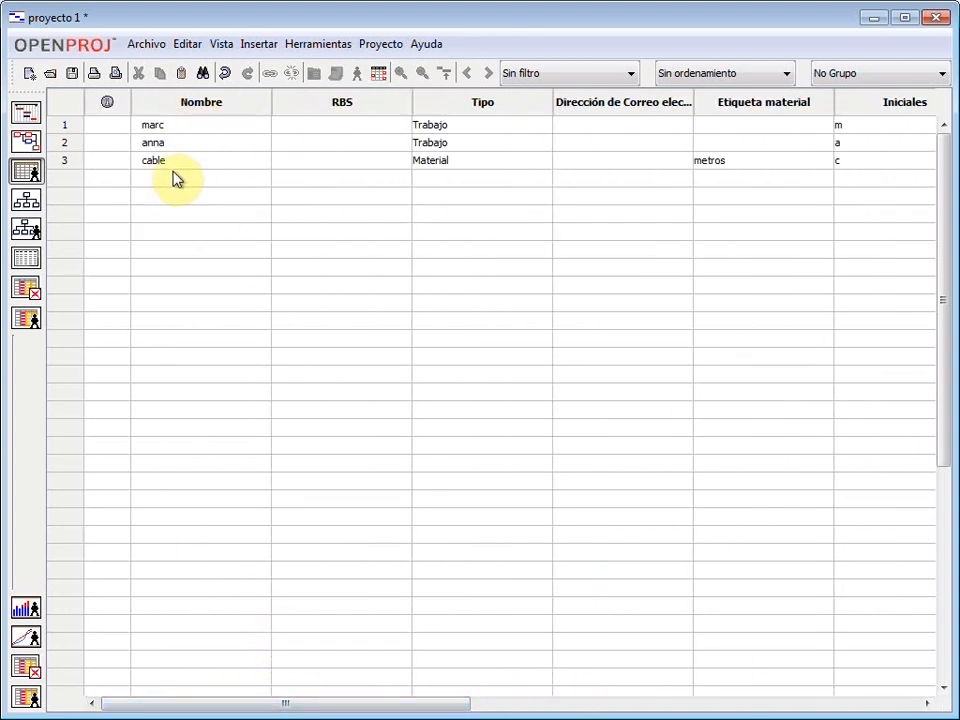
pyautogui.click(28, 116)
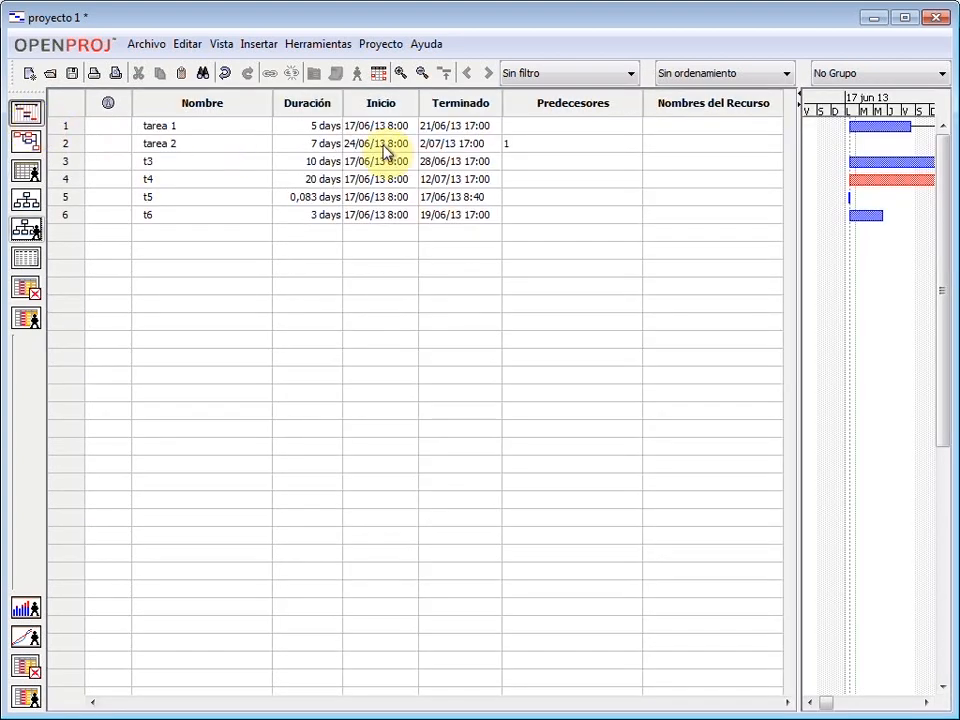
pyautogui.click(717, 106)
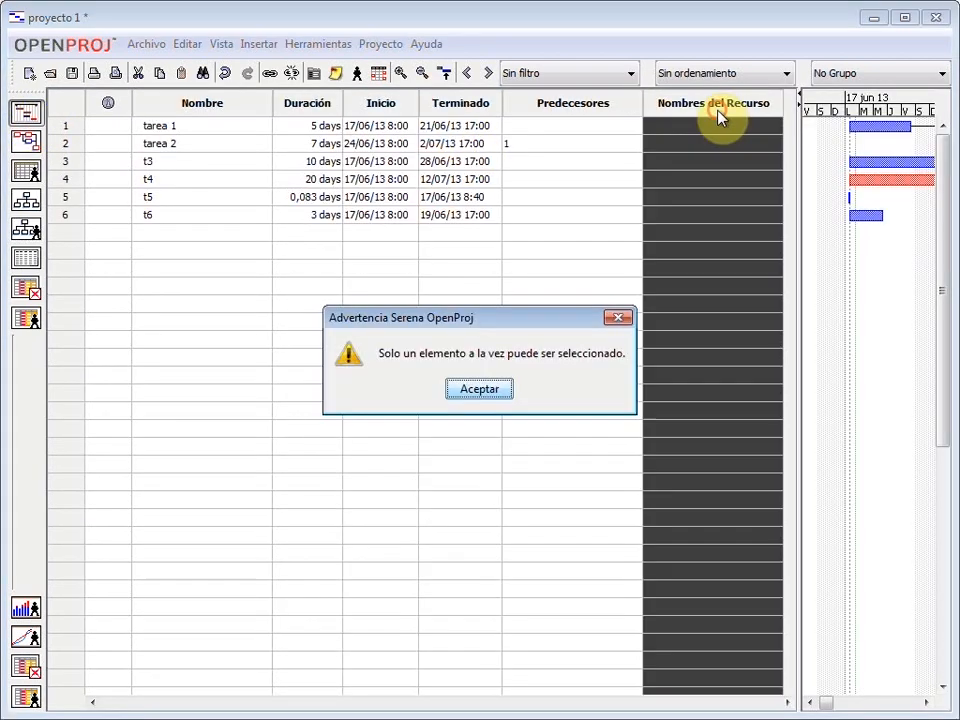
pyautogui.click(479, 389)
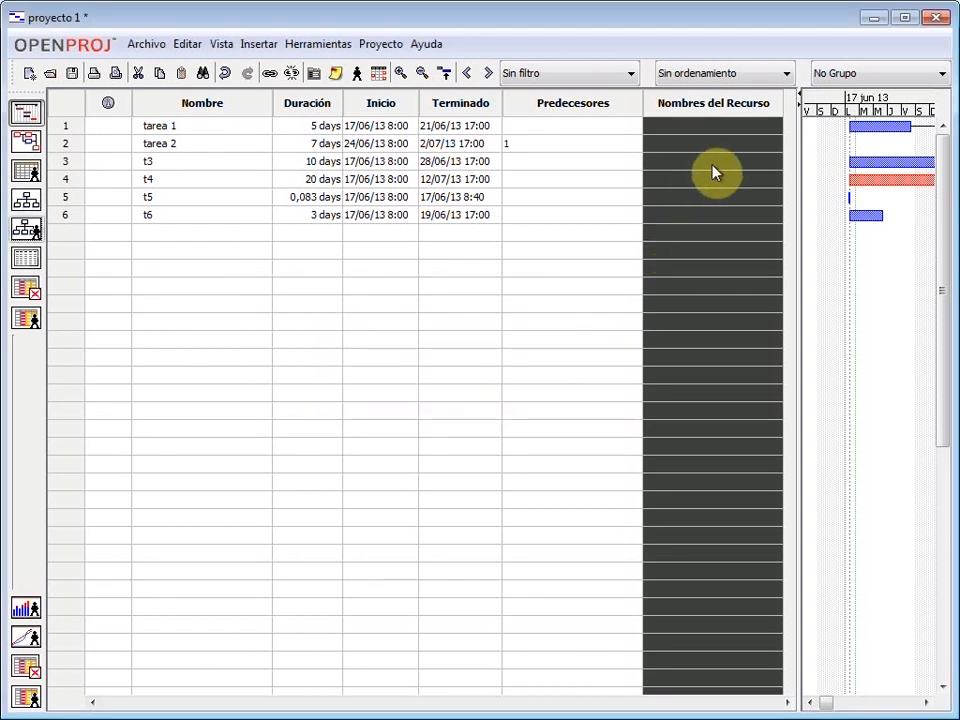
pyautogui.click(725, 128)
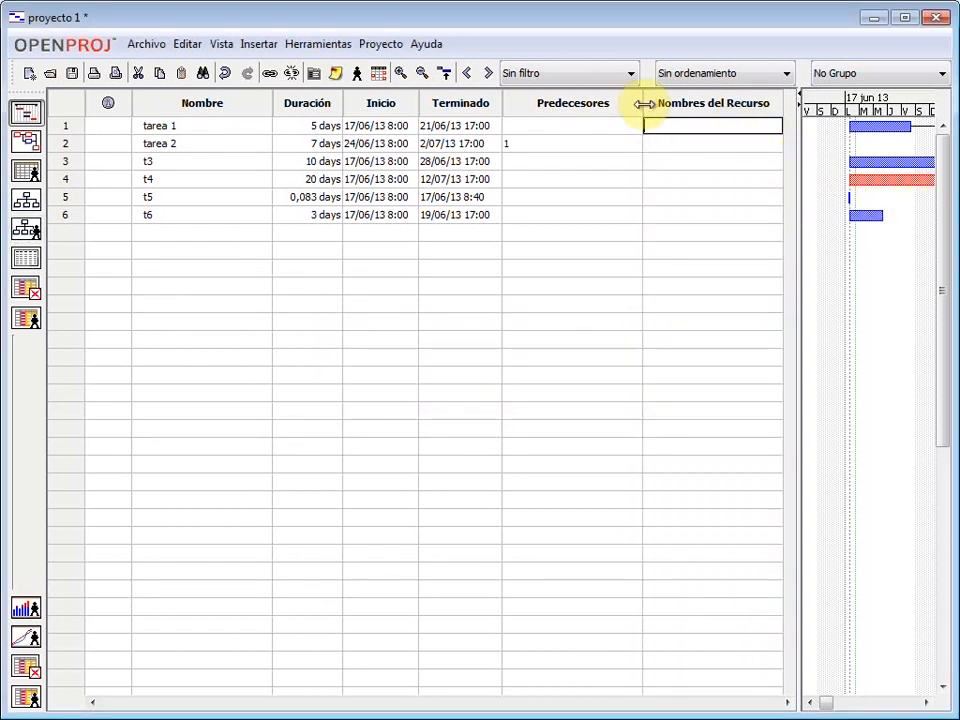
pyautogui.moveTo(643, 104); pyautogui.dragTo(545, 104)
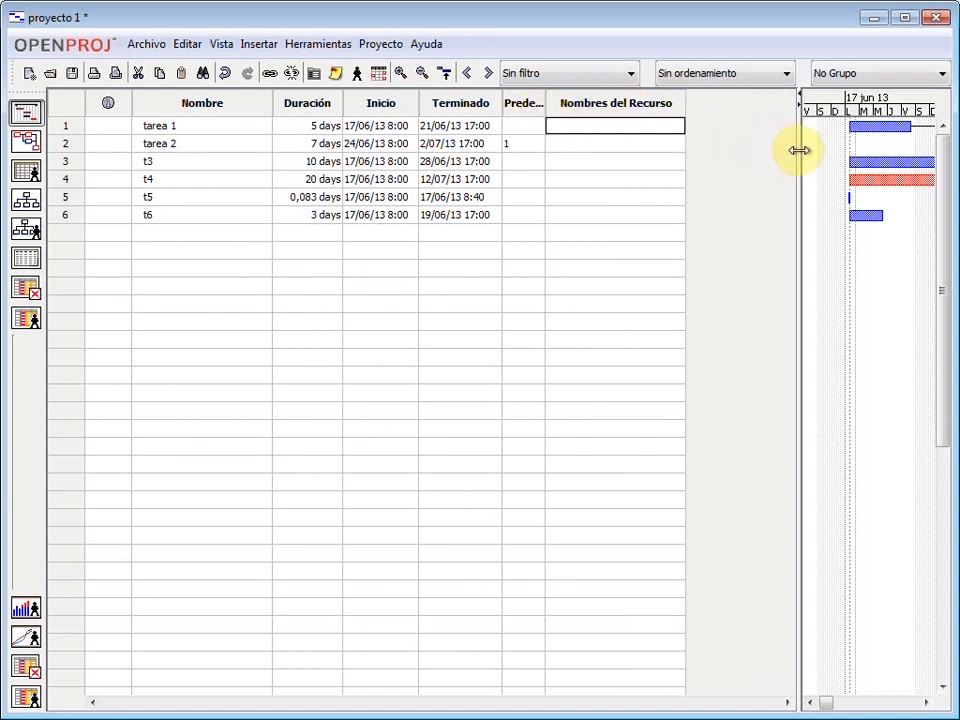
pyautogui.moveTo(797, 151); pyautogui.dragTo(690, 150)
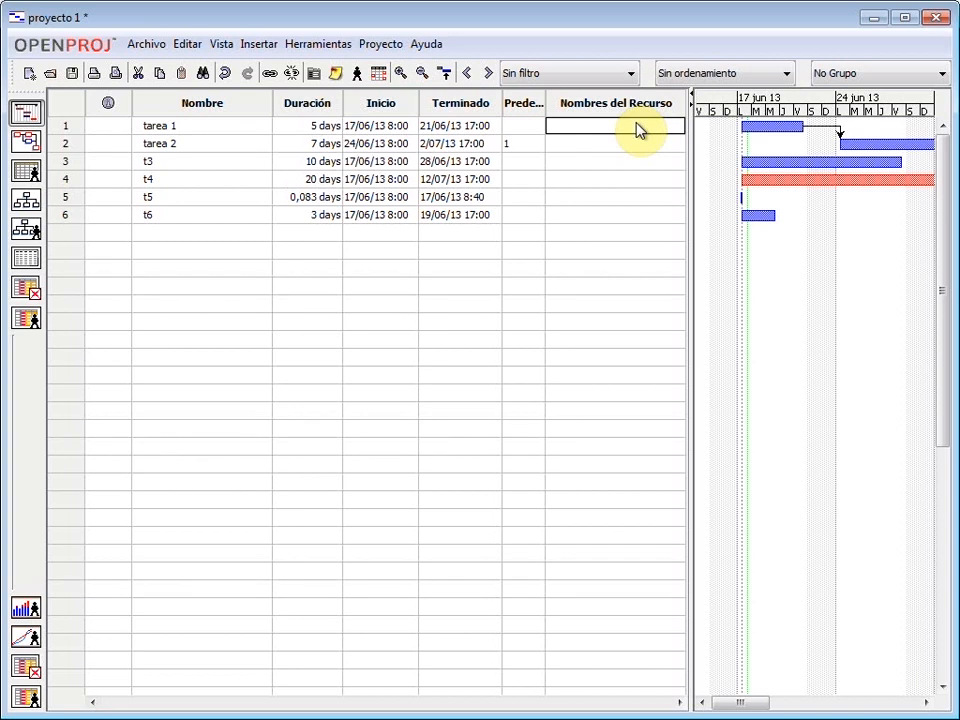
# - Assign the first person resource to tarea 1 and the second person resource to tarea 2
pyautogui.write('marc')
pyautogui.press('Return')
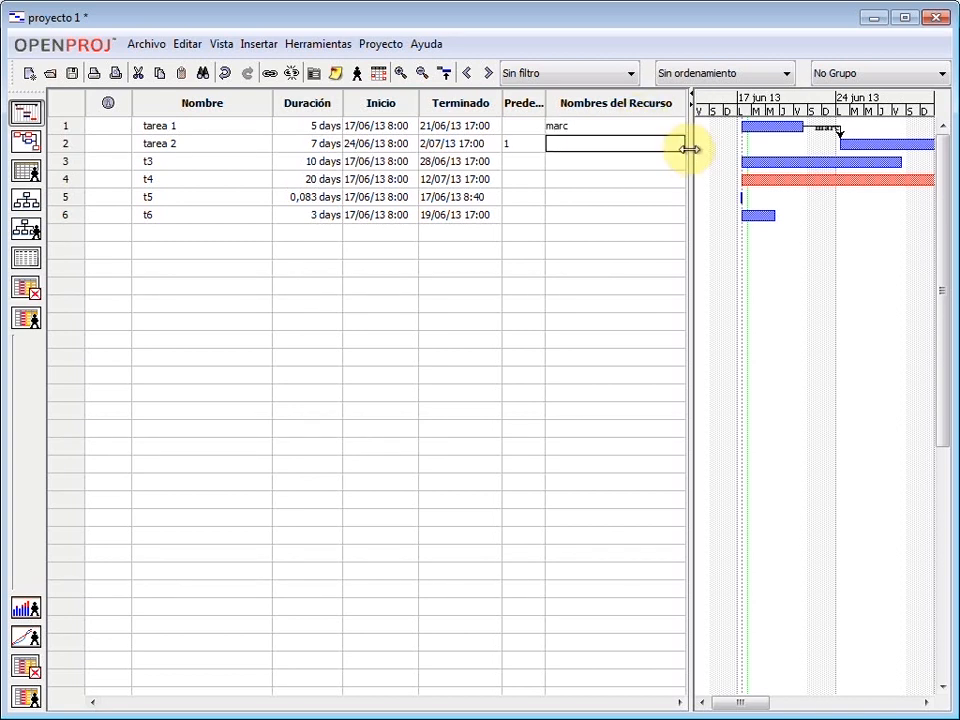
pyautogui.write('anna')
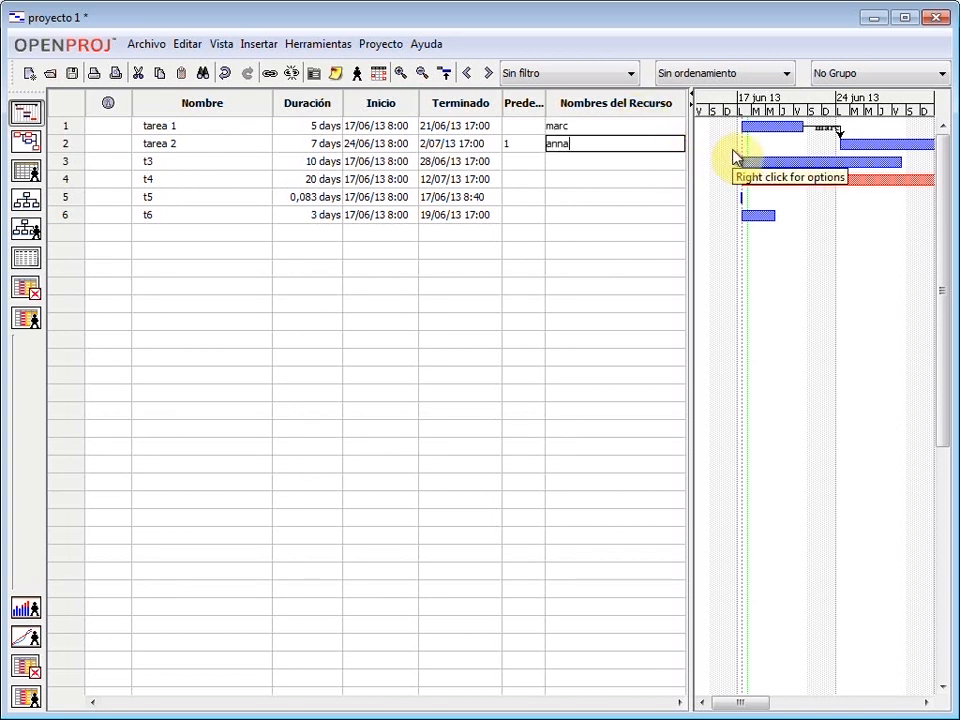
pyautogui.press('Return')
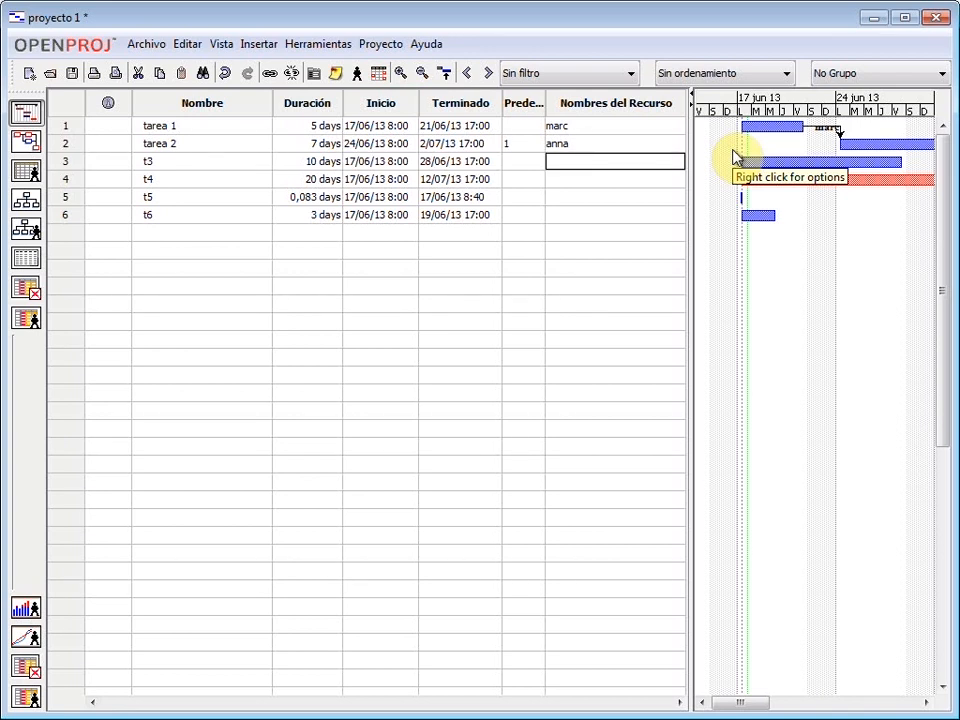
# - Assign both the first person resource and the cable material to task t3
pyautogui.write('marc')
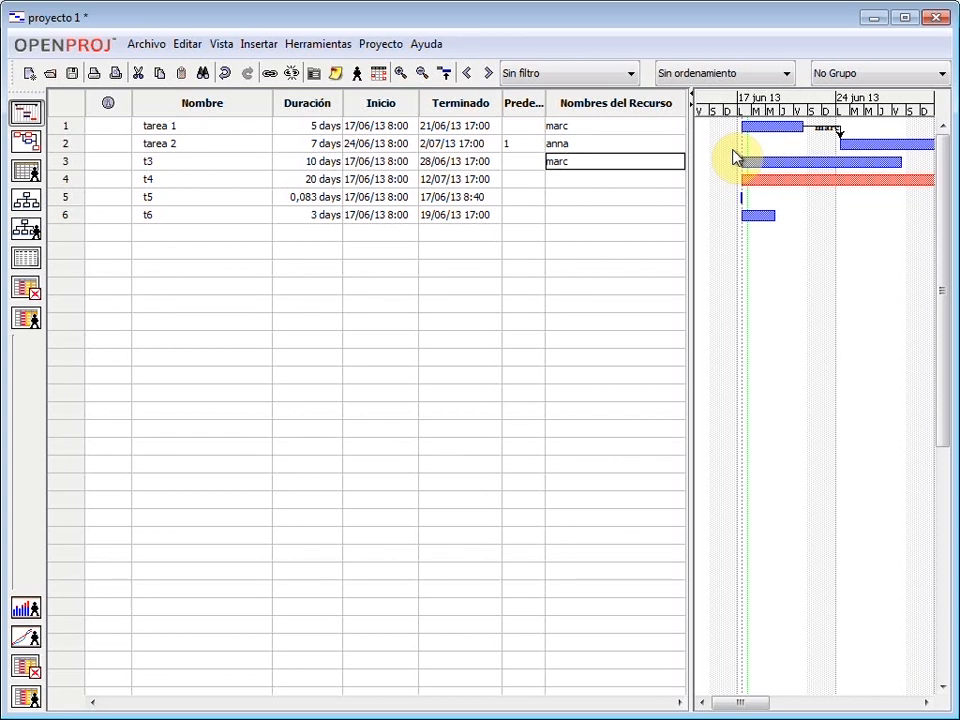
pyautogui.write(';cable')
pyautogui.press('Return')
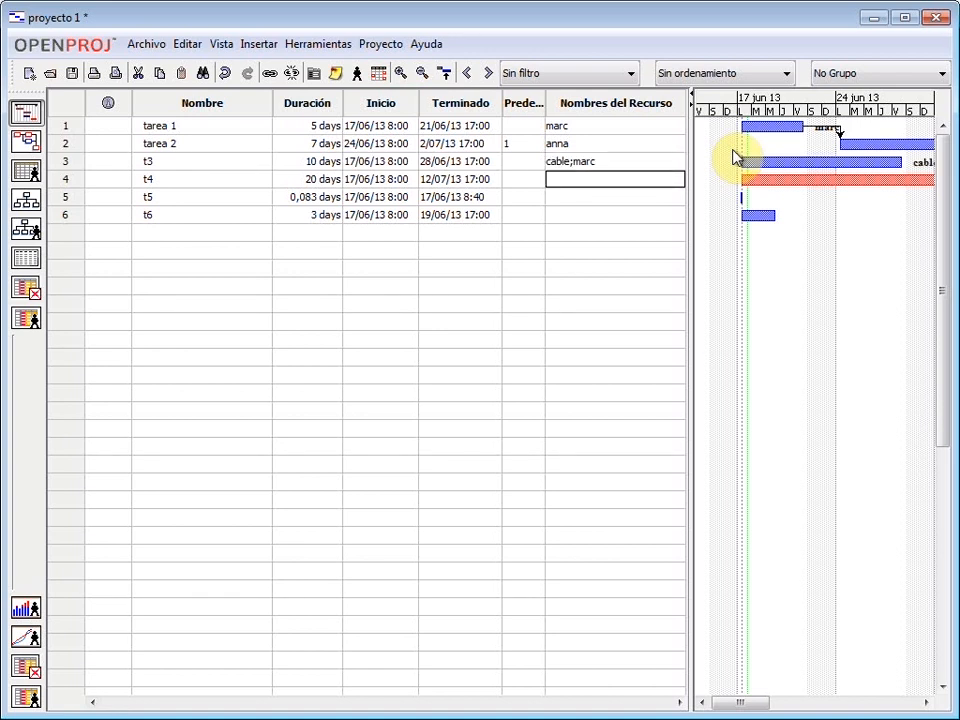
# - Assign the first person resource to task t4
pyautogui.write('a')
pyautogui.press('BackSpace')
pyautogui.write('marc')
pyautogui.press('Return')
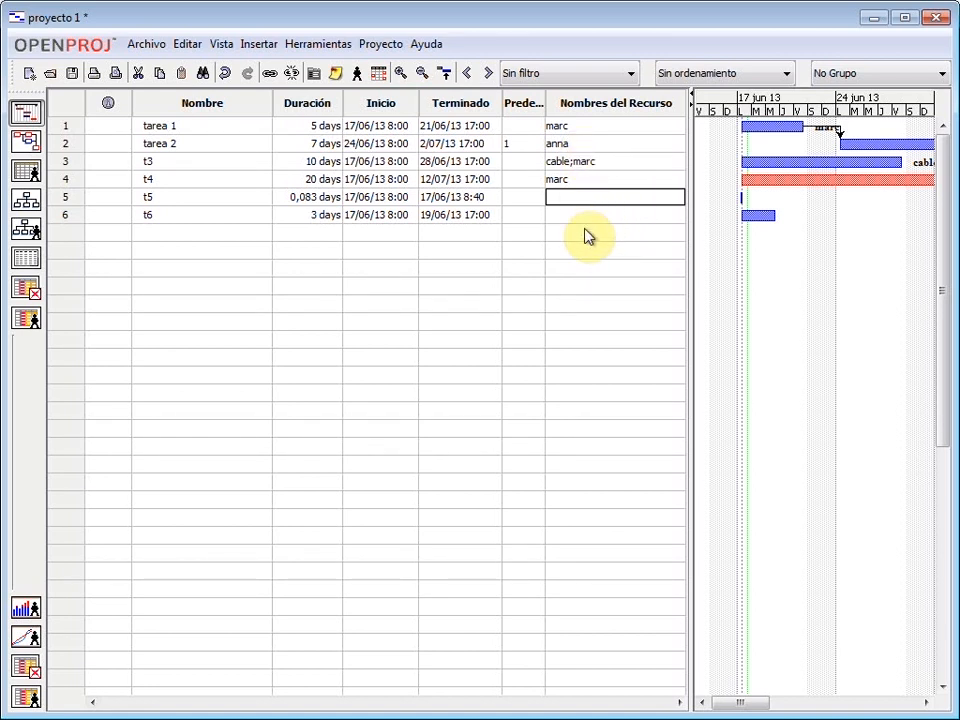
# - Review the Nombre, Duración, Predecesores and Nombres del Recurso columns of the task table one after another
pyautogui.click(177, 110)
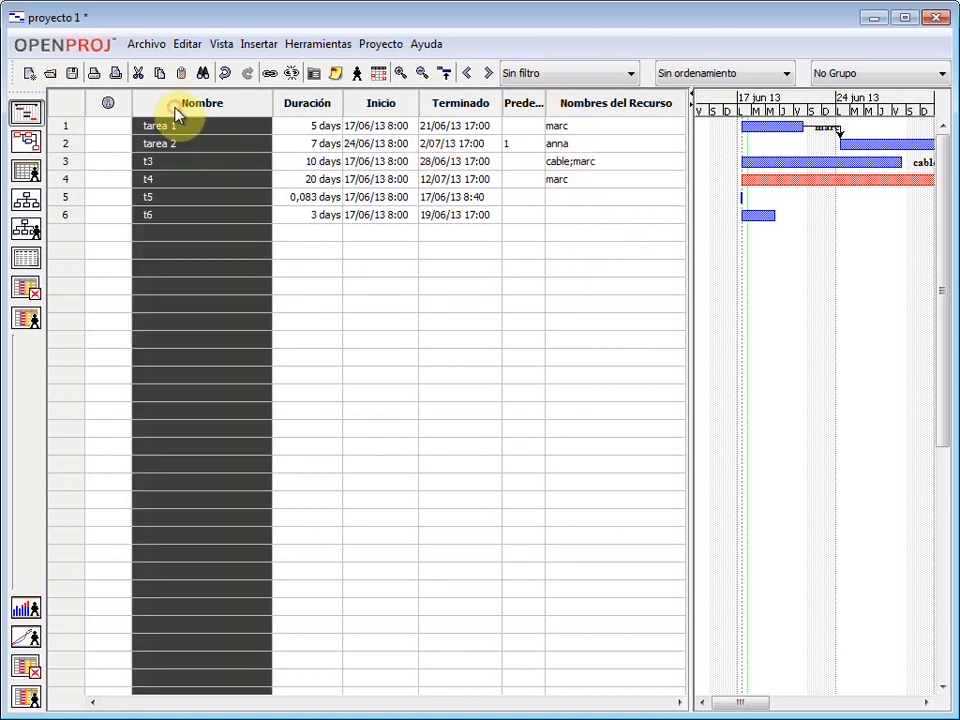
pyautogui.click(306, 104)
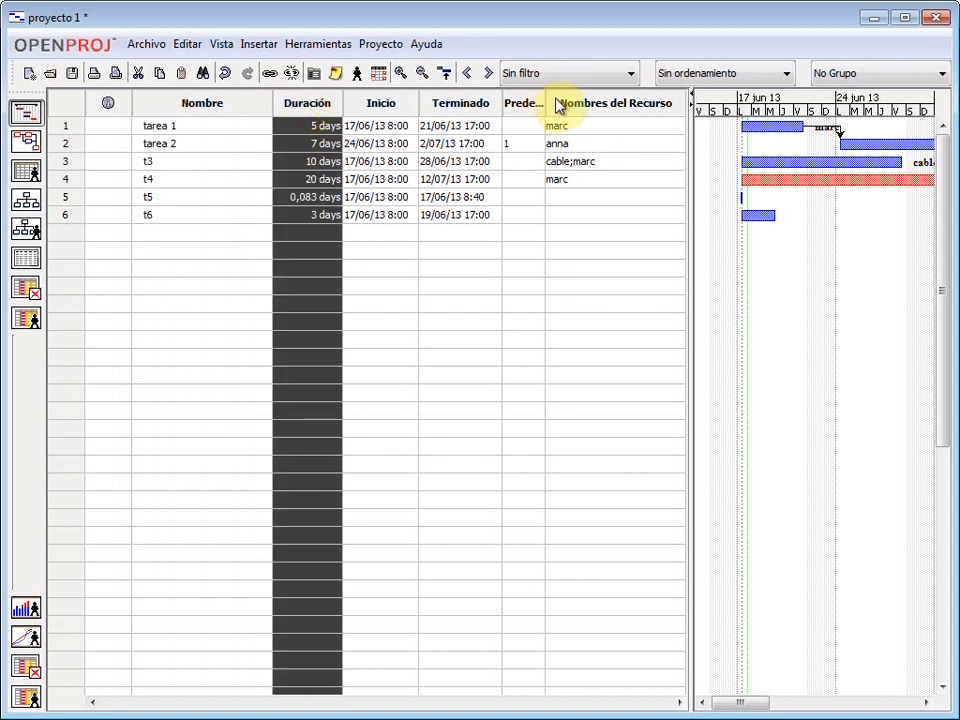
pyautogui.click(523, 104)
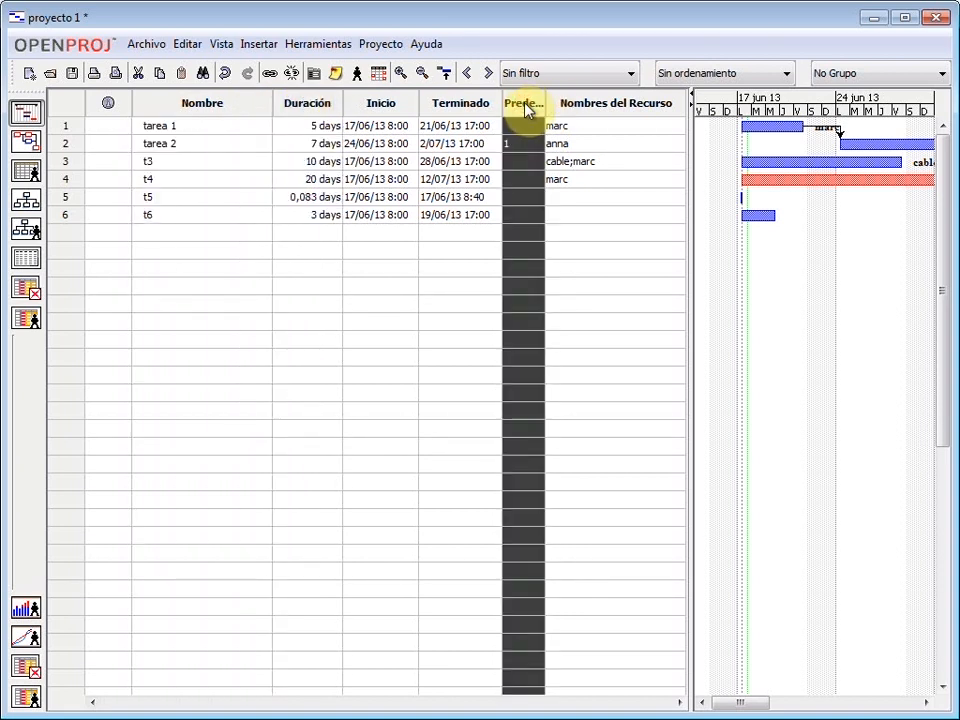
pyautogui.click(611, 104)
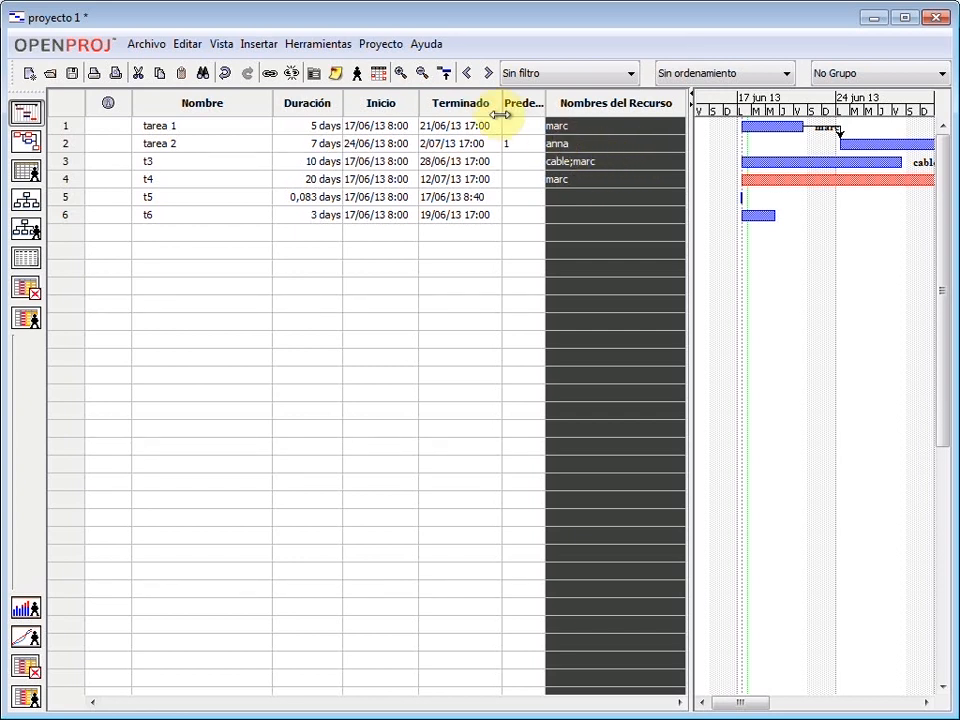
# - Review the project information for proyecto 1, covering its general settings and its statistics on duration, work and cost
pyautogui.click(391, 48)
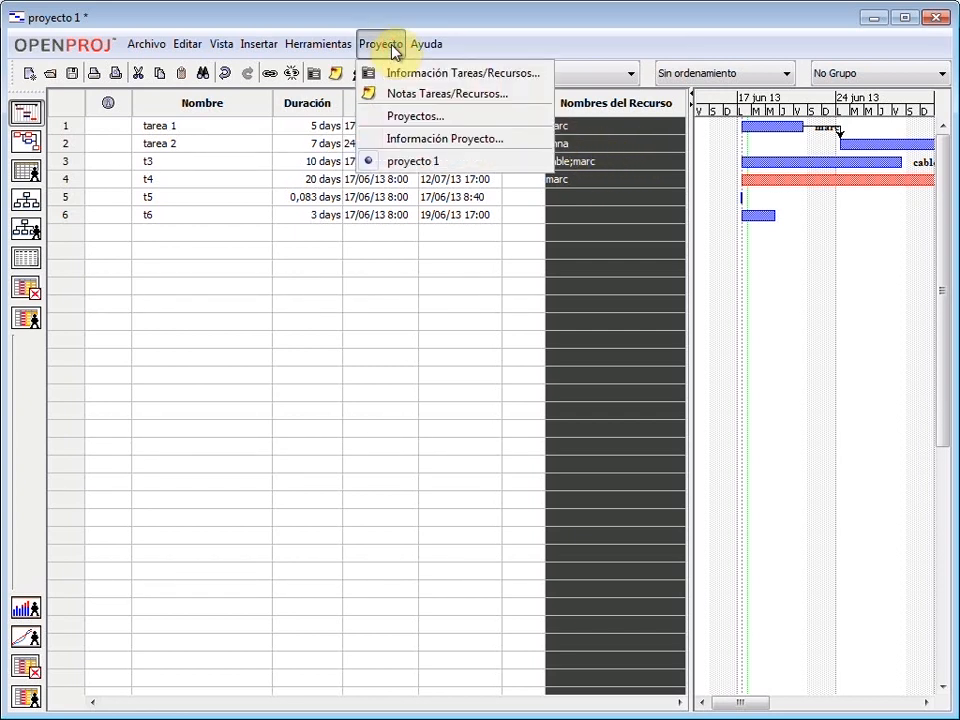
pyautogui.click(452, 140)
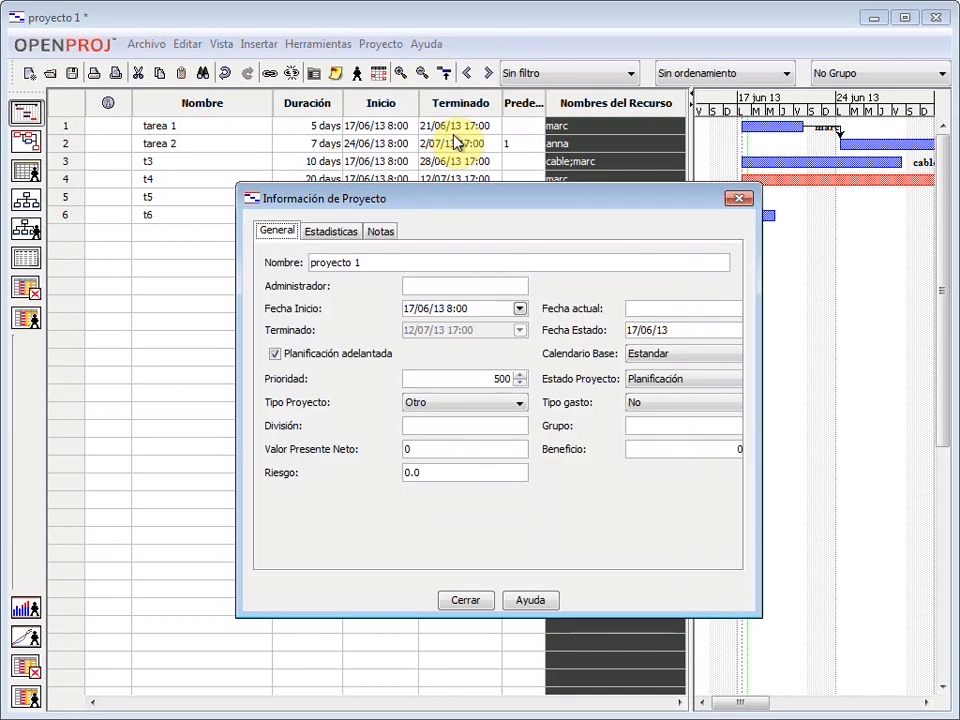
pyautogui.click(481, 308)
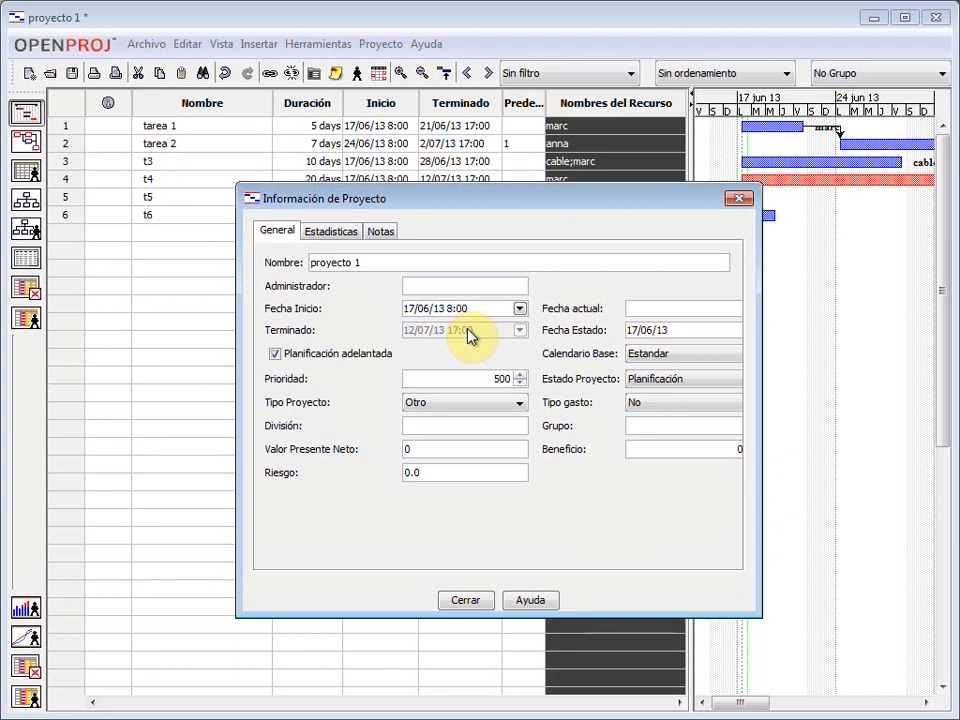
pyautogui.click(337, 238)
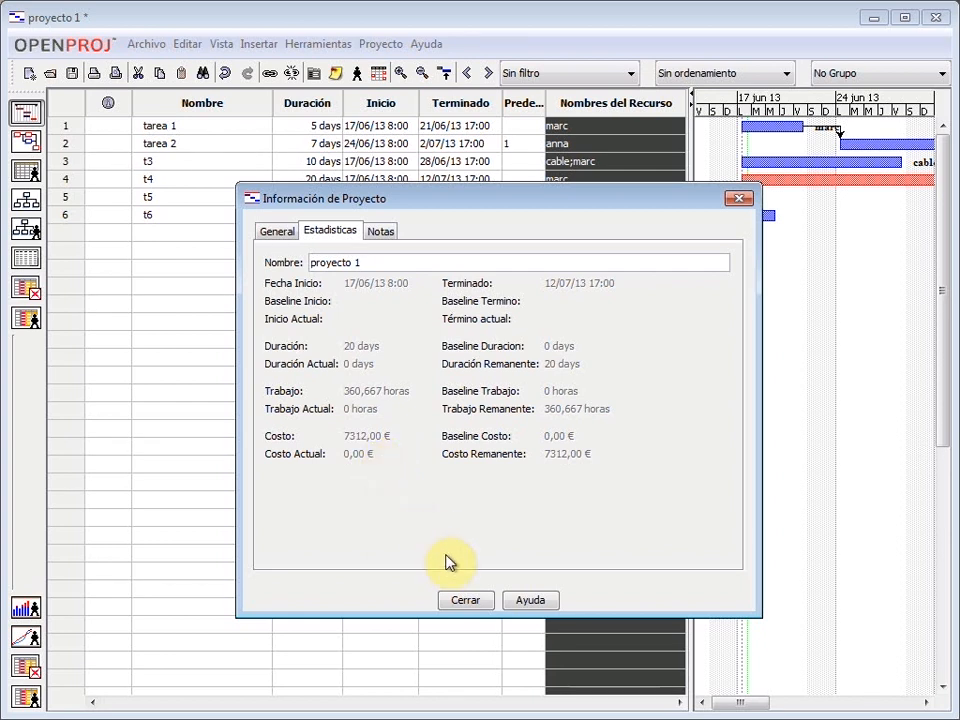
pyautogui.click(474, 602)
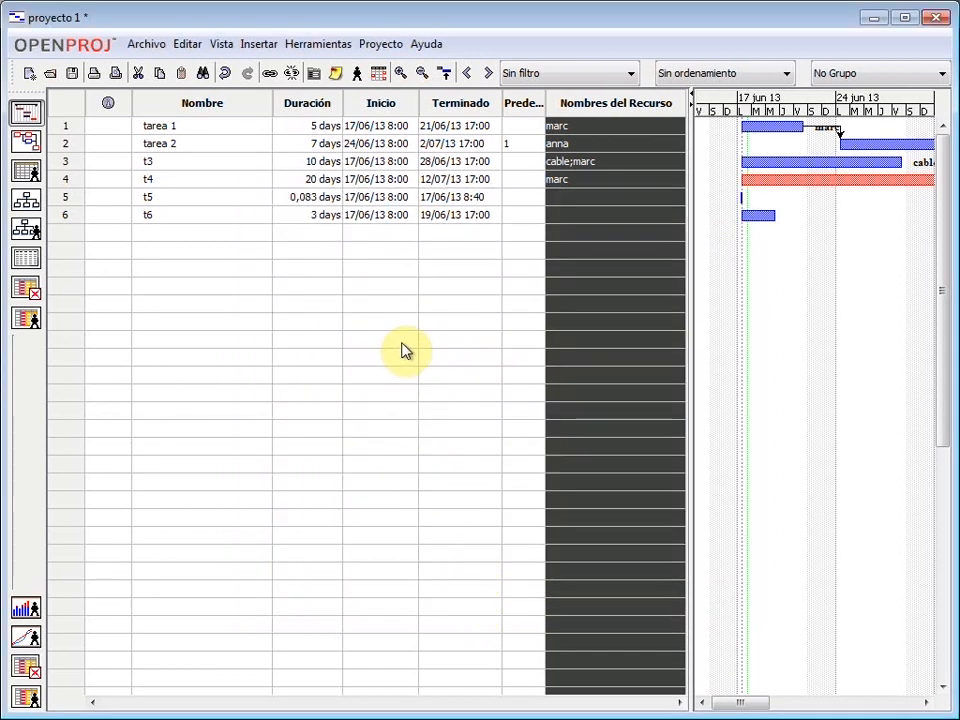
# - Read through the Project Details report and the Task Information report with the Entrada columns
pyautogui.click(27, 262)
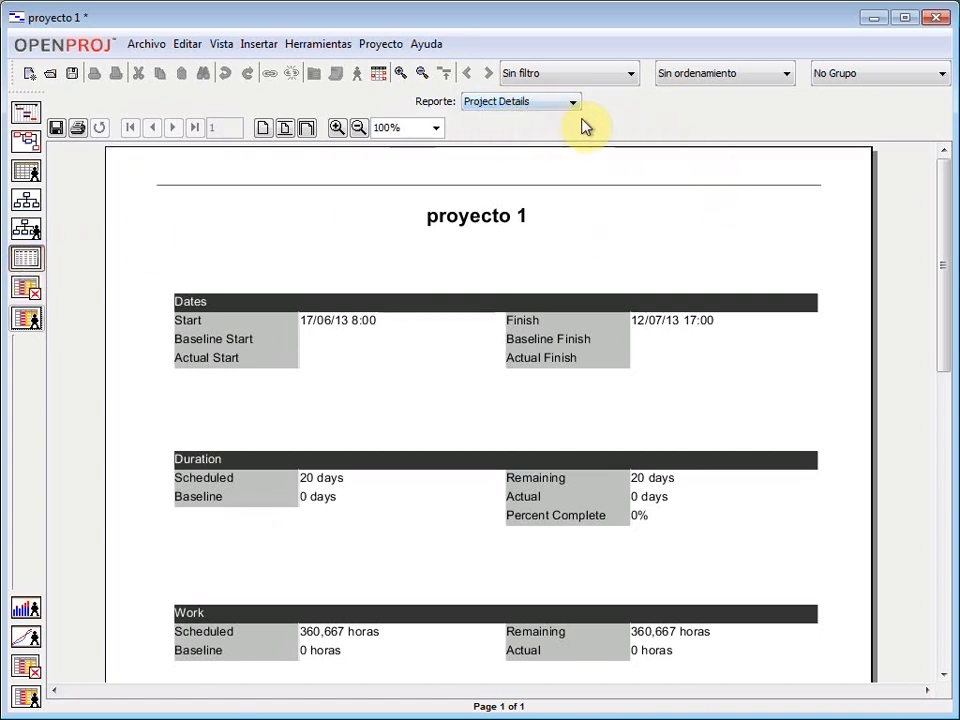
pyautogui.moveTo(945, 255); pyautogui.dragTo(952, 310)
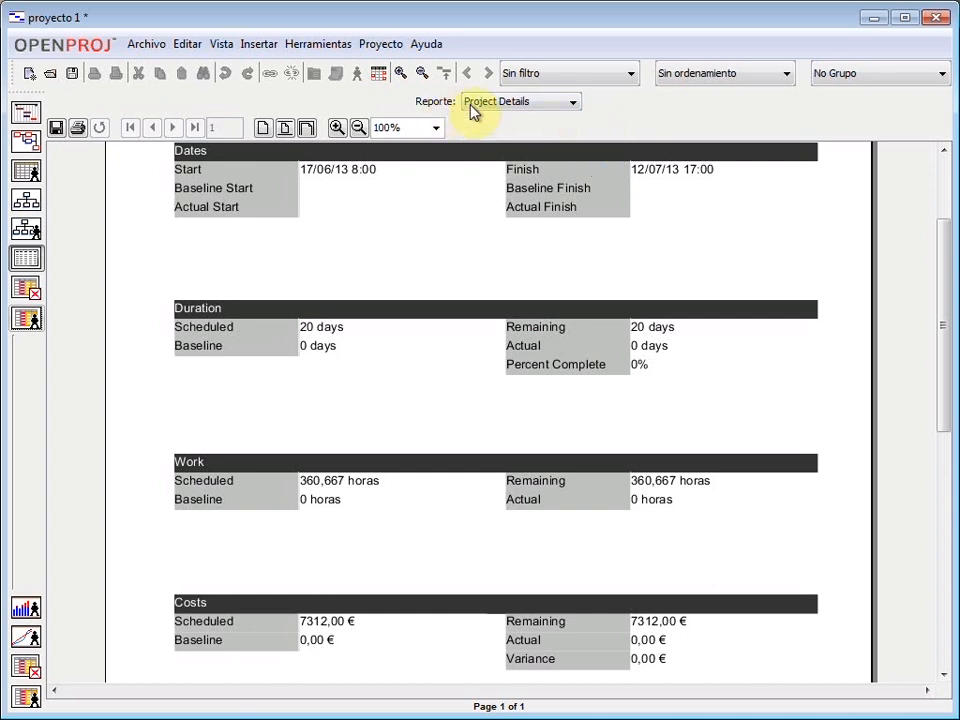
pyautogui.click(576, 104)
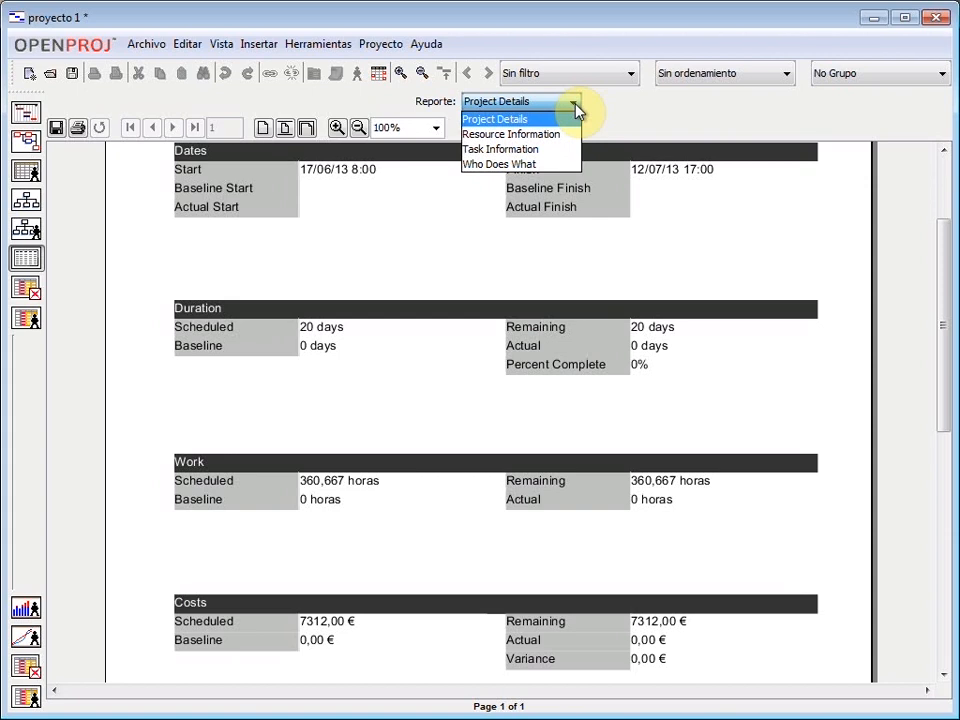
pyautogui.click(538, 151)
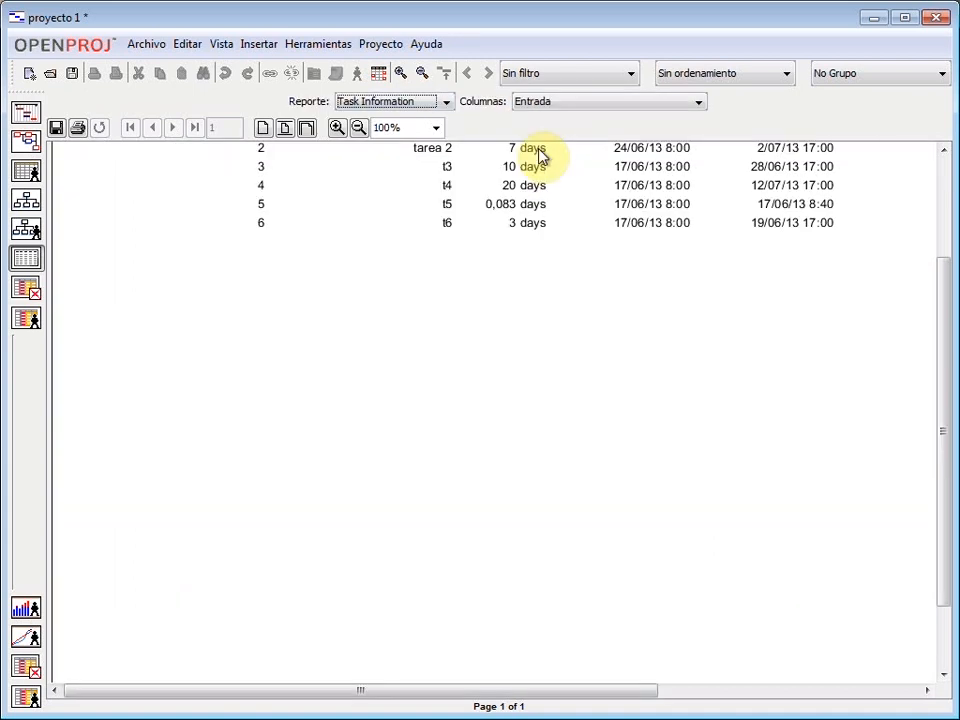
pyautogui.scroll(5, 720, 245)
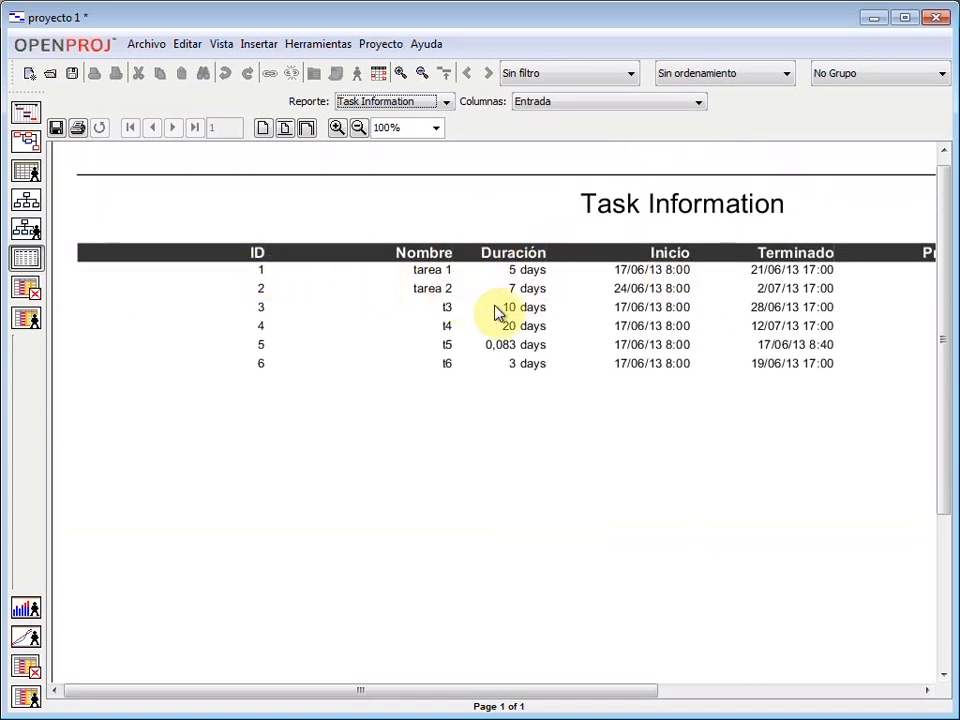
# - Show the Costo column set in the Task Information report and examine all its cost columns
pyautogui.click(628, 103)
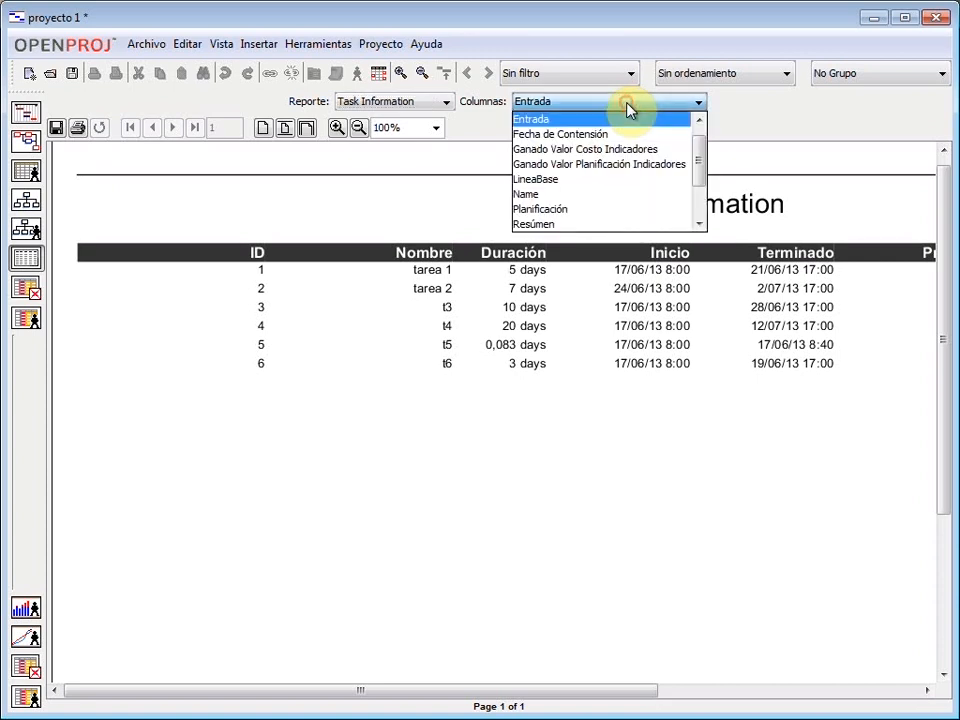
pyautogui.scroll(1, 632, 145)
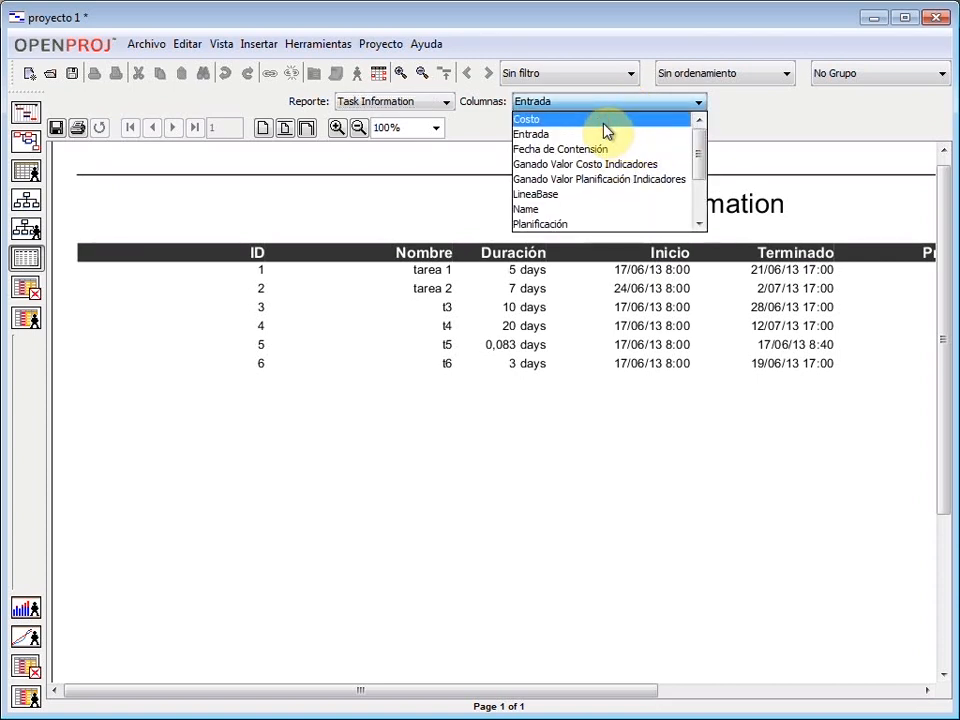
pyautogui.click(605, 124)
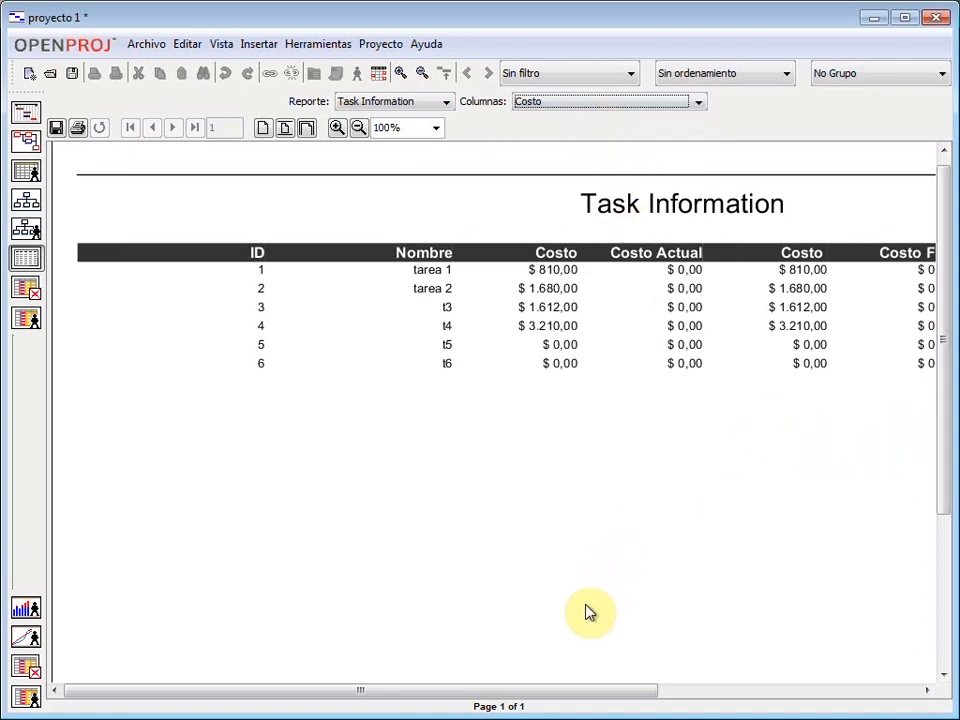
pyautogui.moveTo(511, 690); pyautogui.dragTo(737, 709)
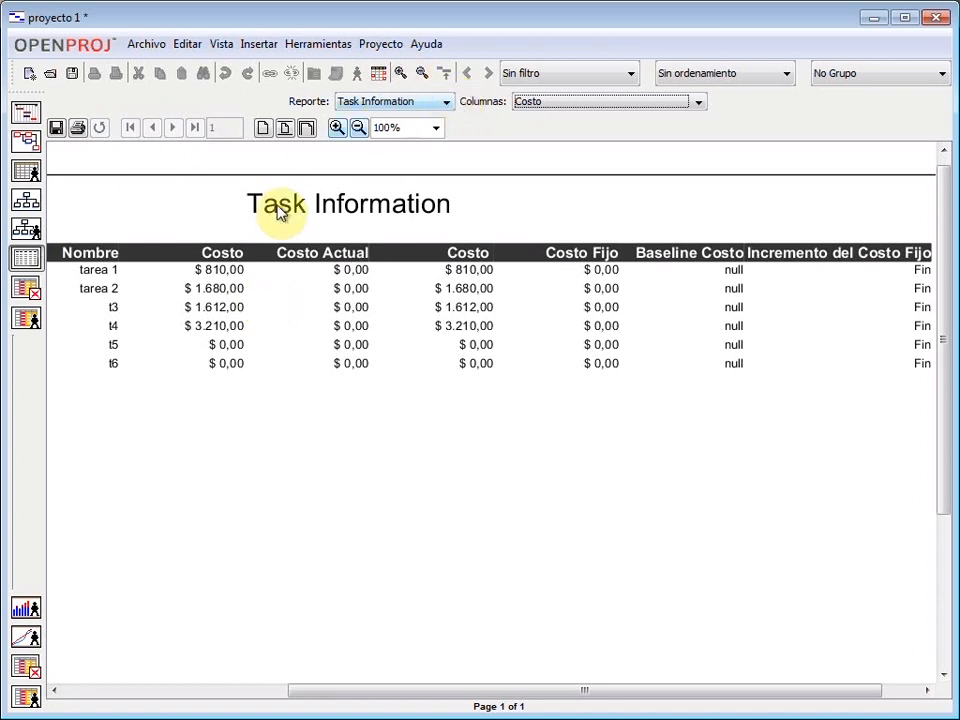
# - Open the resource usage view and examine which tasks are assigned to each person and to the cable material
pyautogui.click(28, 320)
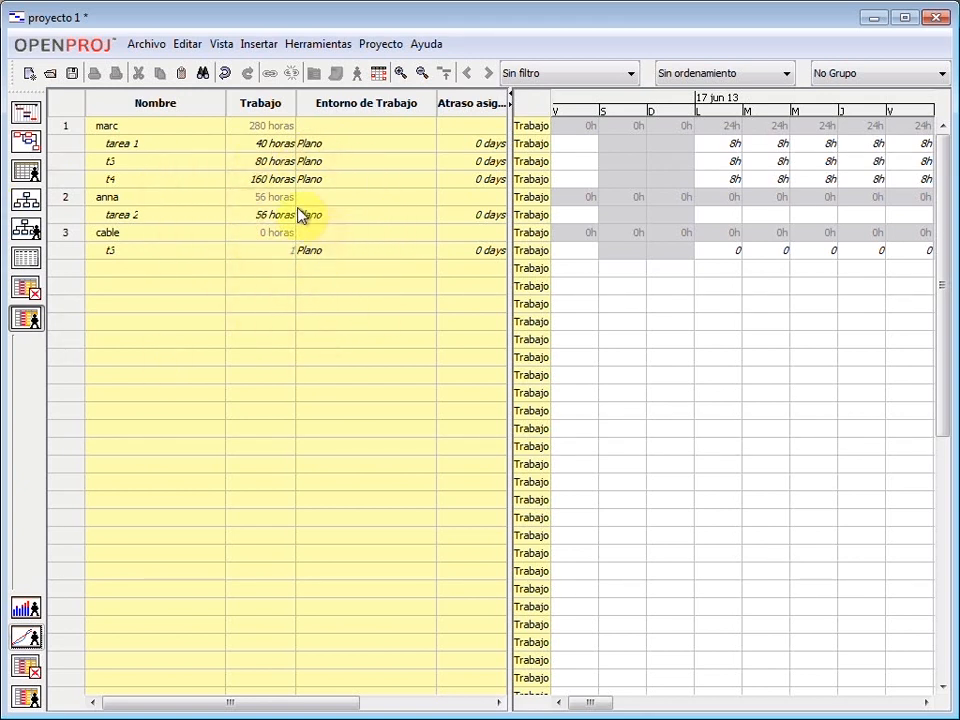
pyautogui.click(133, 126)
pyautogui.click(131, 195)
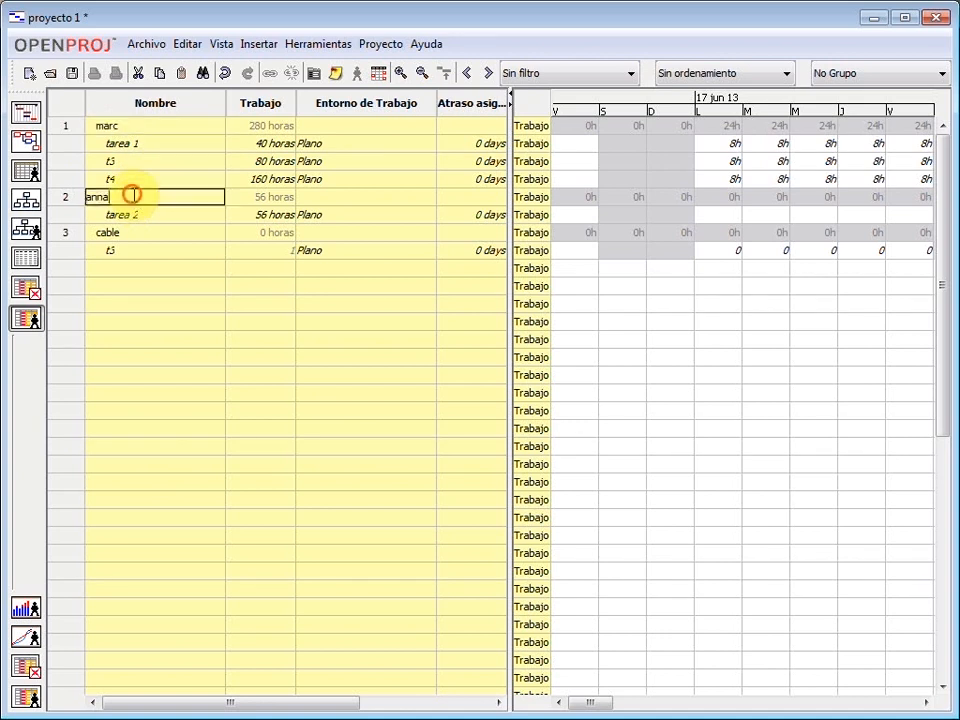
pyautogui.click(141, 234)
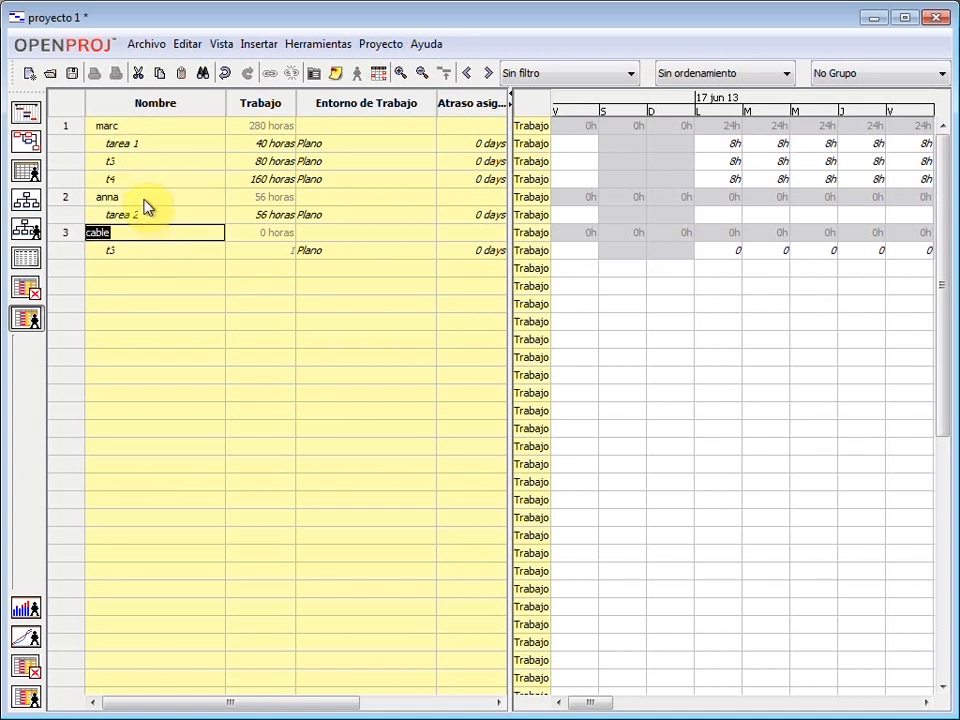
pyautogui.doubleClick(75, 144)
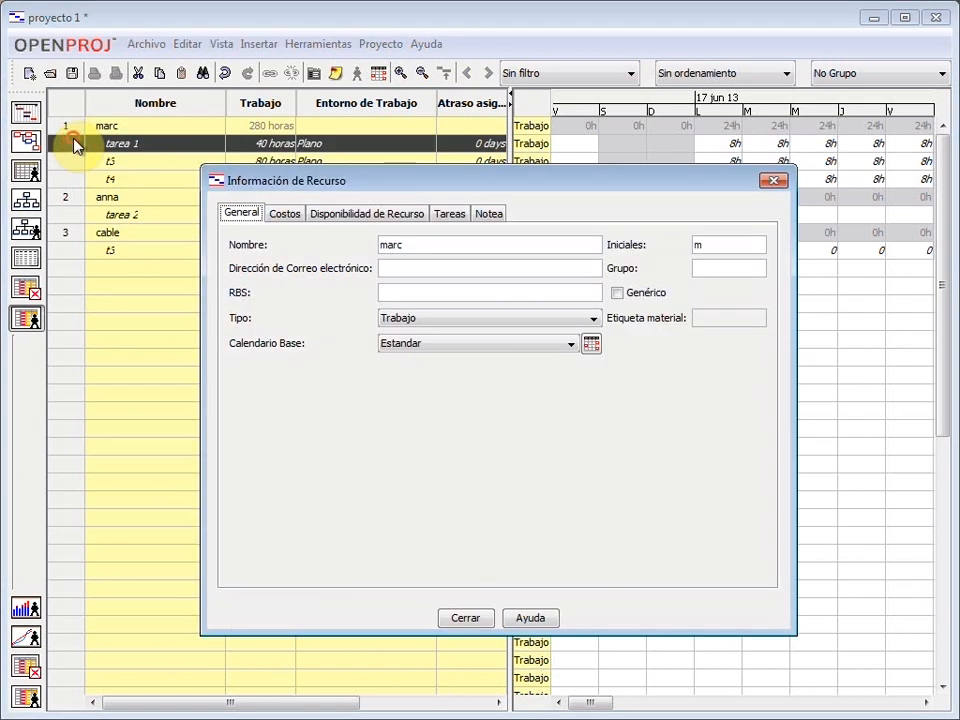
pyautogui.click(778, 183)
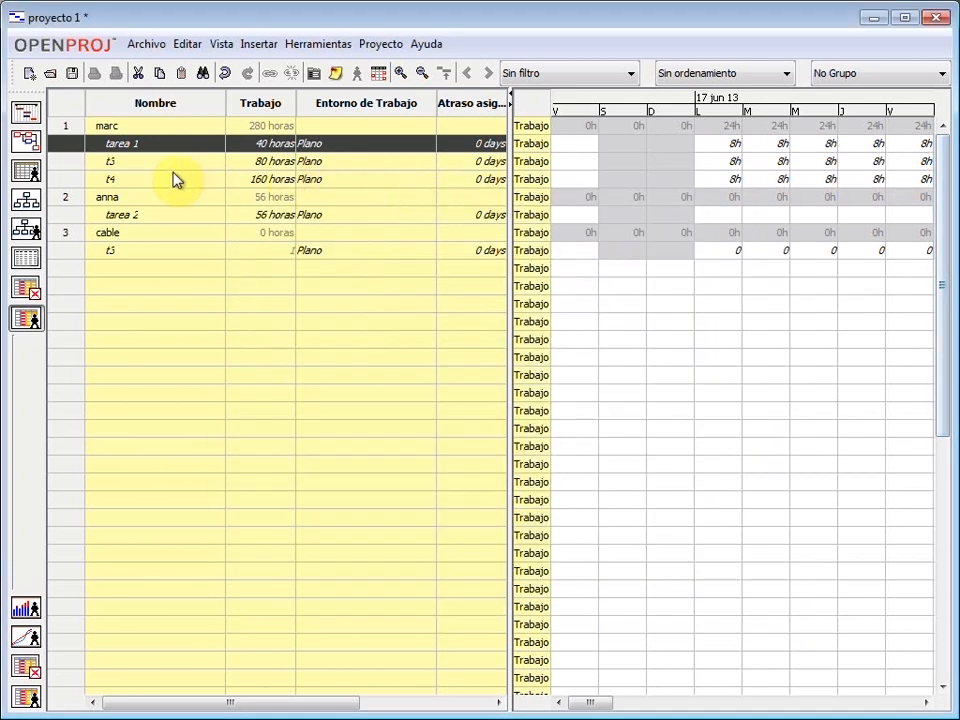
pyautogui.click(75, 179)
pyautogui.keyDown('shift'); pyautogui.click(79, 144); pyautogui.keyUp('shift')
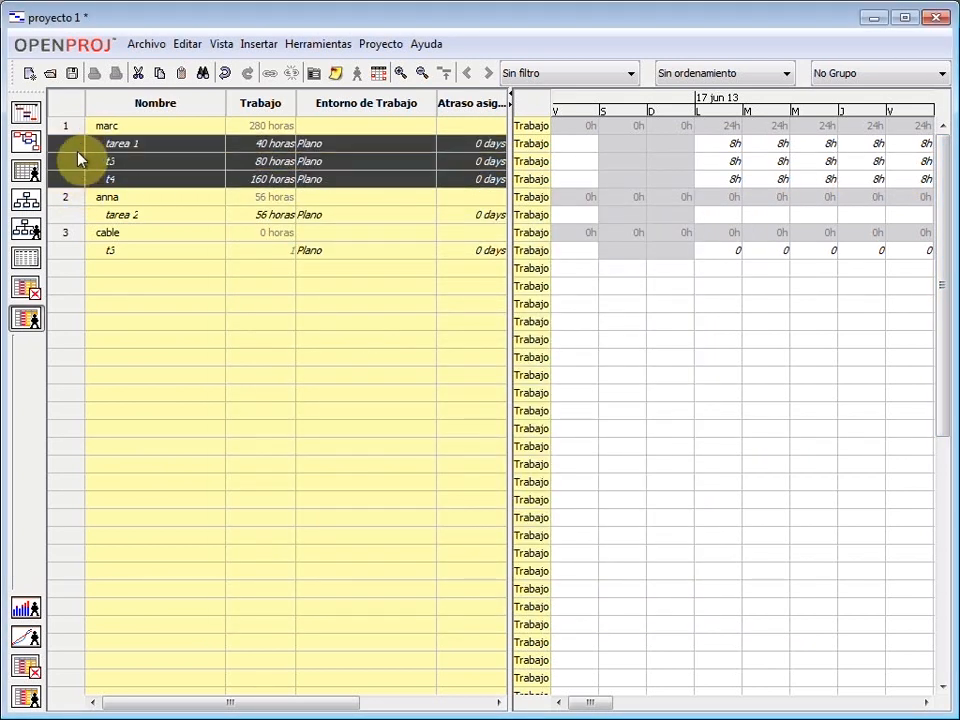
pyautogui.click(62, 216)
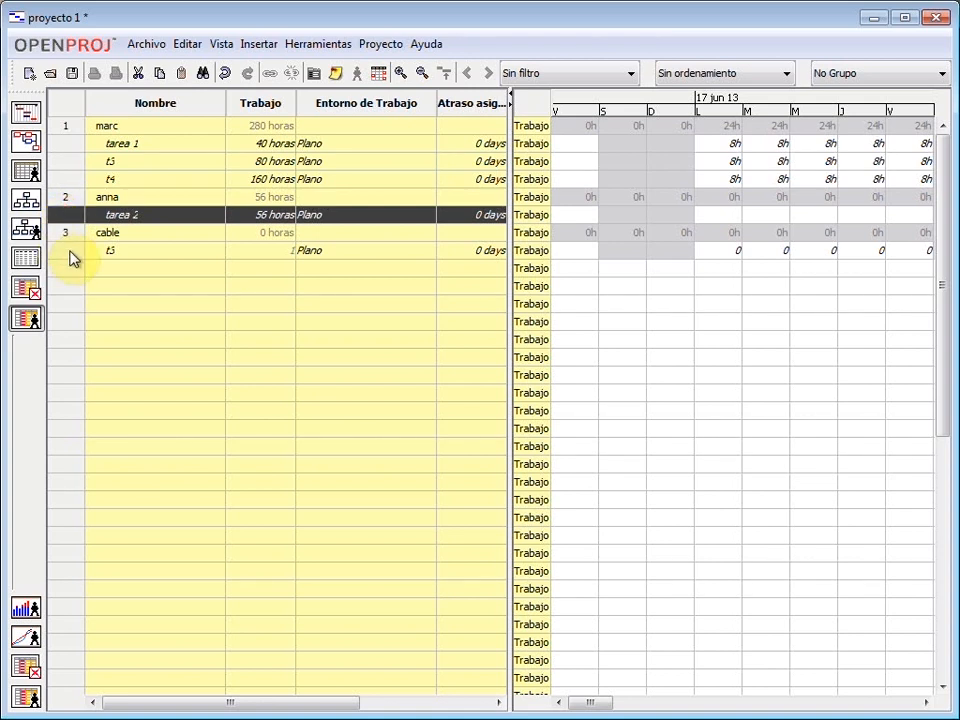
pyautogui.click(70, 251)
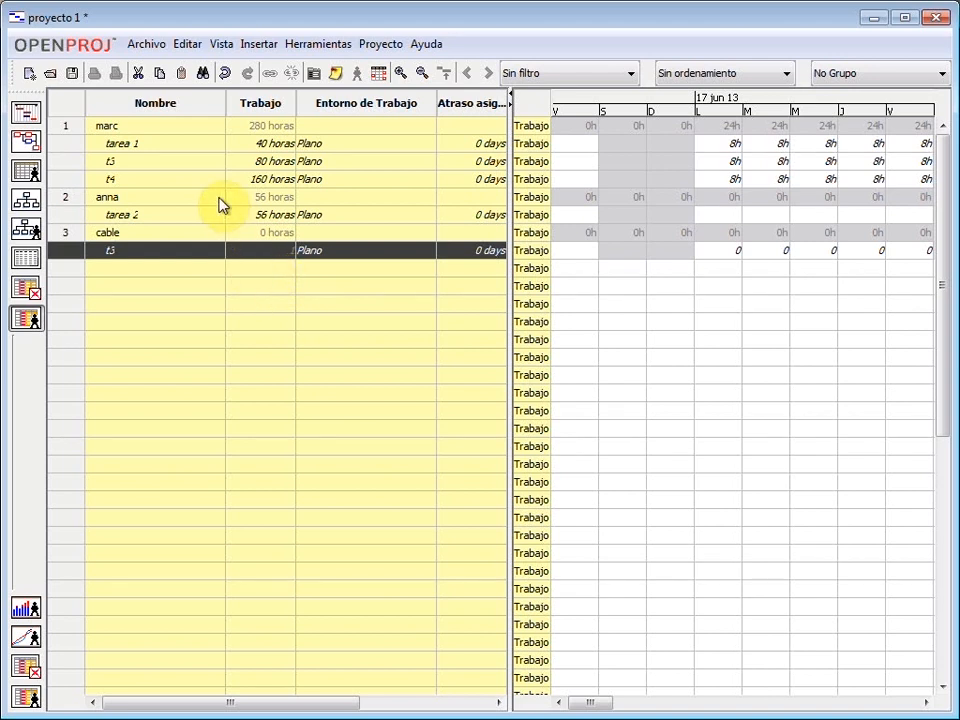
# - Examine the first person resource's total work and the hours for tarea 1, t3 and t4
pyautogui.doubleClick(175, 123)
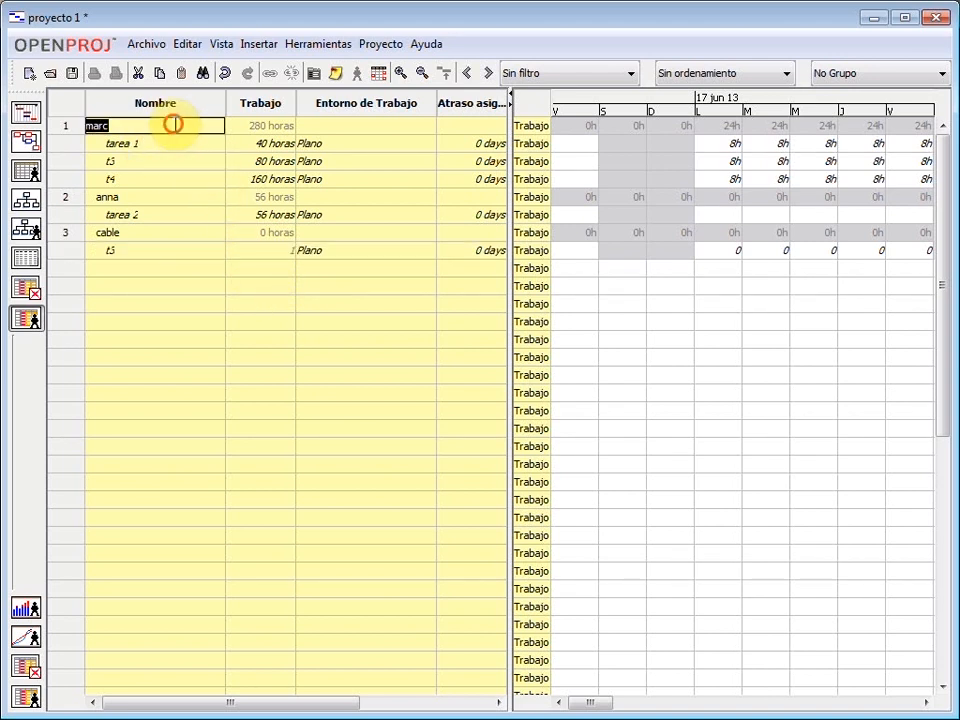
pyautogui.click(262, 126)
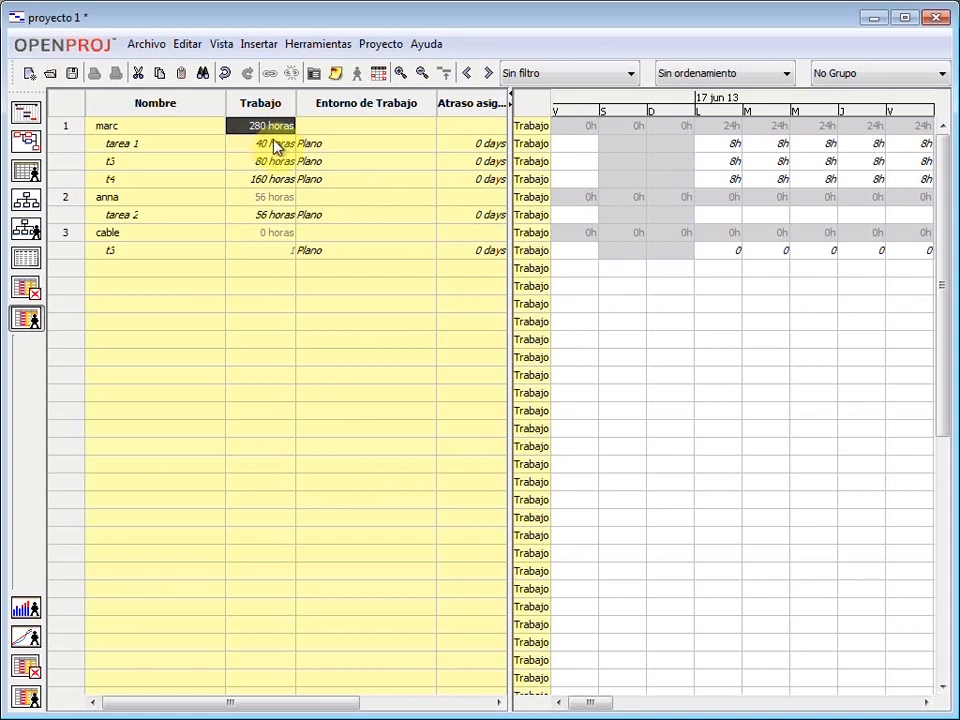
pyautogui.doubleClick(273, 145)
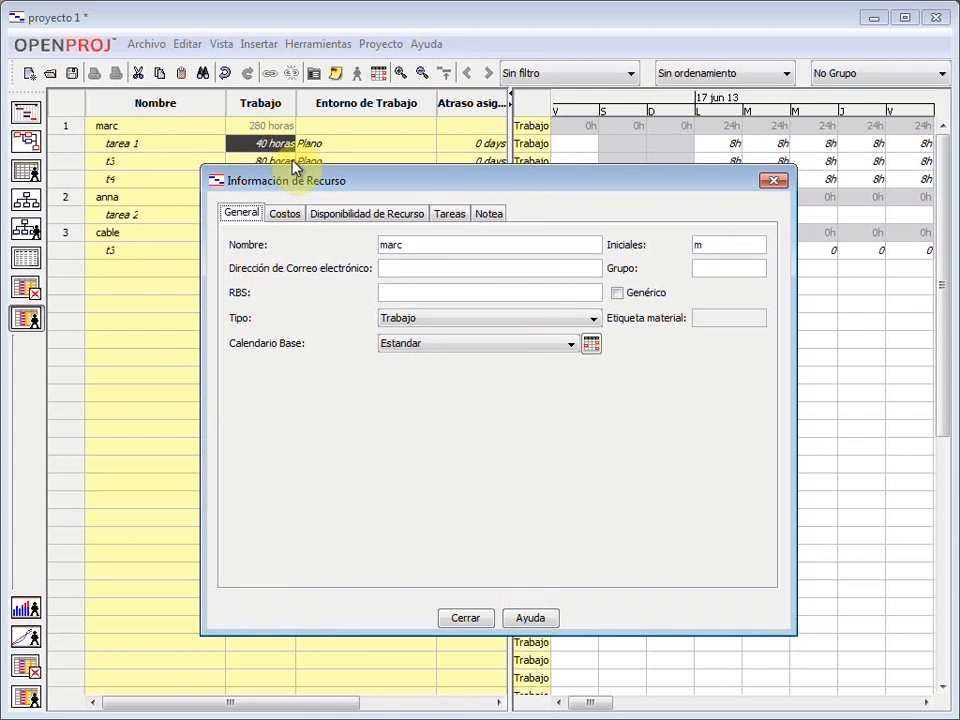
pyautogui.click(776, 182)
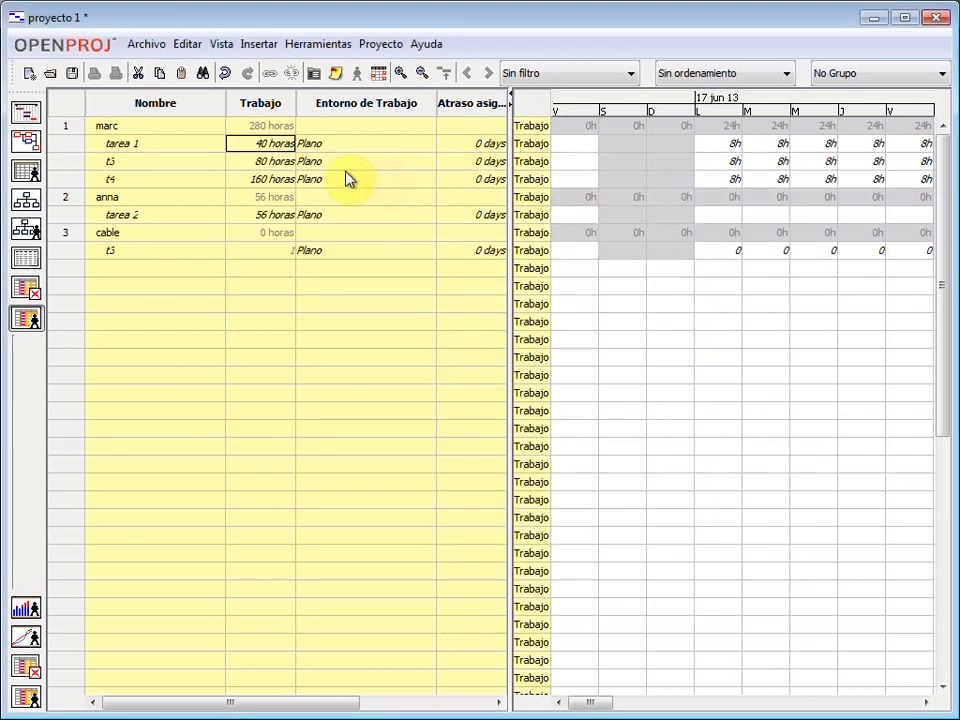
pyautogui.click(268, 162)
pyautogui.click(268, 180)
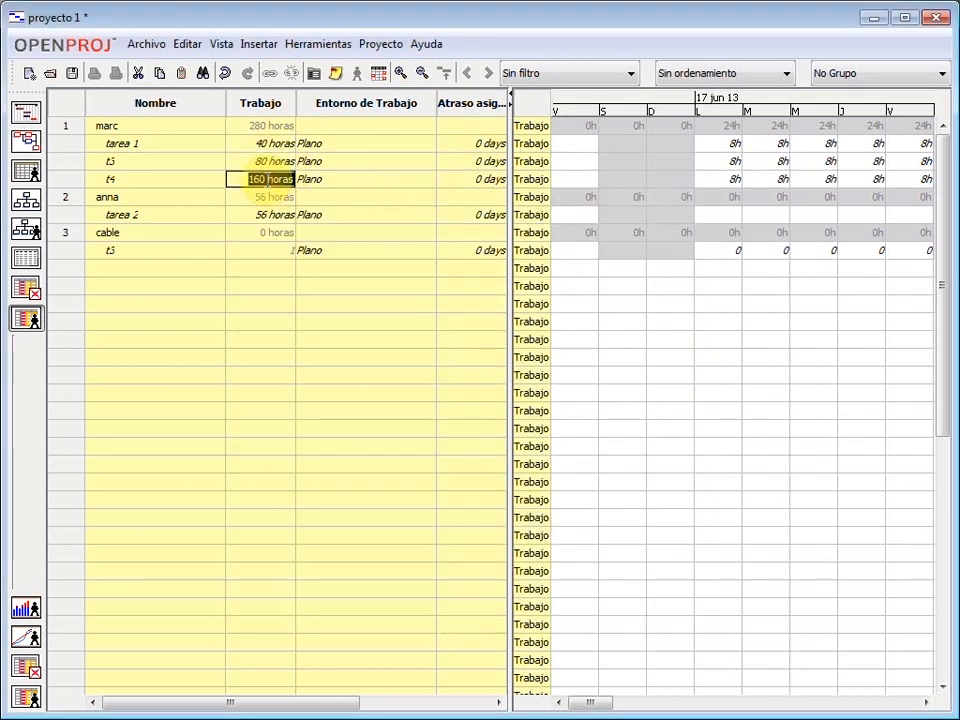
pyautogui.click(170, 144)
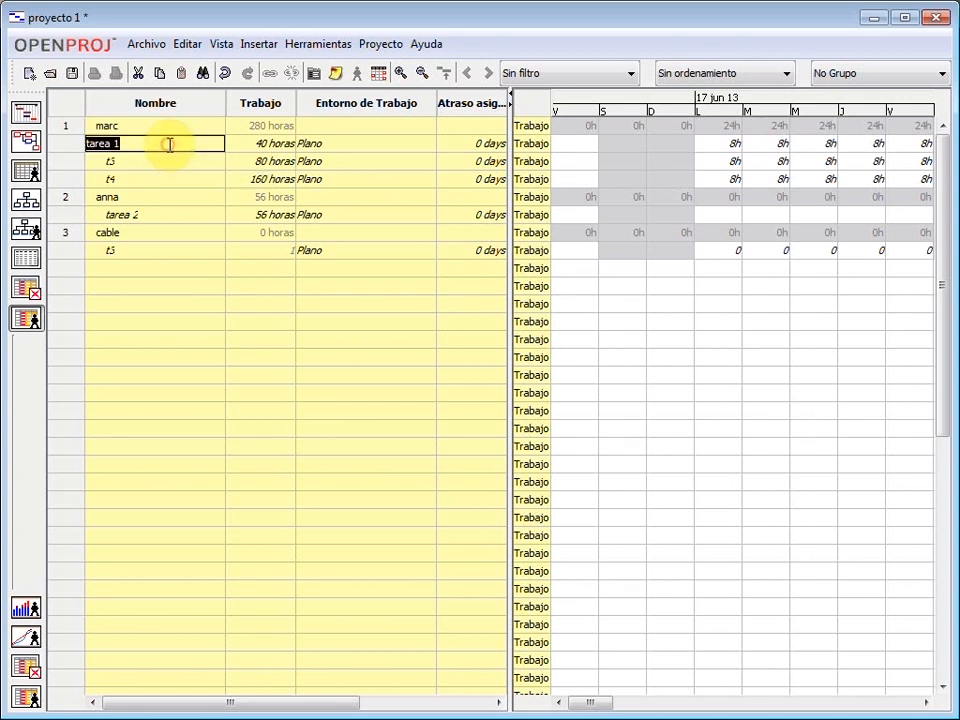
pyautogui.click(167, 162)
pyautogui.click(167, 180)
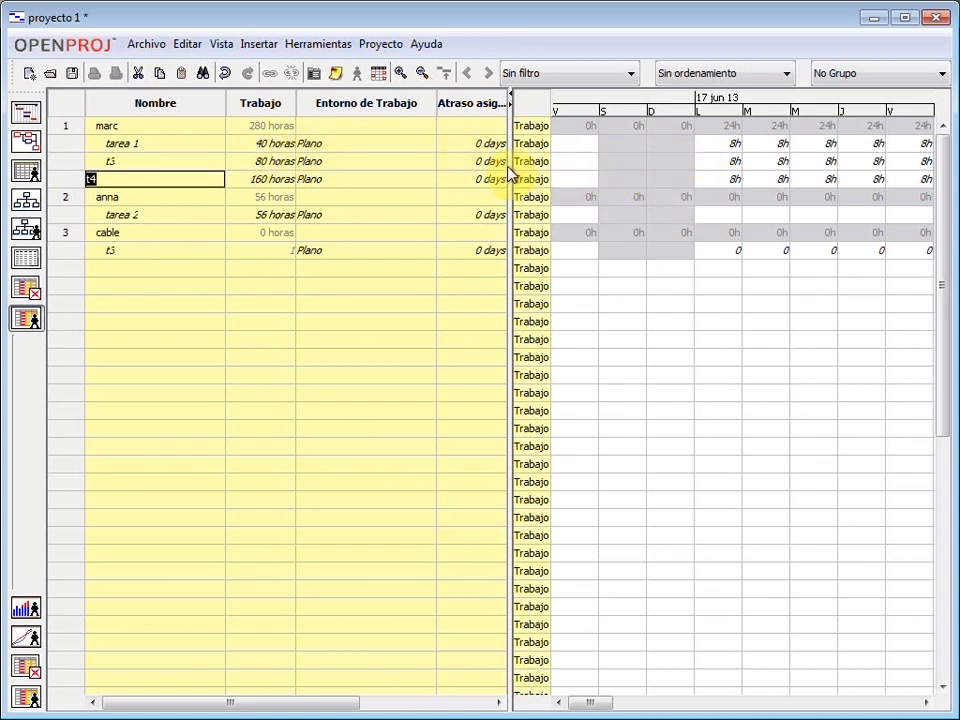
# - Widen the daily timesheet area and inspect the first person resource's total hours for each weekday starting 17 June
pyautogui.moveTo(512, 171); pyautogui.dragTo(302, 182)
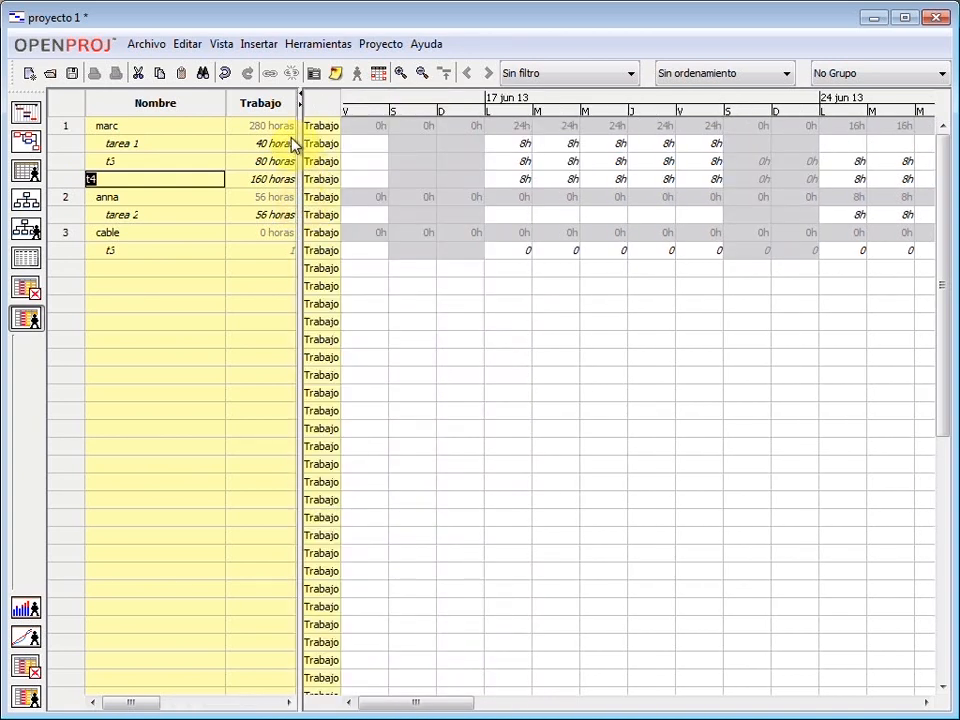
pyautogui.click(68, 130)
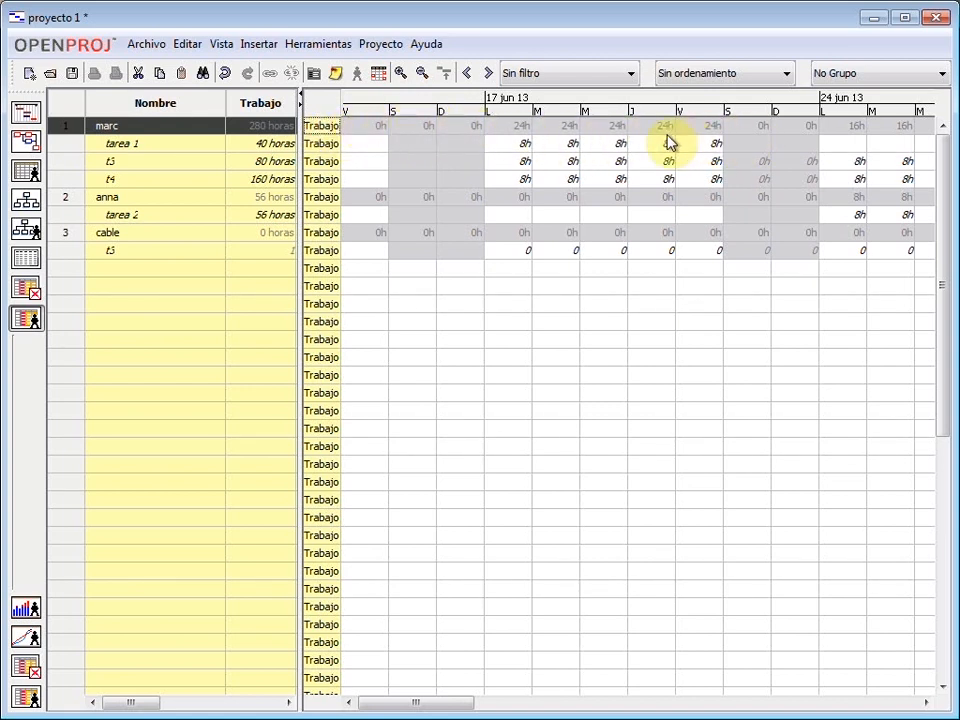
pyautogui.click(249, 128)
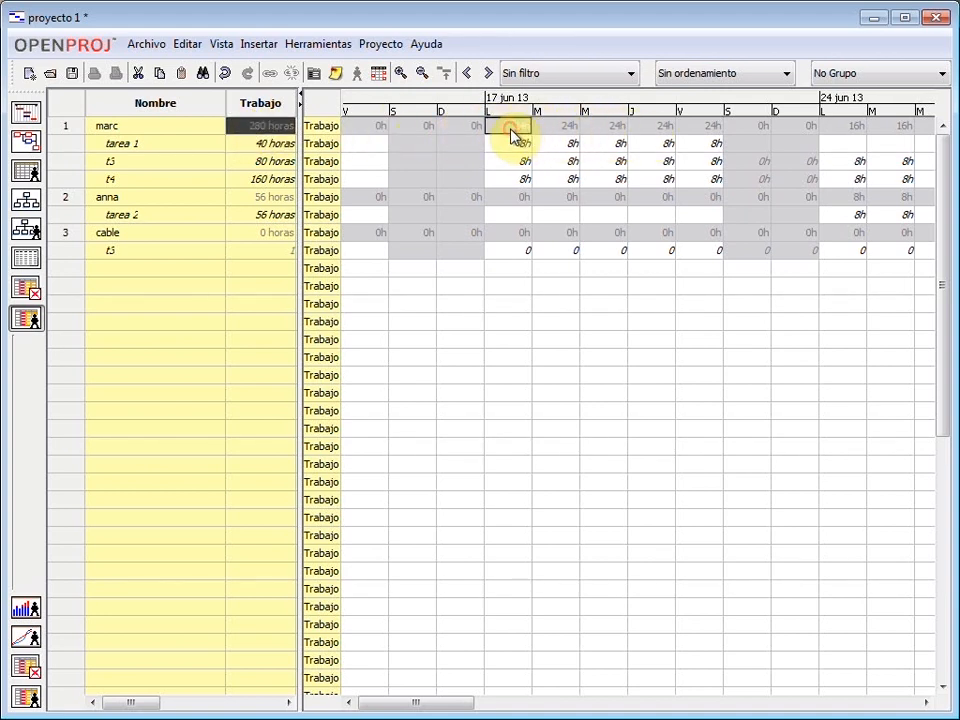
pyautogui.click(558, 128)
pyautogui.click(606, 126)
pyautogui.click(645, 126)
pyautogui.click(708, 129)
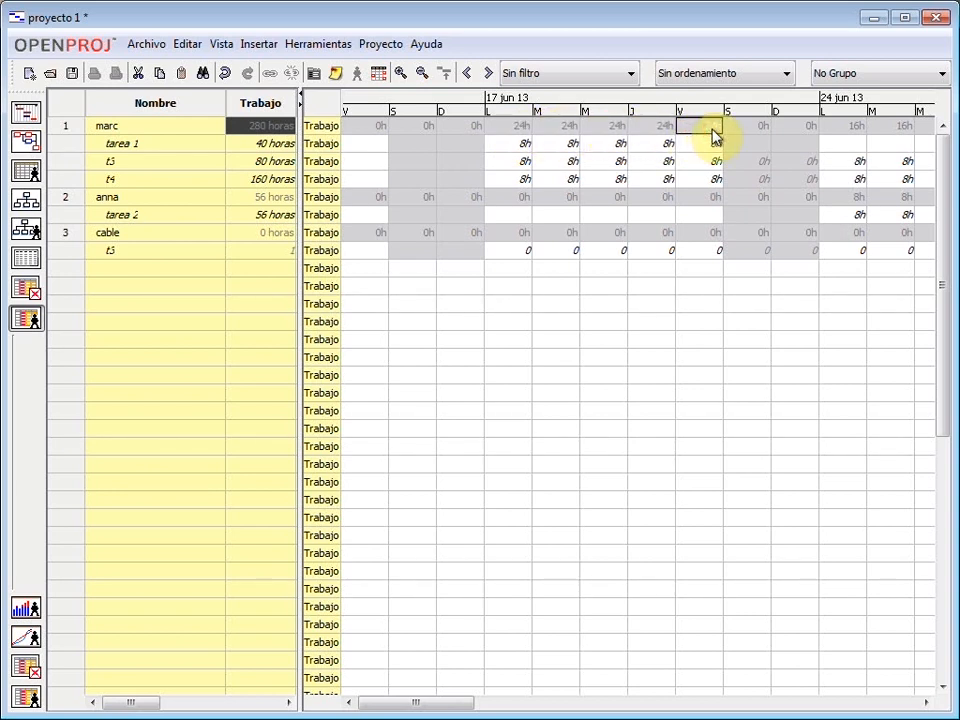
# - Compare the first person resource's daily total hours across the weekdays from Monday 17 June
pyautogui.click(514, 129)
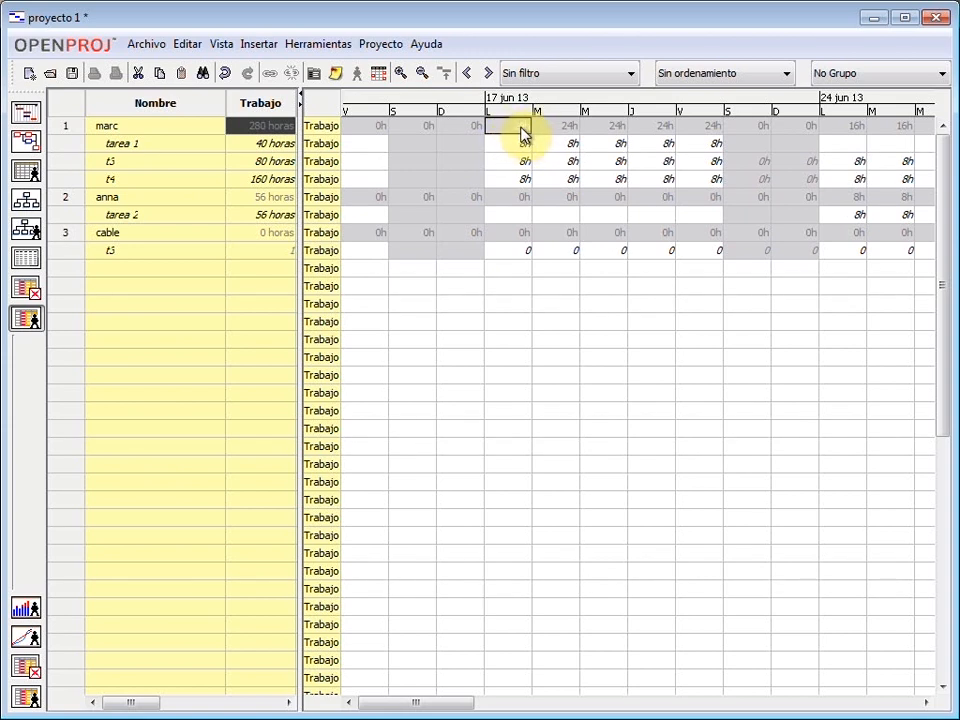
pyautogui.click(553, 130)
pyautogui.click(625, 128)
pyautogui.click(655, 128)
pyautogui.click(518, 132)
# - Examine the Monday 17 June hours of tarea 1, t3 and t4 under the first person resource
pyautogui.click(508, 143)
pyautogui.click(508, 161)
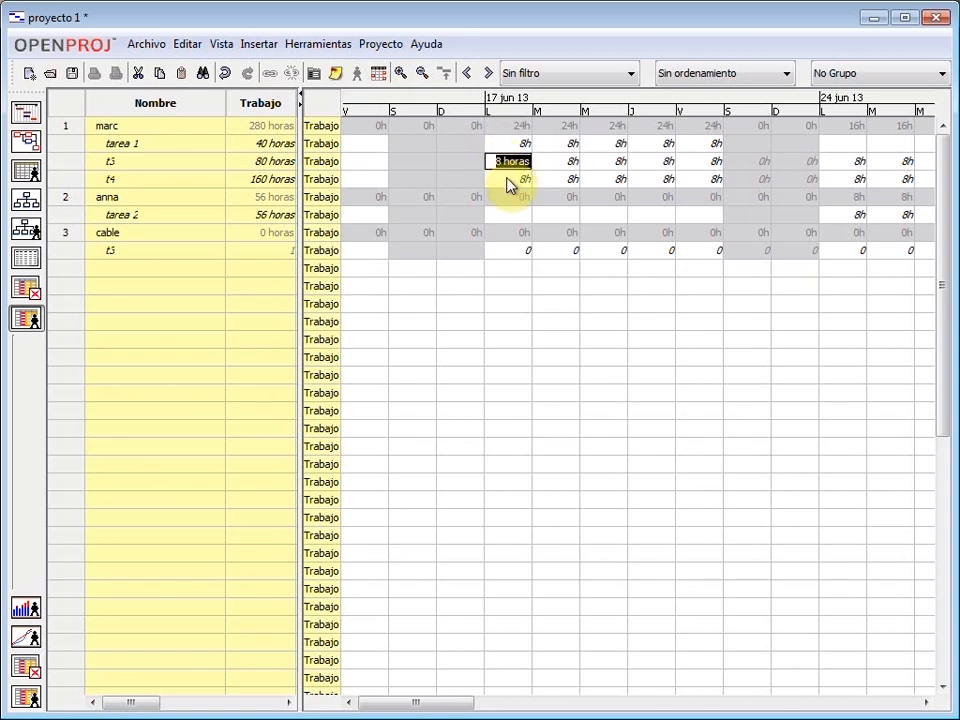
pyautogui.click(508, 180)
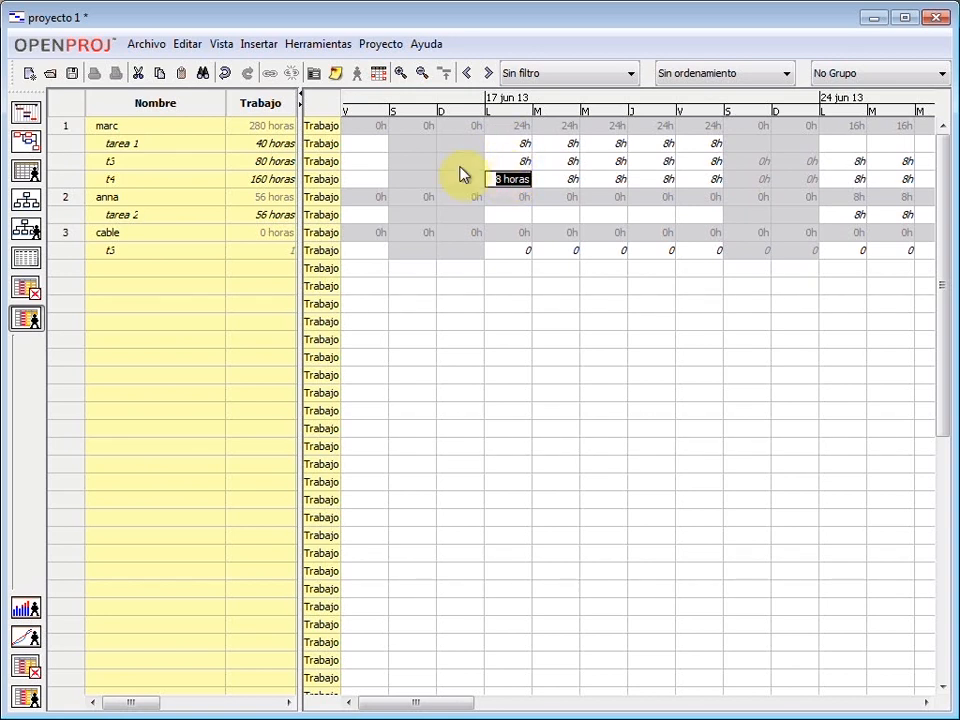
pyautogui.doubleClick(175, 146)
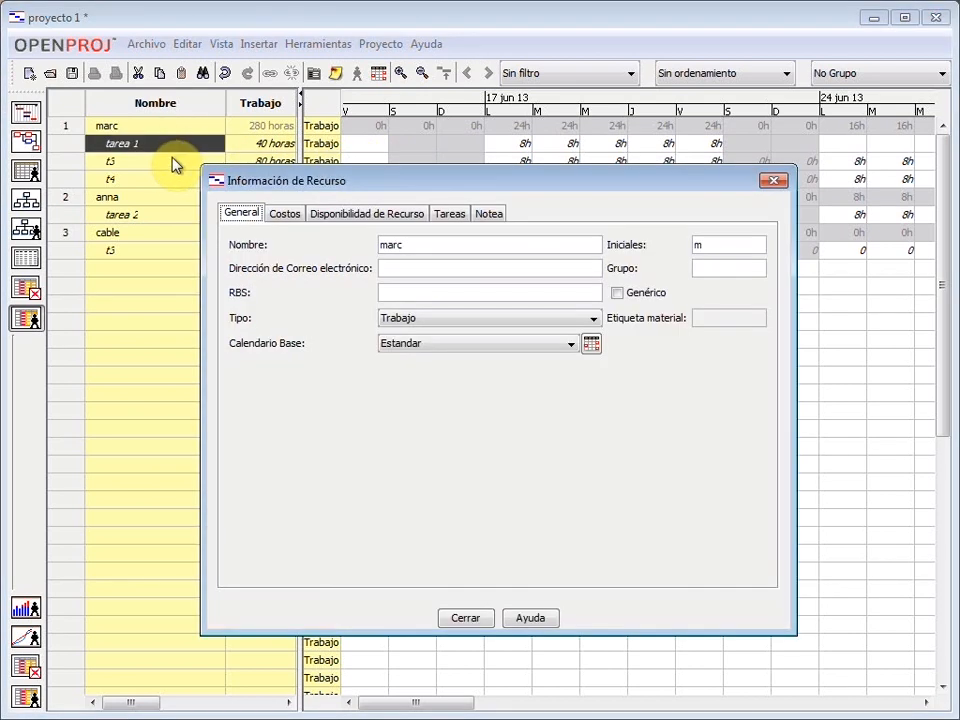
pyautogui.click(776, 181)
pyautogui.click(154, 161)
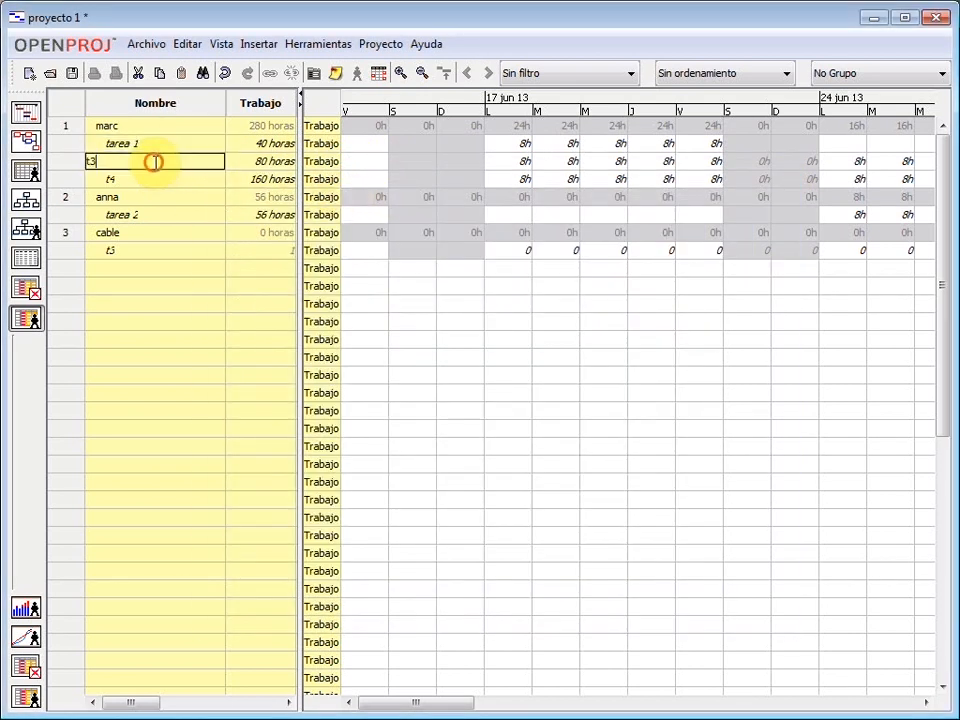
pyautogui.click(162, 184)
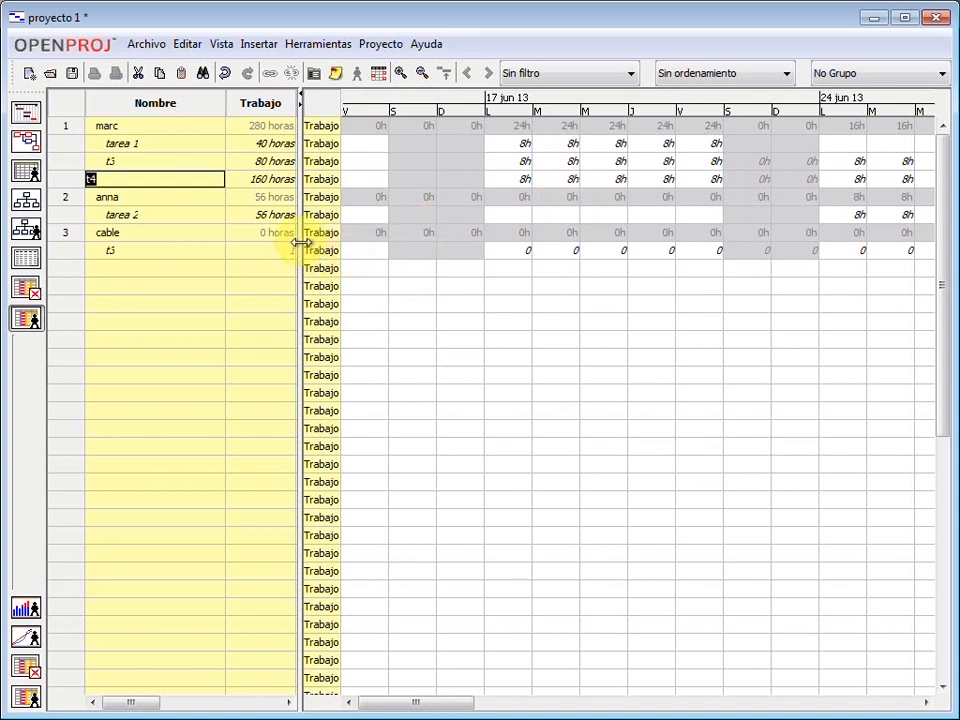
# - Show the resource histogram for the first person resource and examine the workload from 17 June into early July
pyautogui.click(27, 610)
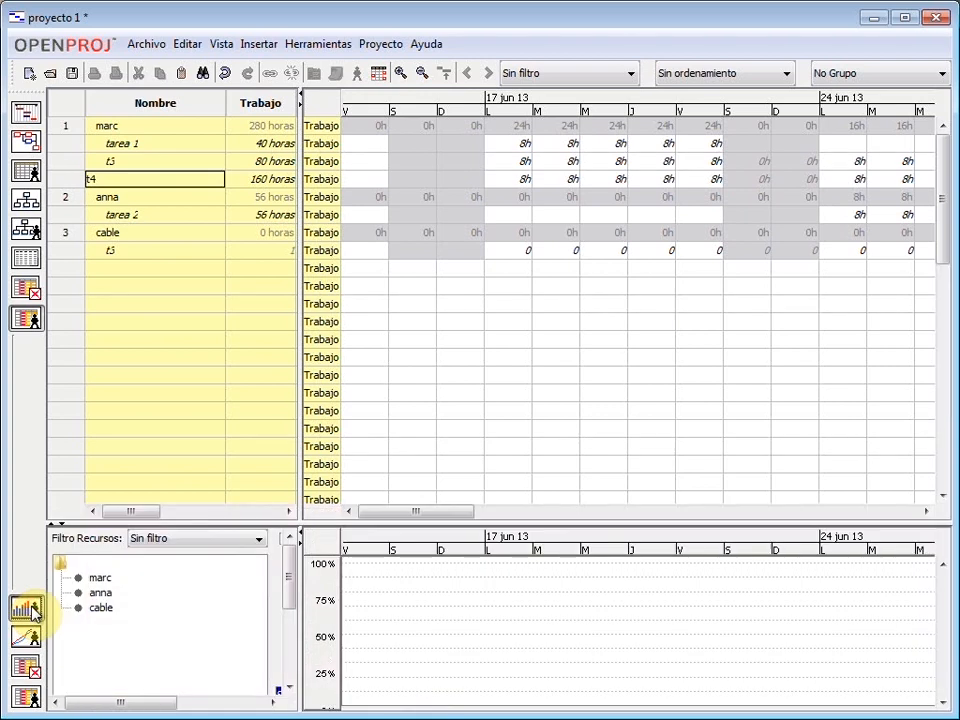
pyautogui.click(99, 580)
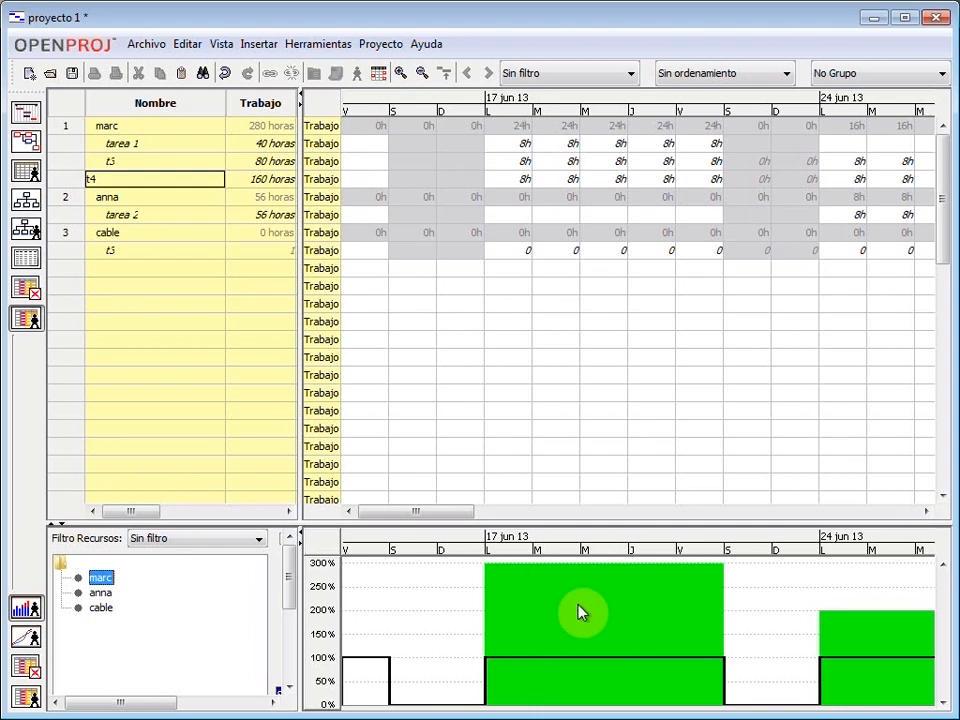
pyautogui.click(927, 511)
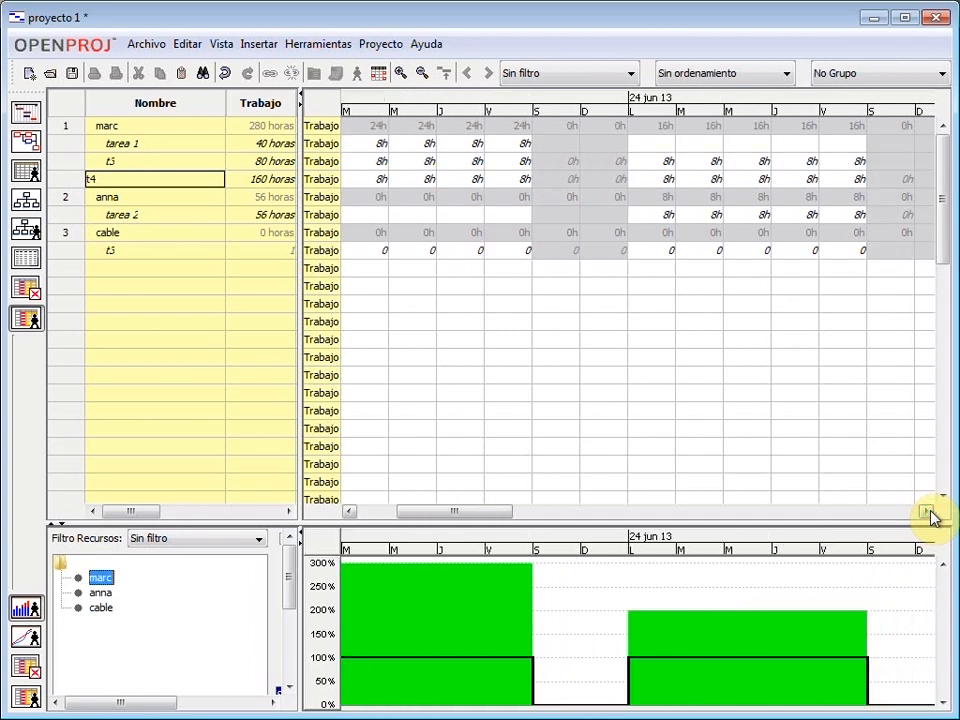
pyautogui.click(930, 512)
pyautogui.click(930, 512)
pyautogui.click(930, 512)
pyautogui.click(930, 512)
pyautogui.click(930, 512)
pyautogui.click(930, 512)
pyautogui.click(930, 512)
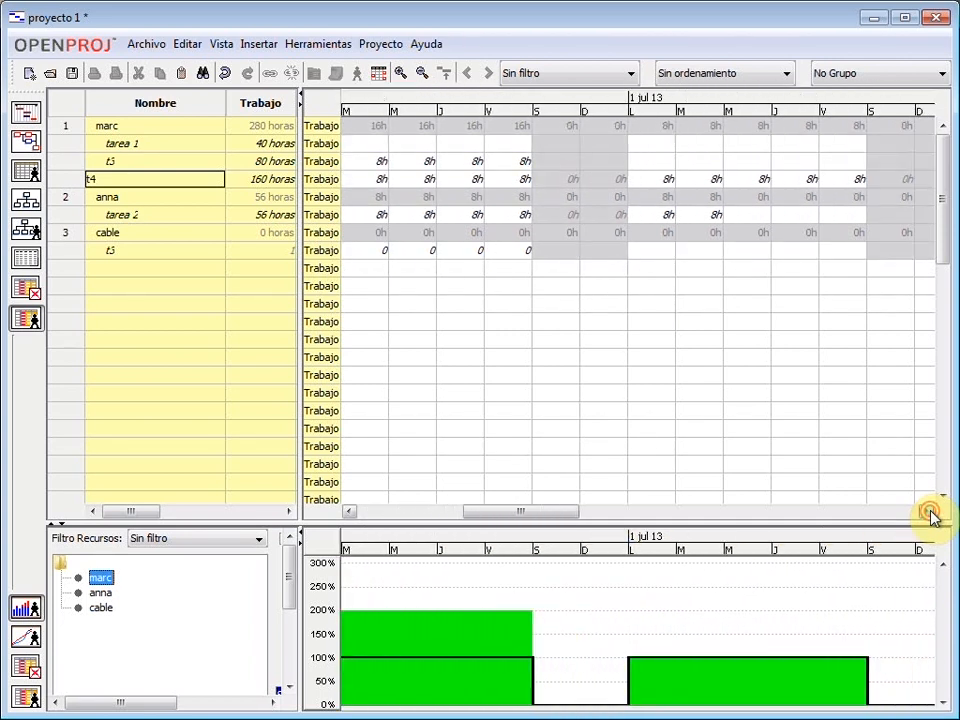
pyautogui.click(930, 512)
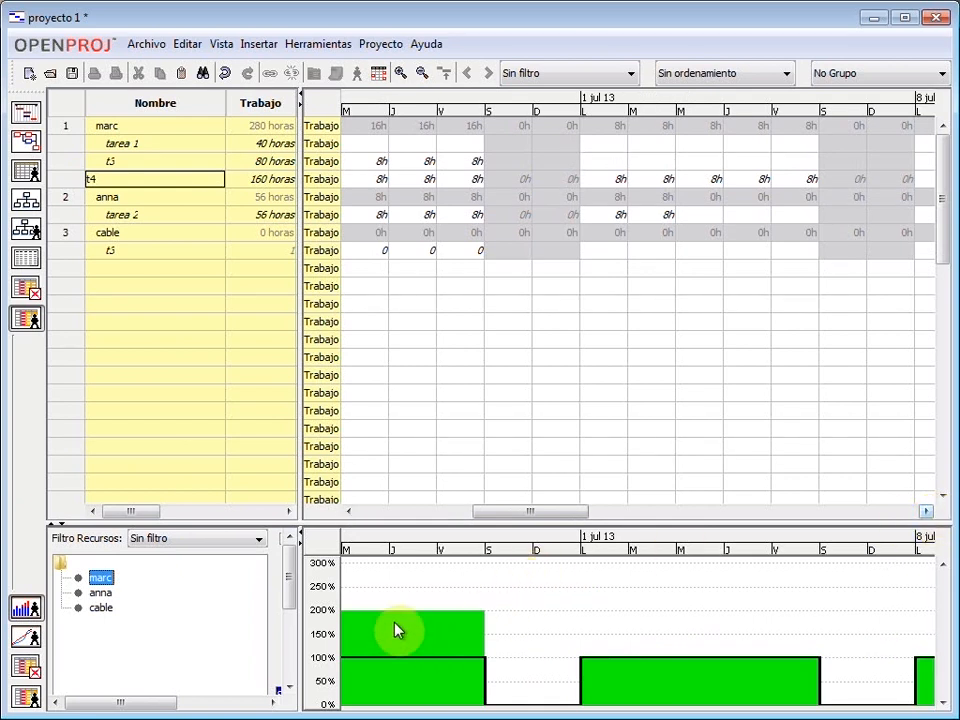
# - Bring the histogram timeline back to the week of 17 June and examine the first person resource's overload there
pyautogui.click(349, 512)
pyautogui.click(349, 512)
pyautogui.click(349, 512)
pyautogui.click(349, 512)
pyautogui.click(349, 512)
pyautogui.click(349, 512)
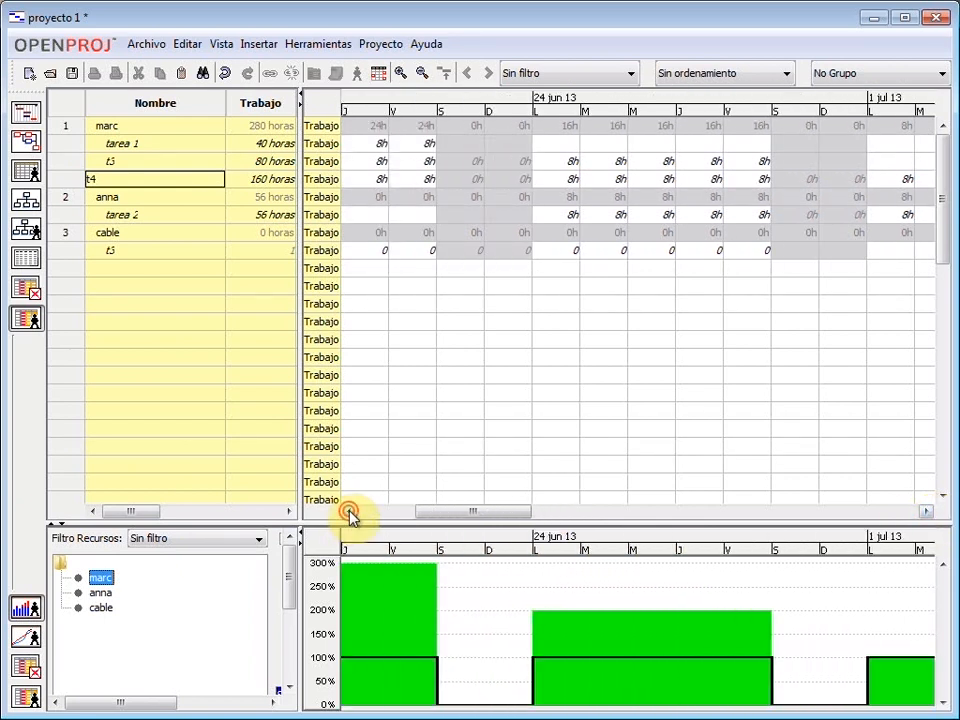
pyautogui.click(349, 512)
pyautogui.click(349, 512)
pyautogui.click(349, 512)
pyautogui.click(349, 512)
pyautogui.click(349, 512)
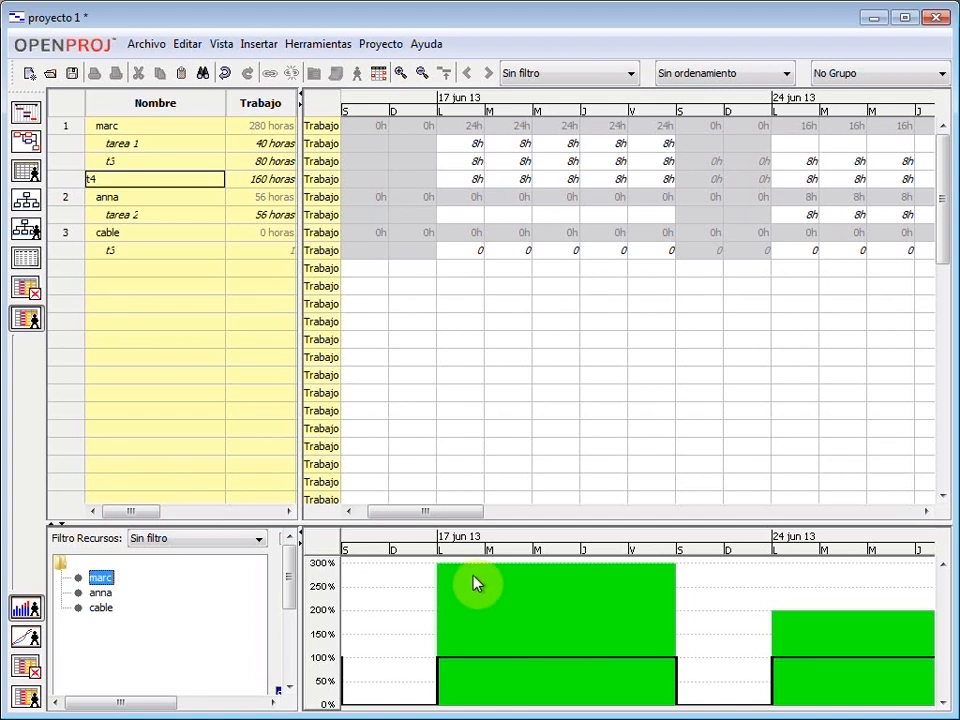
# - Open the task usage view and examine the person and cable assignments under t3
pyautogui.click(27, 291)
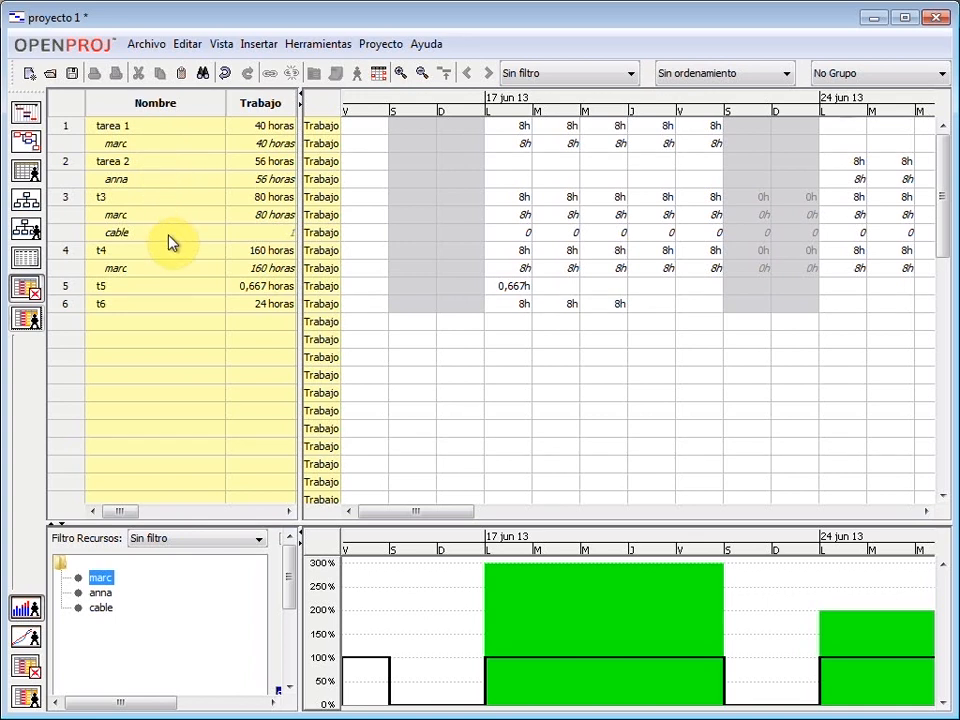
pyautogui.click(78, 197)
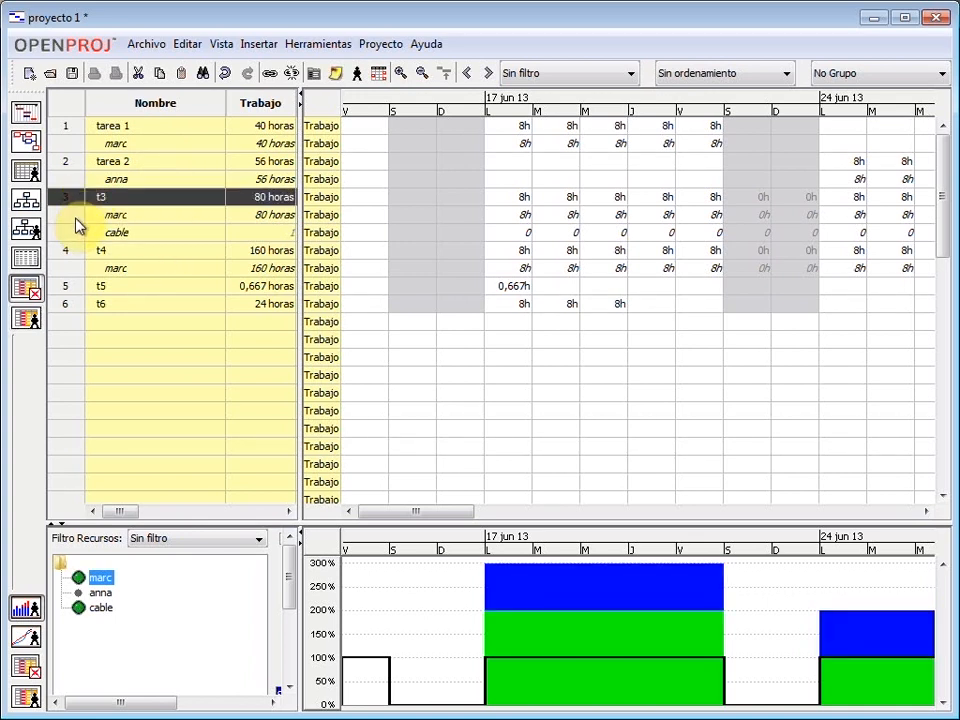
pyautogui.click(57, 224)
pyautogui.click(60, 236)
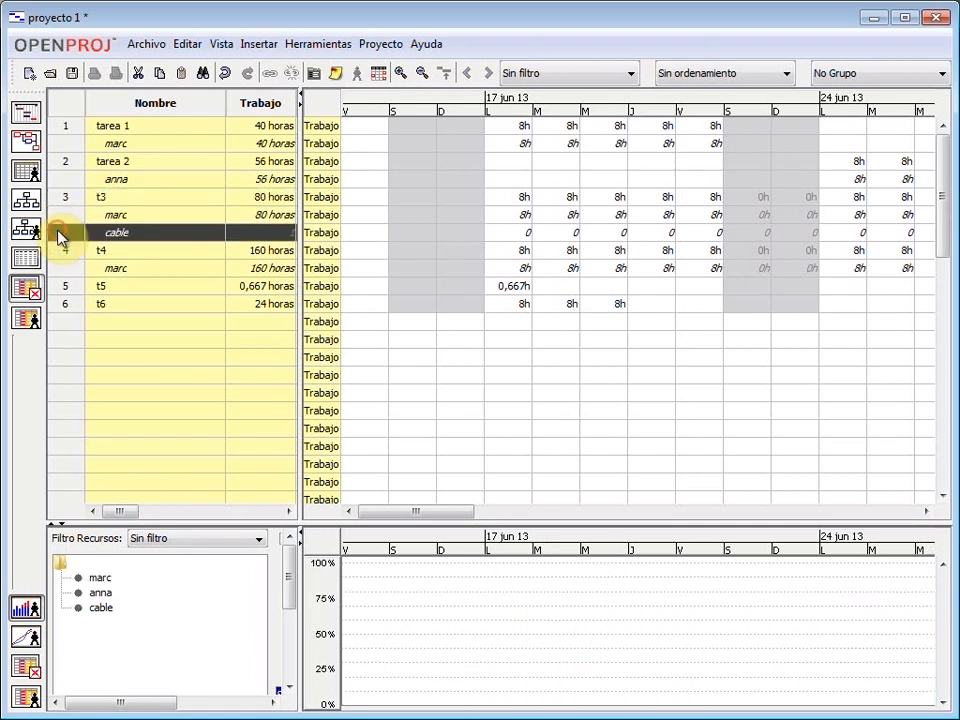
pyautogui.click(60, 216)
pyautogui.click(204, 211)
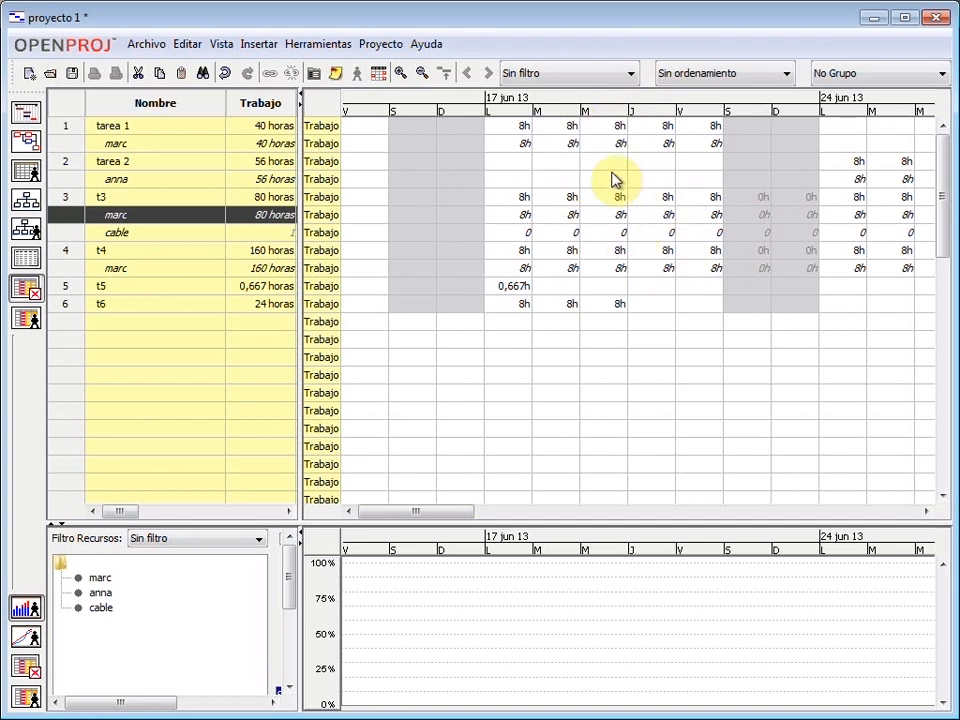
# - Examine the daily hours of each task and its resources from 17 June into early July
pyautogui.click(926, 512)
pyautogui.click(926, 512)
pyautogui.click(926, 512)
pyautogui.click(926, 512)
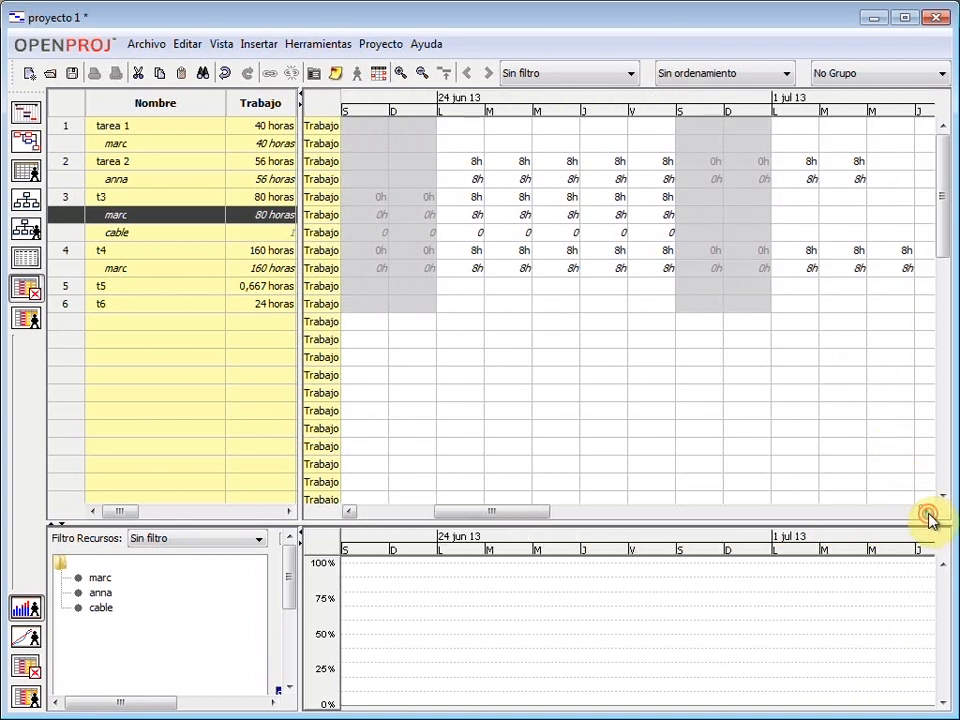
pyautogui.click(347, 512)
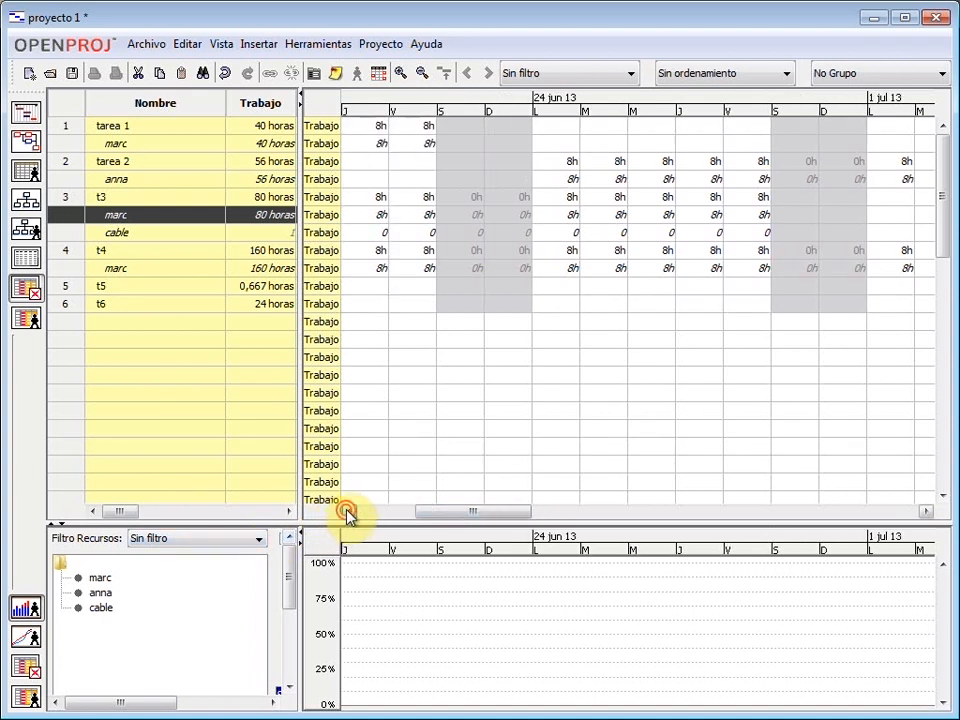
pyautogui.click(347, 512)
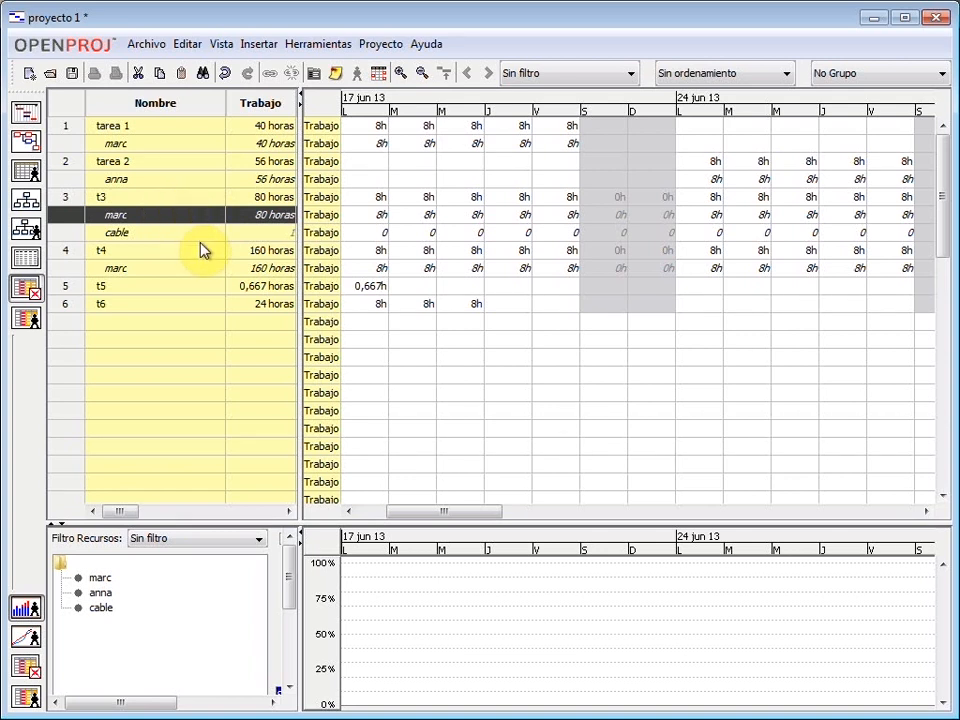
# - In the Gantt chart, link t3 to t4 so t4 starts after t3, and check the first person resource's histogram
pyautogui.click(28, 115)
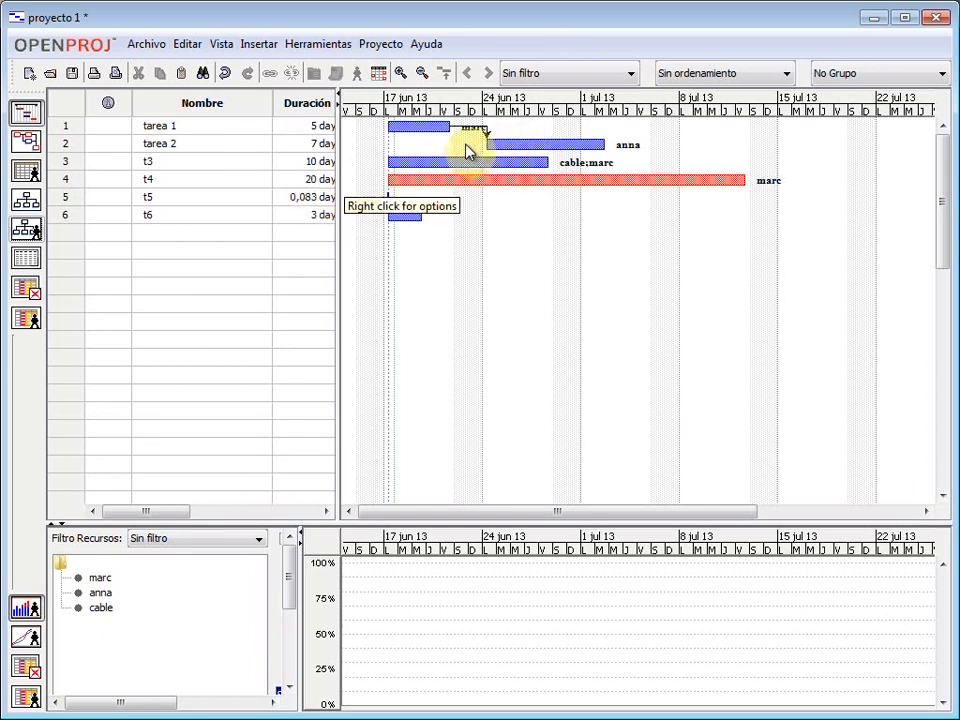
pyautogui.moveTo(456, 161); pyautogui.dragTo(457, 184)
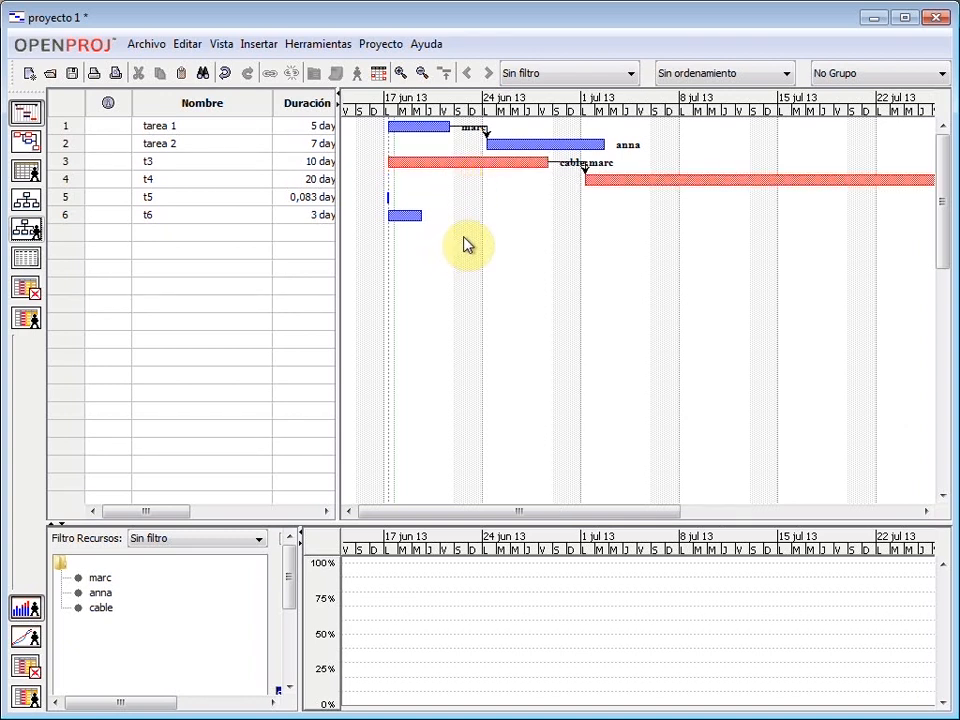
pyautogui.click(100, 578)
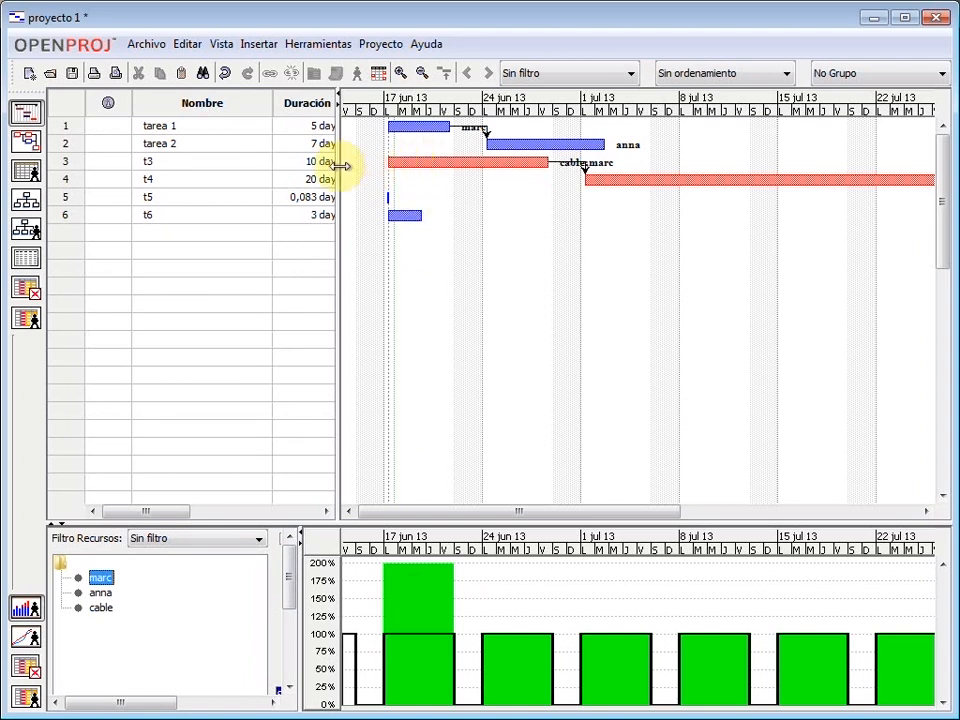
# - Replace the first person resource with the second person resource on t3, keeping the cable material assigned
pyautogui.click(294, 168)
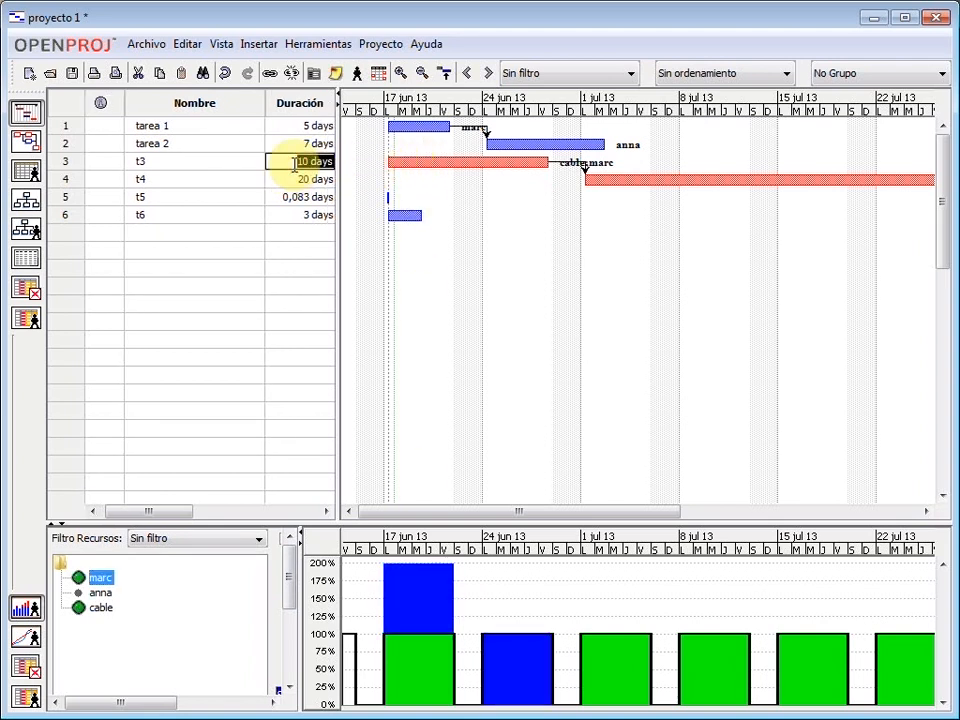
pyautogui.press('Tab')
pyautogui.press('Tab')
pyautogui.press('Tab')
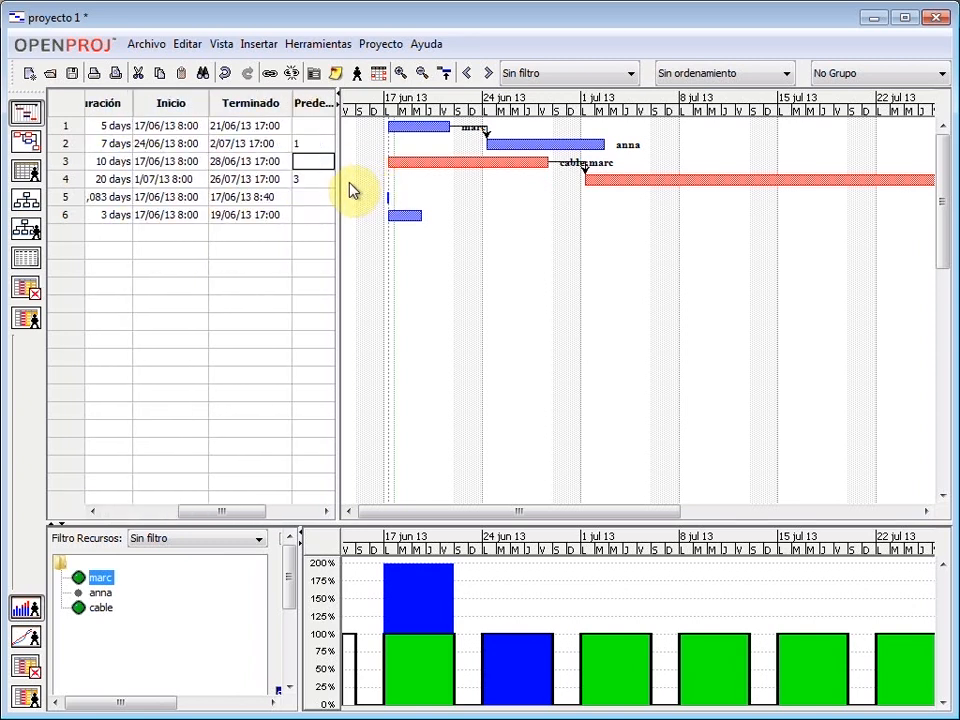
pyautogui.press('Tab')
pyautogui.doubleClick(272, 160)
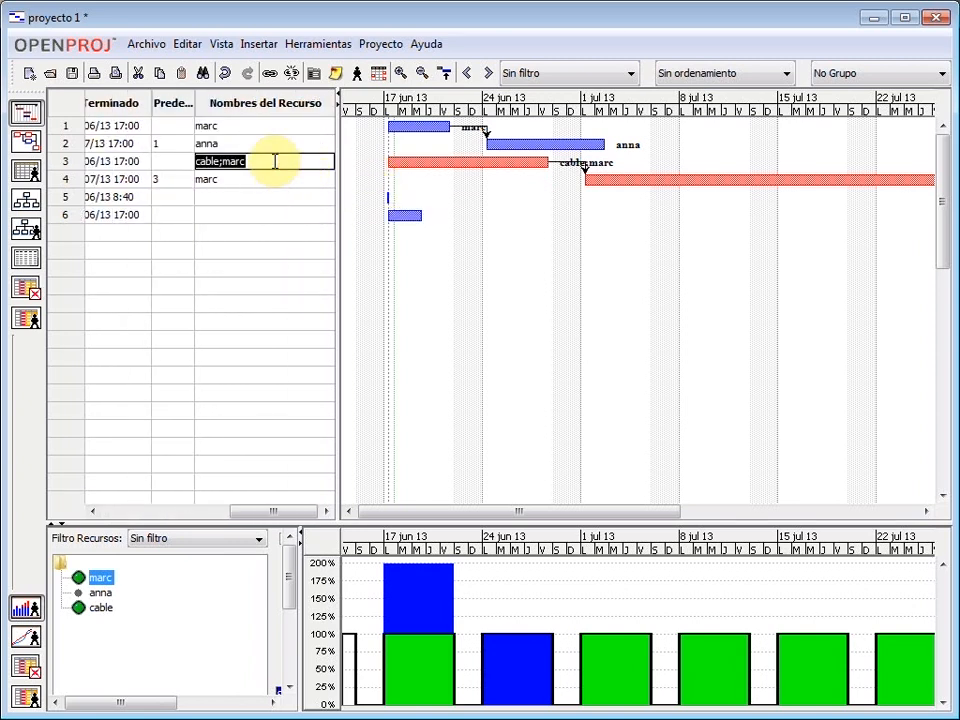
pyautogui.click(274, 160)
pyautogui.press('BackSpace')
pyautogui.press('BackSpace')
pyautogui.press('BackSpace')
pyautogui.press('BackSpace')
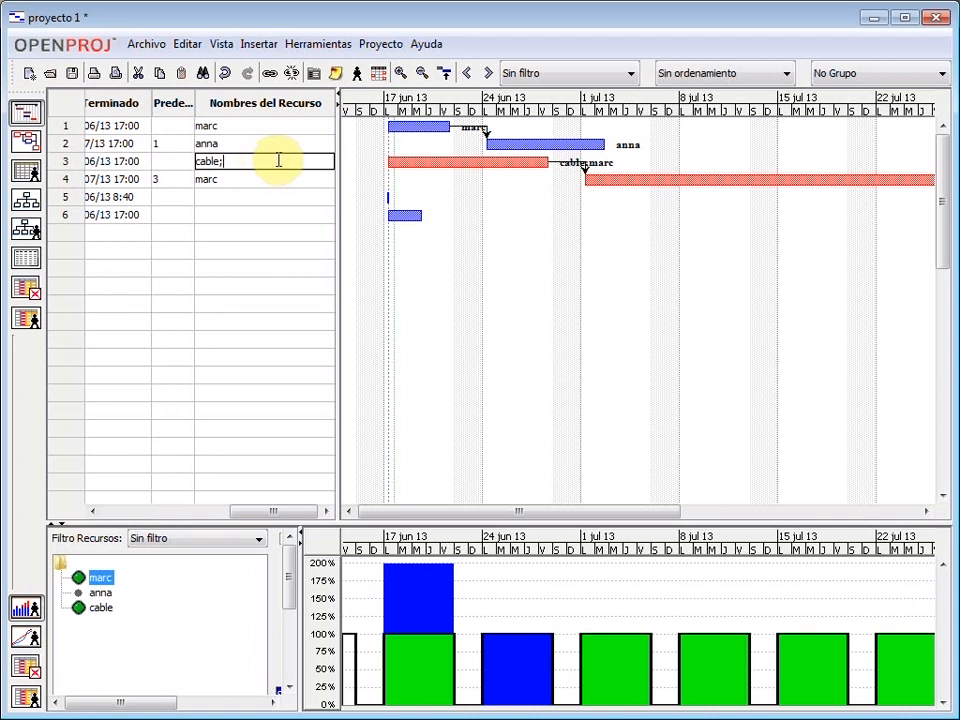
pyautogui.write('anna')
pyautogui.press('Return')
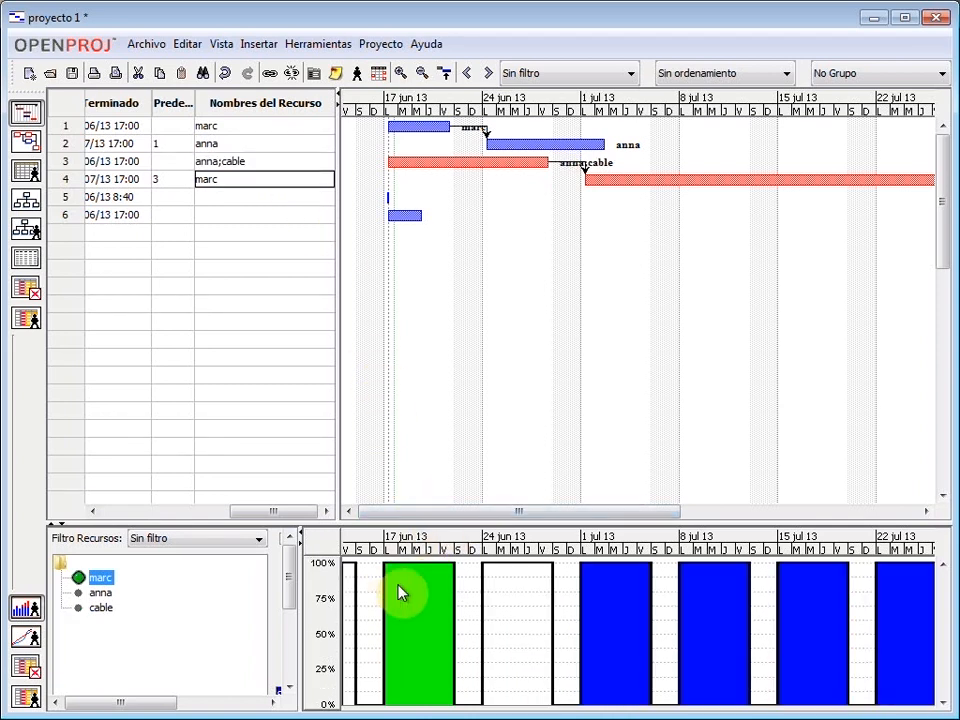